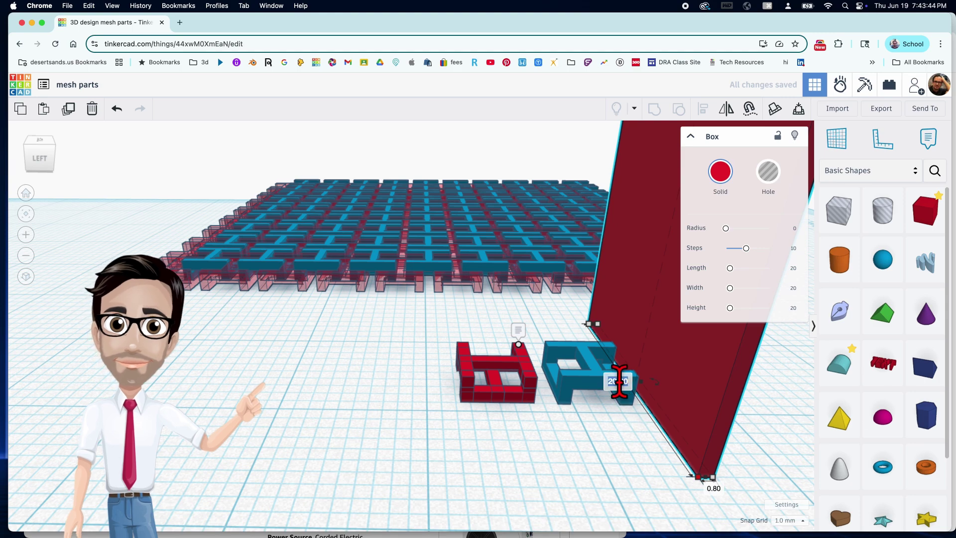
# - Make the new red box a 0.80-wide post, 2 tall, at the red link's left edge
pyautogui.write('.8')
pyautogui.press('Return')
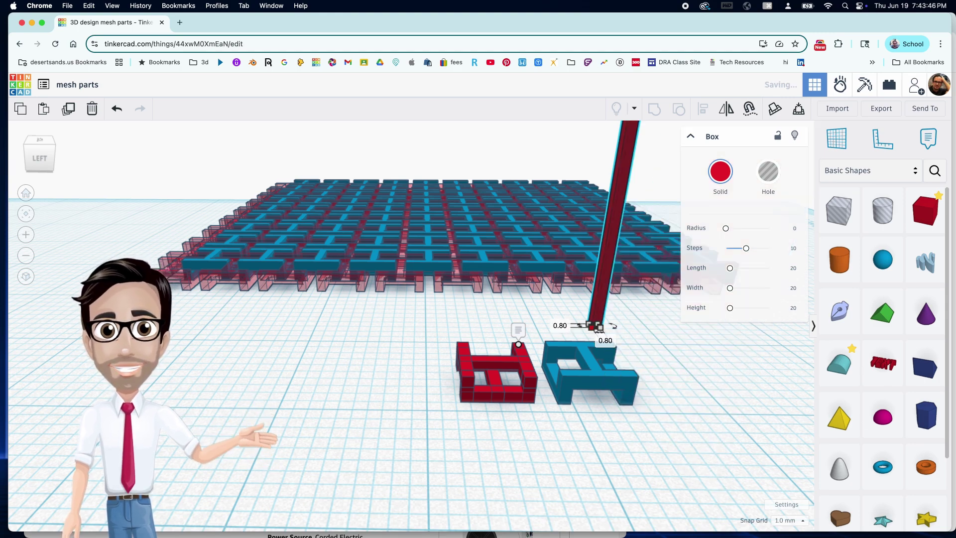
pyautogui.moveTo(611, 294); pyautogui.dragTo(455, 350)
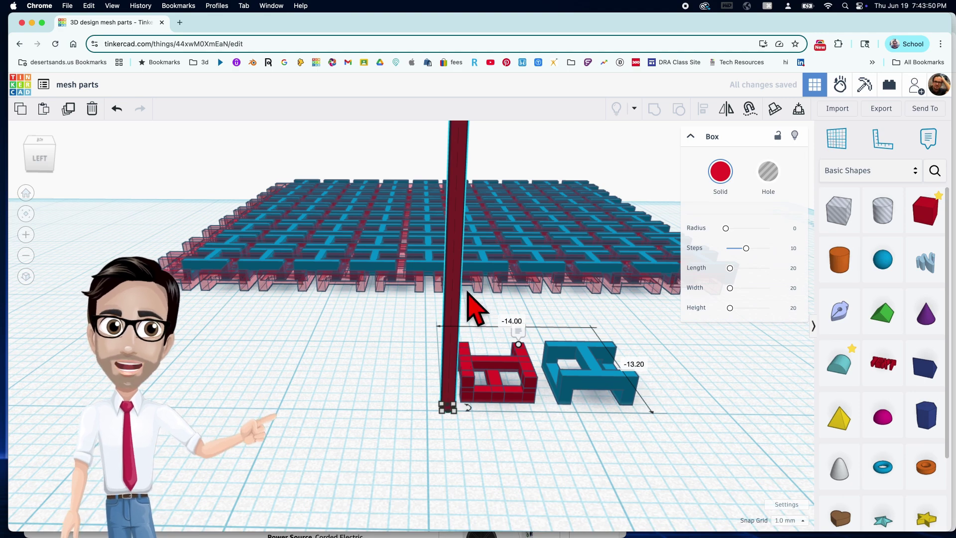
pyautogui.scroll(-2, 467, 293)
pyautogui.moveTo(465, 153); pyautogui.dragTo(467, 319)
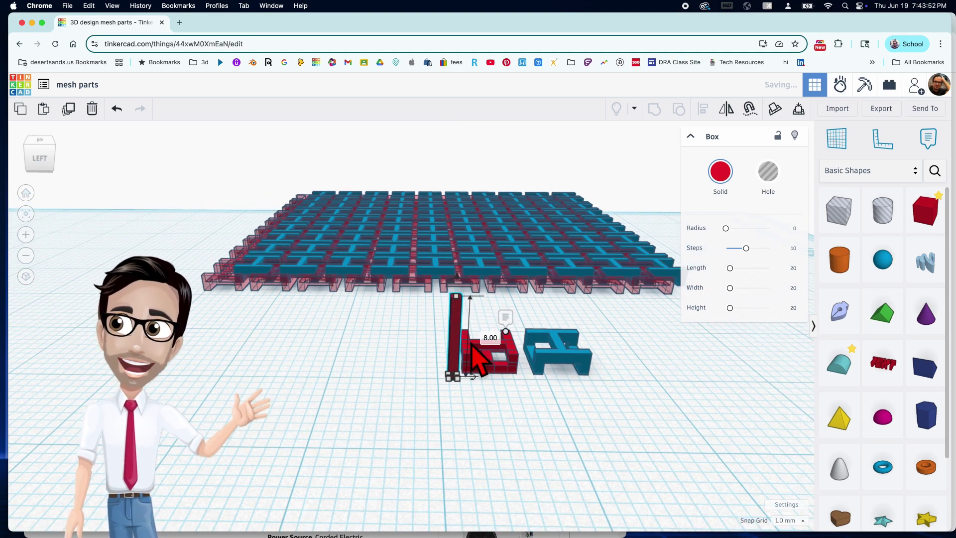
pyautogui.scroll(5, 477, 357)
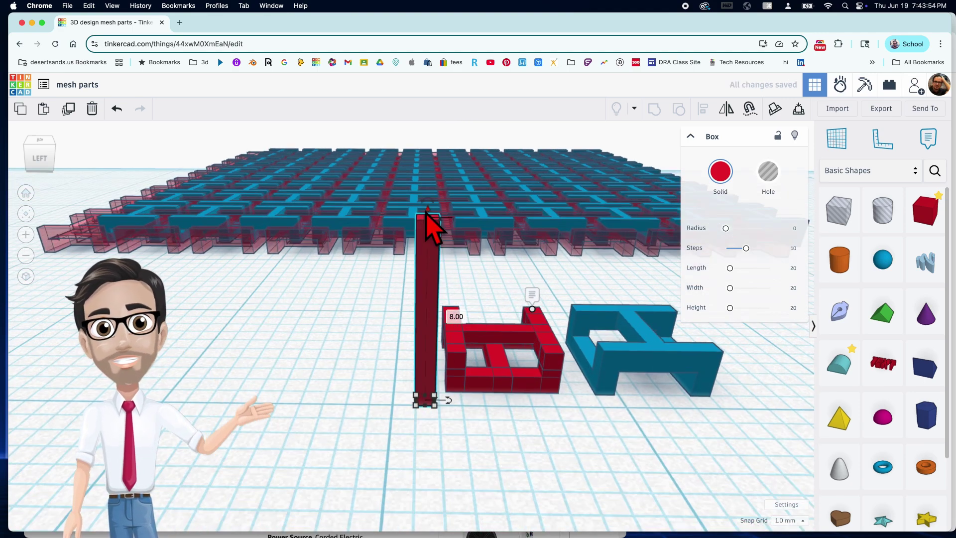
pyautogui.click(443, 315)
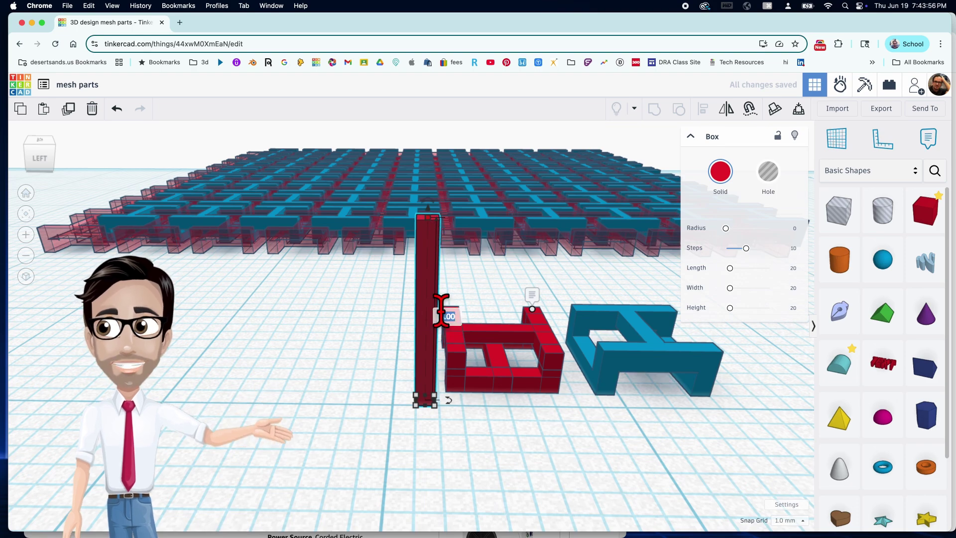
pyautogui.write('2')
pyautogui.press('Return')
# - Move the thin red post in front of the red link and nudge it into place
pyautogui.scroll(5, 443, 379)
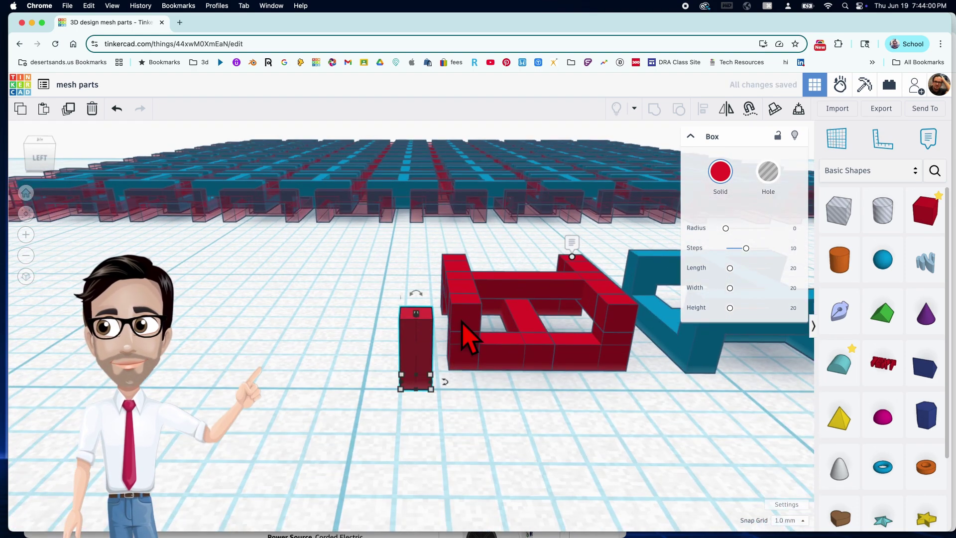
pyautogui.click(468, 324)
pyautogui.scroll(-2, 425, 356)
pyautogui.click(454, 349)
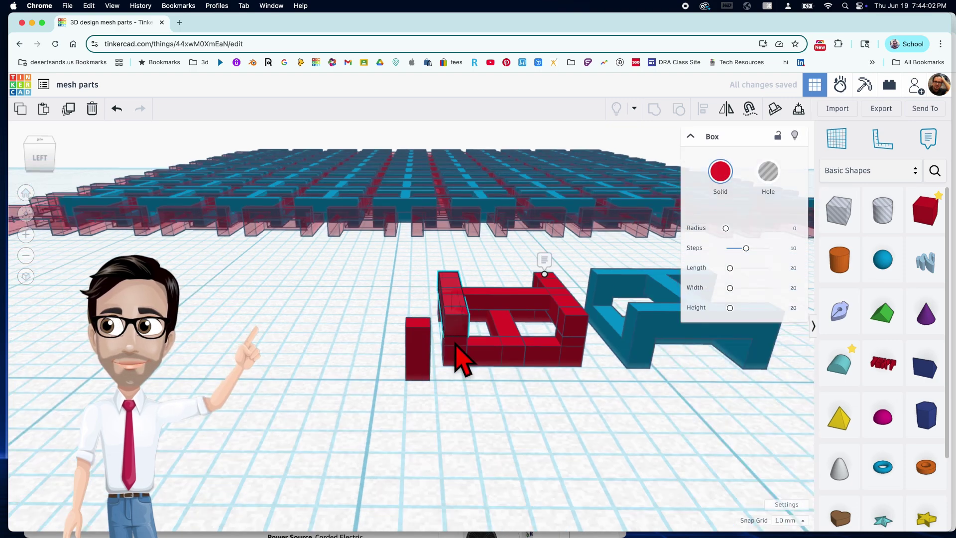
pyautogui.moveTo(427, 351); pyautogui.dragTo(433, 442)
pyautogui.moveTo(482, 438); pyautogui.dragTo(473, 380, button='middle')
pyautogui.moveTo(474, 380); pyautogui.dragTo(433, 337, button='right')
pyautogui.moveTo(400, 367); pyautogui.dragTo(405, 366)
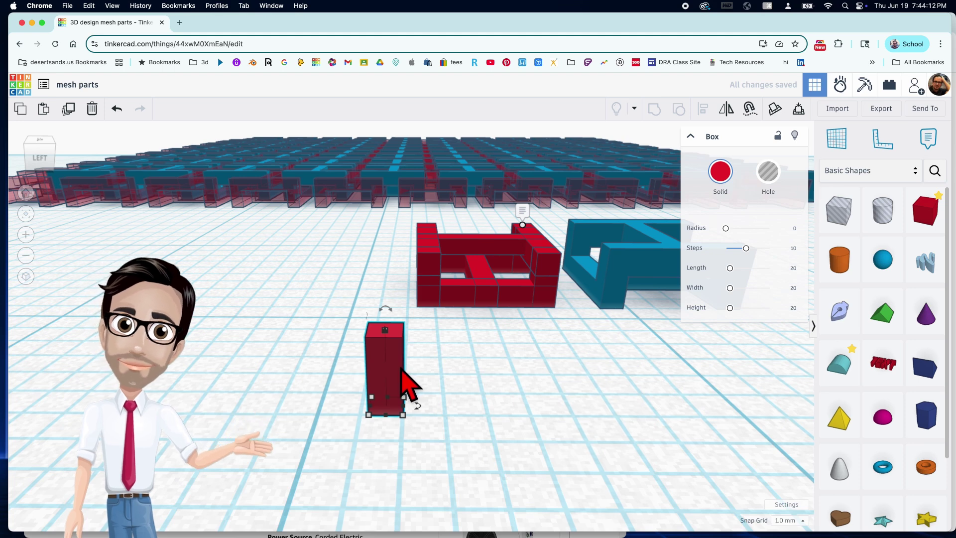
pyautogui.moveTo(402, 371); pyautogui.dragTo(429, 384)
# - Set the snap grid to 0.1 mm
pyautogui.click(793, 519)
pyautogui.click(795, 421)
pyautogui.moveTo(448, 384)
pyautogui.mouseDown()
pyautogui.moveTo(410, 384)
pyautogui.moveTo(444, 385)
pyautogui.moveTo(437, 370)
pyautogui.mouseUp()
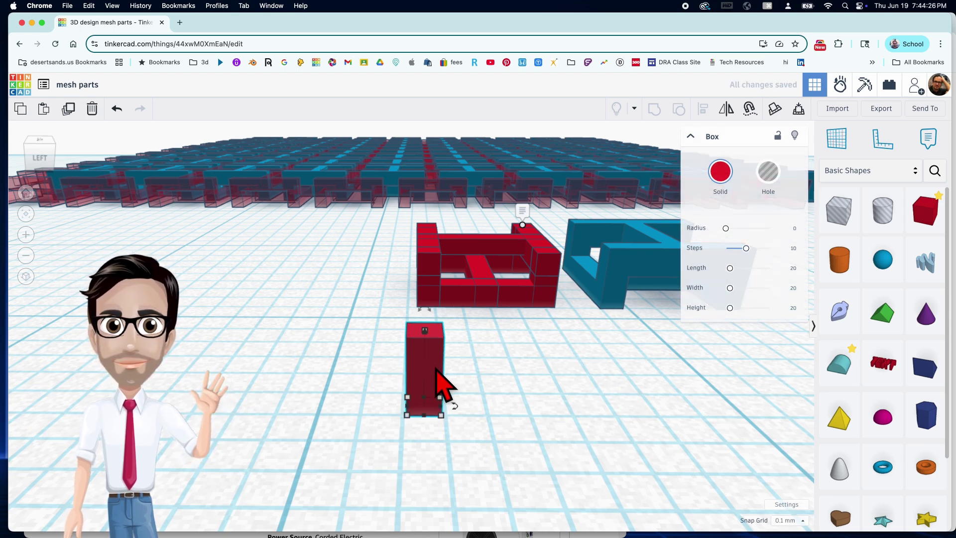
# - Alt-drag a copy of the post to the right, spaced 4.2 from the first
pyautogui.keyDown('alt'); pyautogui.moveTo(438, 386); pyautogui.dragTo(496, 378); pyautogui.keyUp('alt')
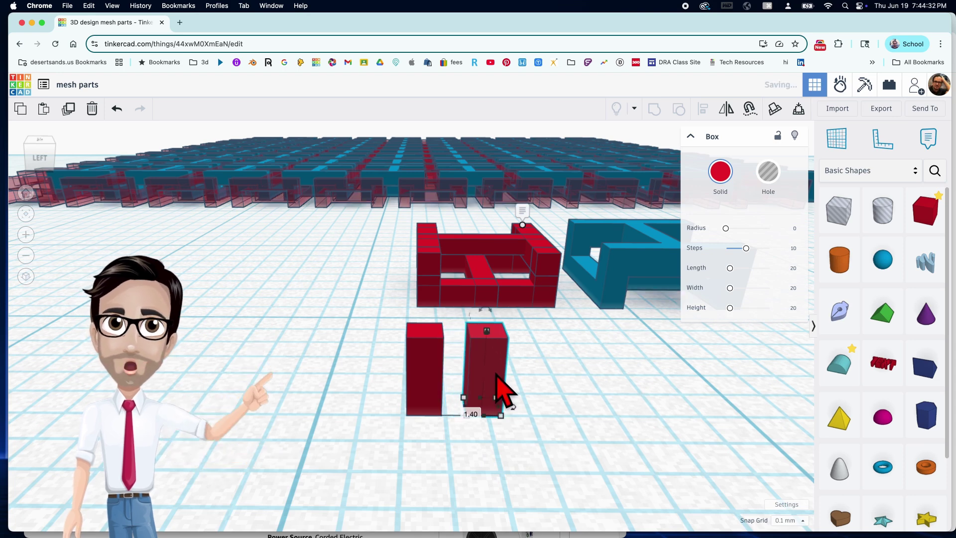
pyautogui.click(471, 415)
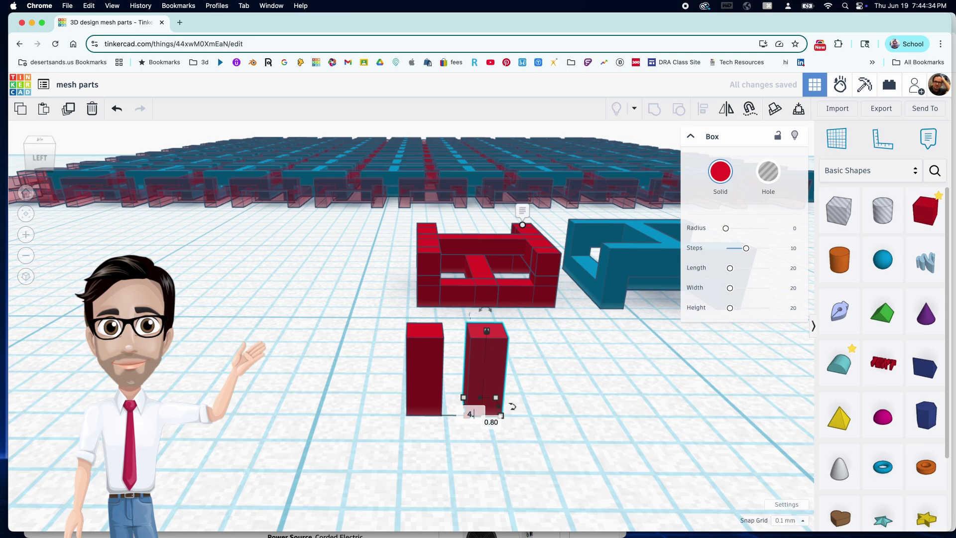
pyautogui.write('4.2')
pyautogui.press('Return')
pyautogui.moveTo(497, 428); pyautogui.dragTo(498, 454, button='right')
pyautogui.moveTo(508, 416); pyautogui.dragTo(482, 421, button='middle')
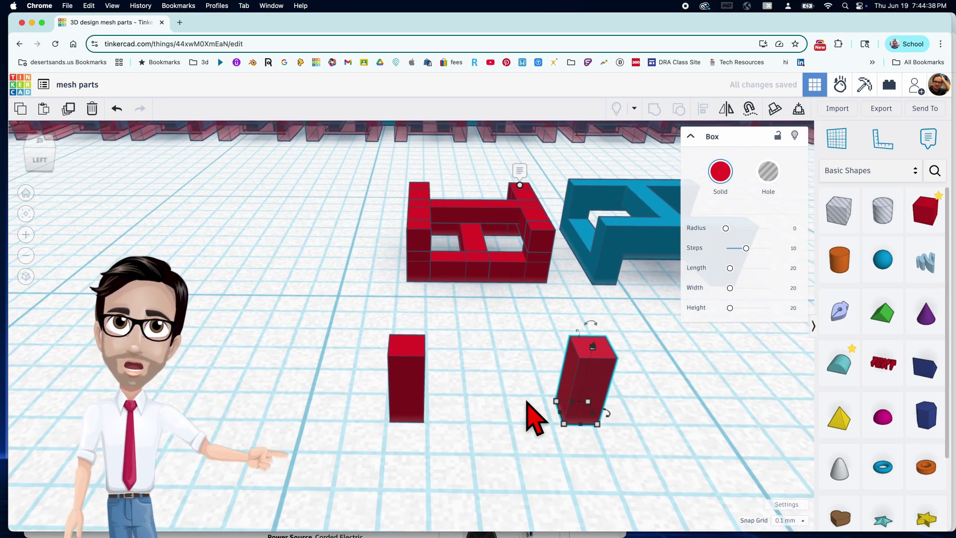
pyautogui.moveTo(499, 410)
pyautogui.mouseDown(button='right')
pyautogui.moveTo(497, 436)
pyautogui.moveTo(491, 415)
pyautogui.mouseUp(button='right')
# - Copy the post pair 4.2 backward to form a square, then set a spare post aside
pyautogui.moveTo(348, 401); pyautogui.dragTo(616, 413)
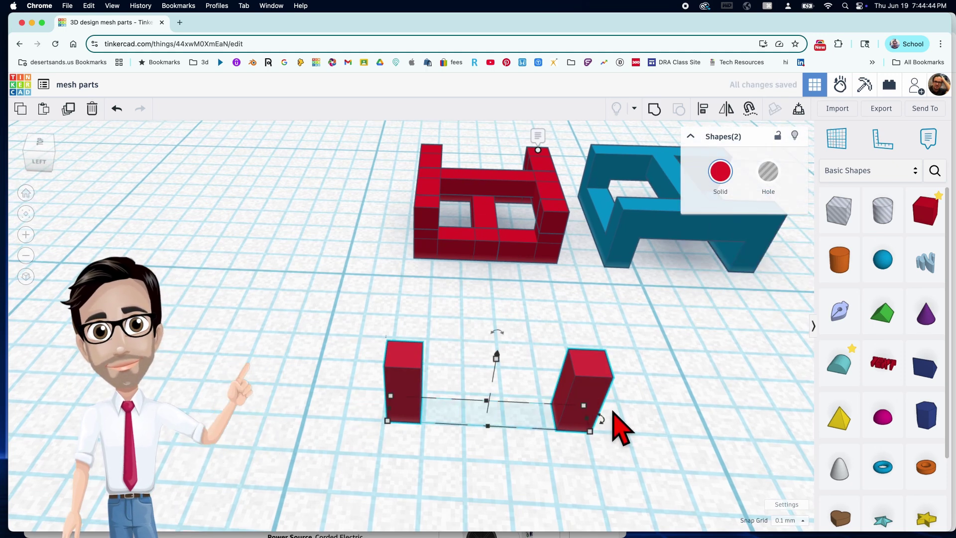
pyautogui.moveTo(577, 385); pyautogui.dragTo(578, 353)
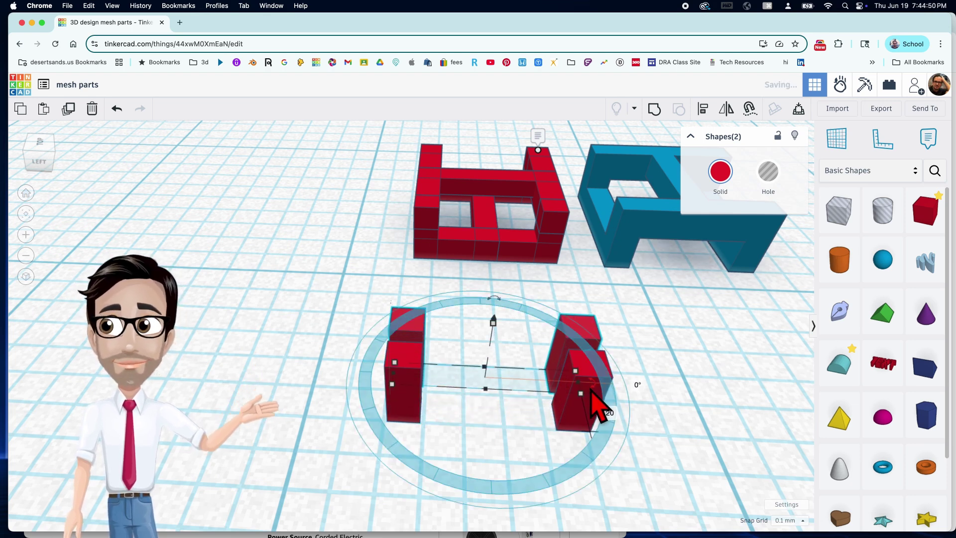
pyautogui.click(604, 412)
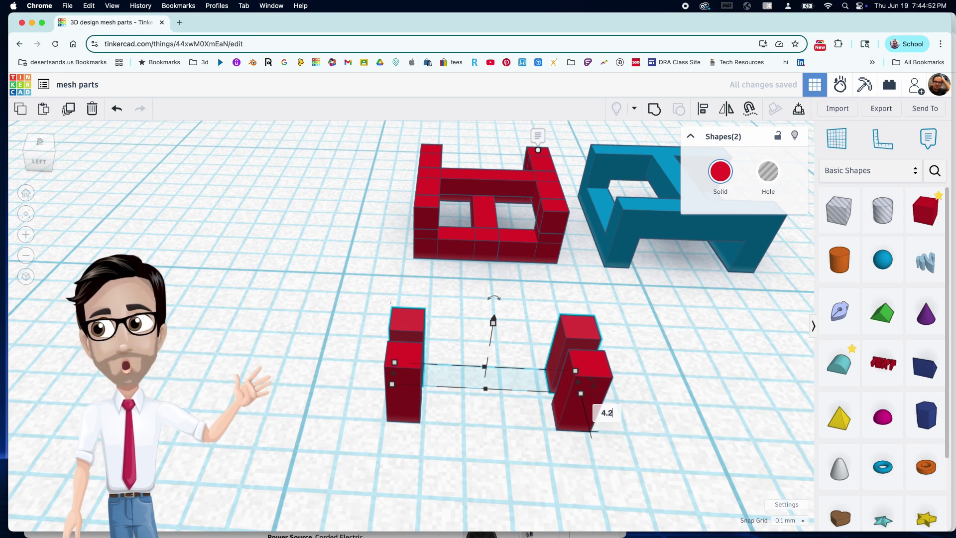
pyautogui.write('4.2')
pyautogui.press('Return')
pyautogui.moveTo(604, 413); pyautogui.dragTo(568, 388, button='right')
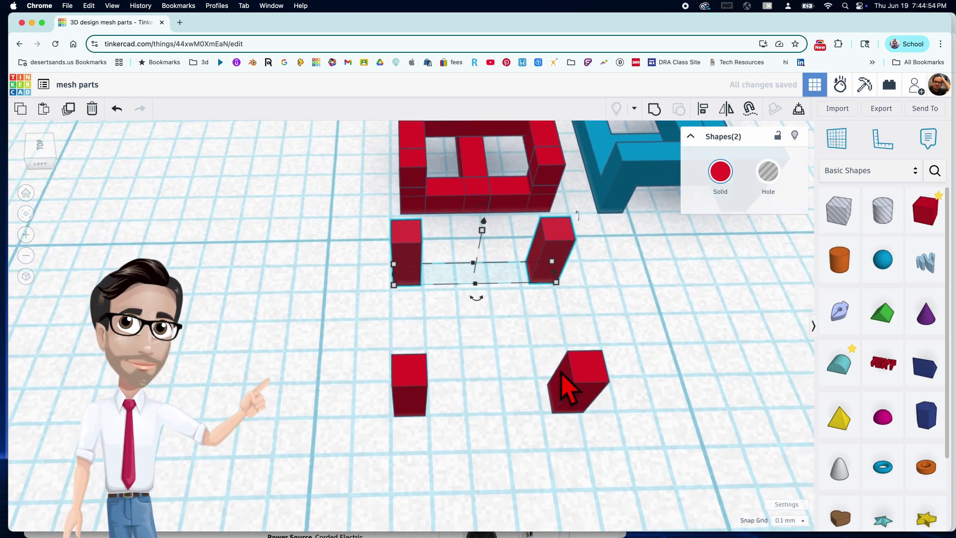
pyautogui.moveTo(497, 363); pyautogui.dragTo(496, 301, button='right')
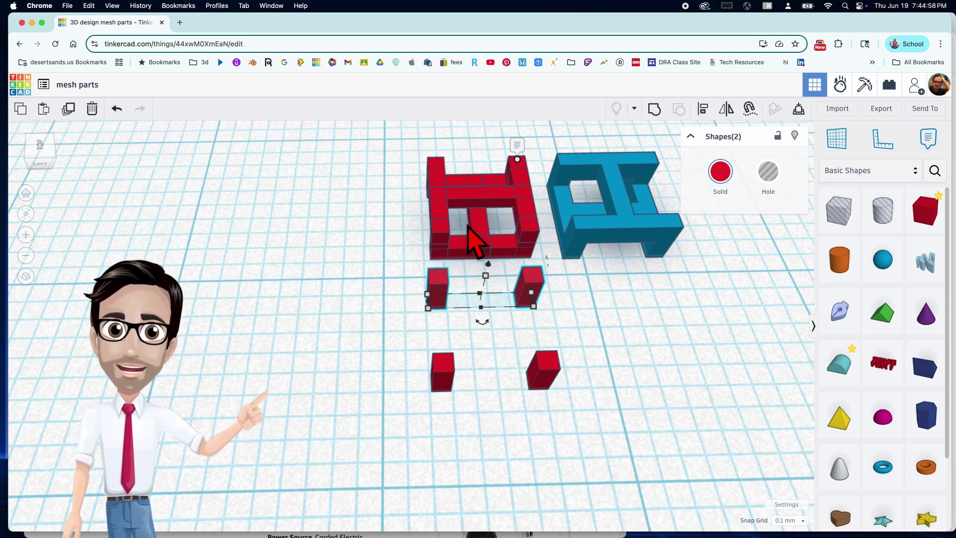
pyautogui.moveTo(495, 352)
pyautogui.mouseDown(button='right')
pyautogui.moveTo(508, 395)
pyautogui.moveTo(495, 340)
pyautogui.mouseUp(button='right')
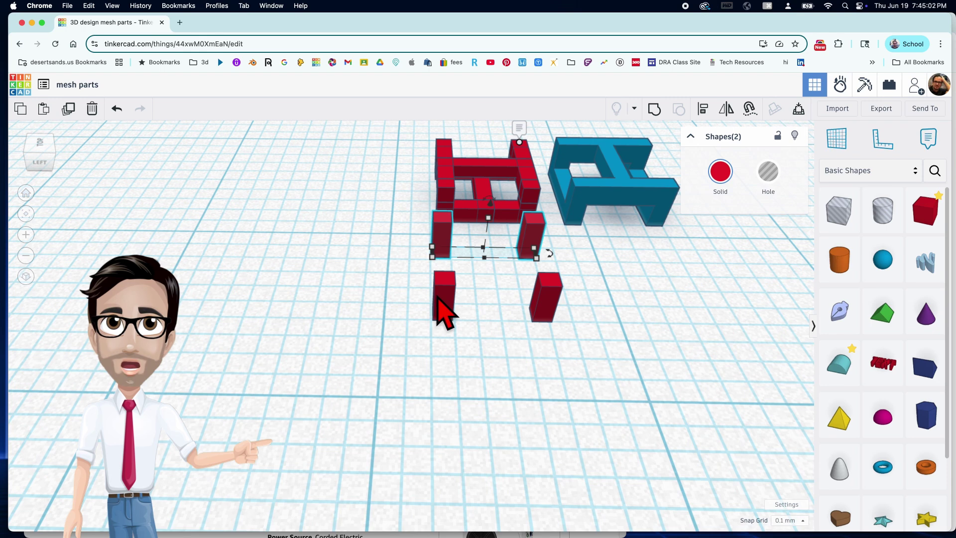
pyautogui.click(439, 299)
pyautogui.keyDown('alt'); pyautogui.moveTo(443, 311); pyautogui.dragTo(371, 304); pyautogui.keyUp('alt')
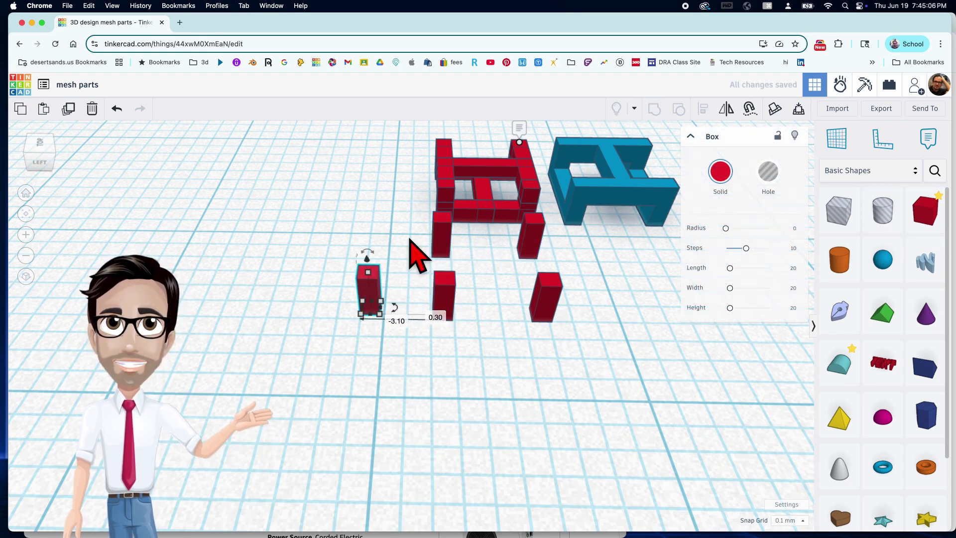
# - Tip the spare post 90° onto its side and slide the bar against the front posts
pyautogui.moveTo(392, 312)
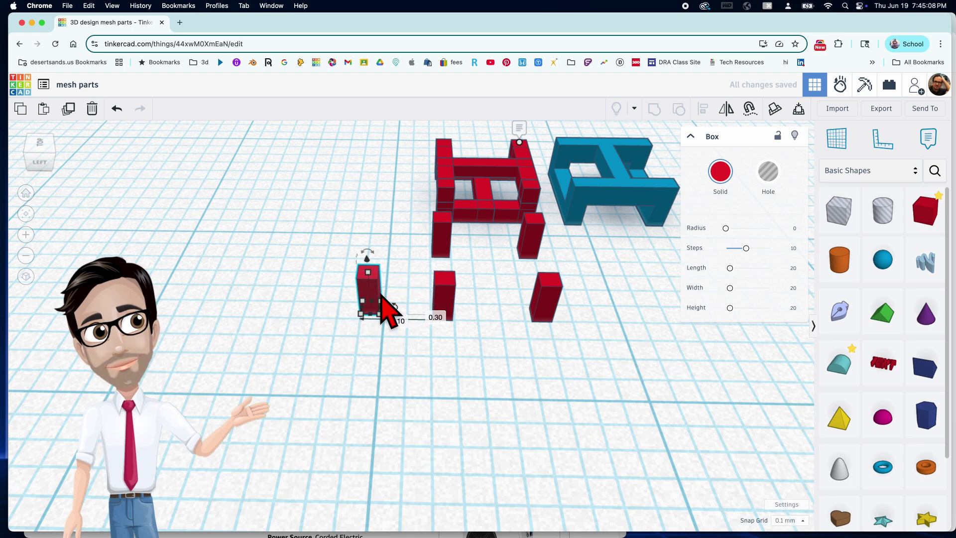
pyautogui.moveTo(378, 267); pyautogui.dragTo(394, 302)
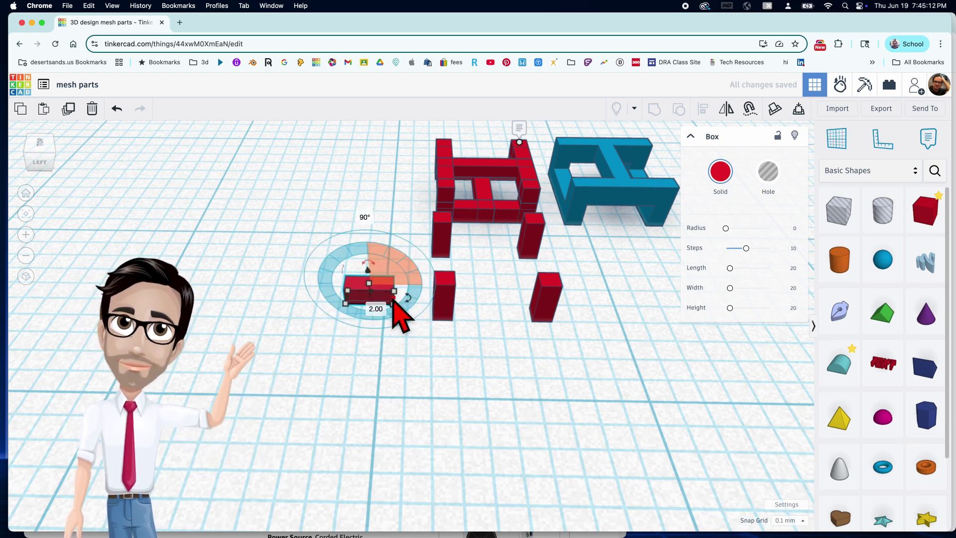
pyautogui.scroll(2, 368, 314)
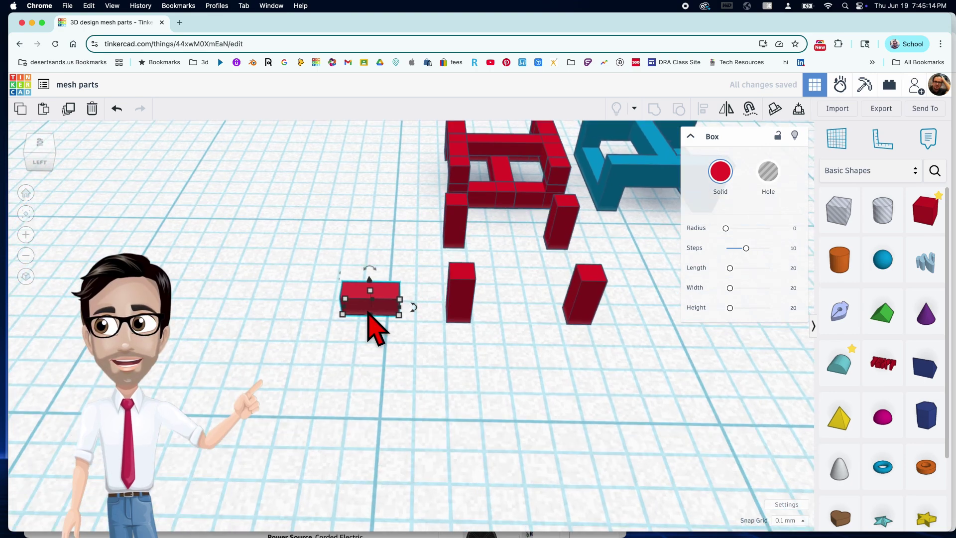
pyautogui.moveTo(488, 316); pyautogui.dragTo(507, 333, button='middle')
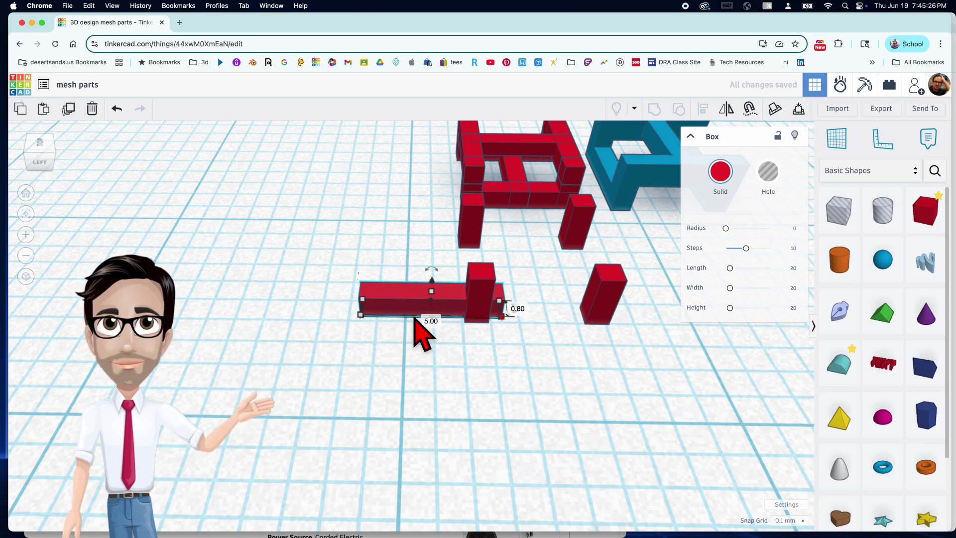
pyautogui.moveTo(415, 308); pyautogui.dragTo(526, 344)
# - Marquee-select the four red posts from a top-down view
pyautogui.moveTo(539, 384); pyautogui.dragTo(367, 384, button='middle')
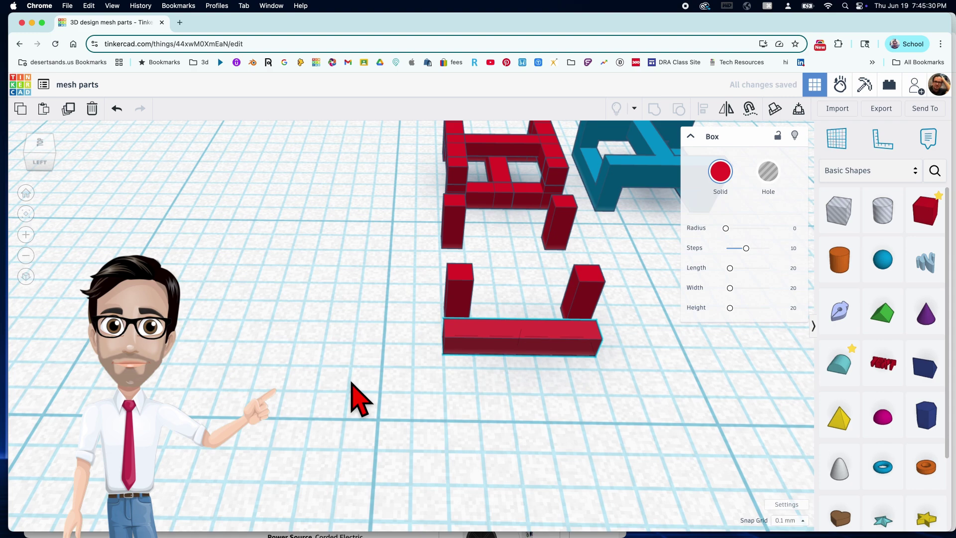
pyautogui.moveTo(607, 414); pyautogui.dragTo(506, 402, button='right')
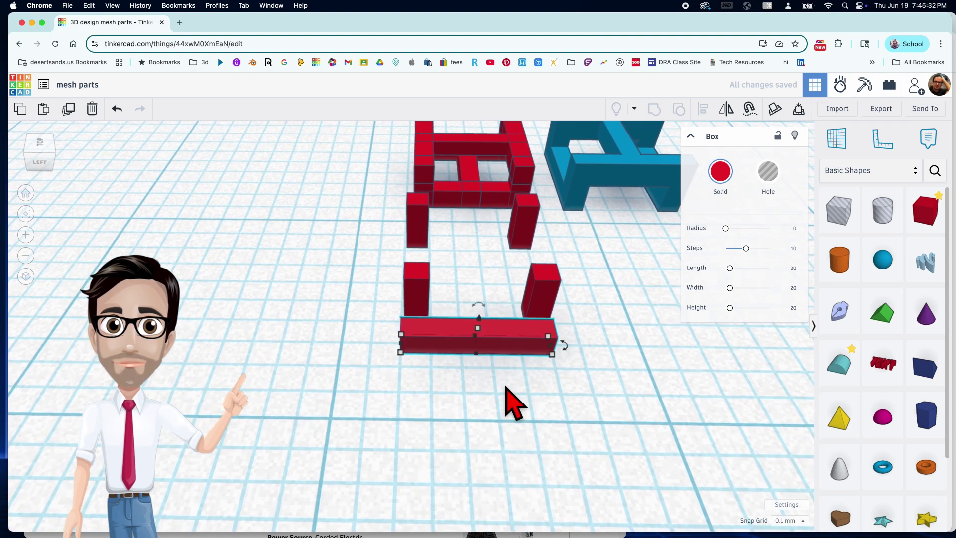
pyautogui.scroll(-5, 508, 369)
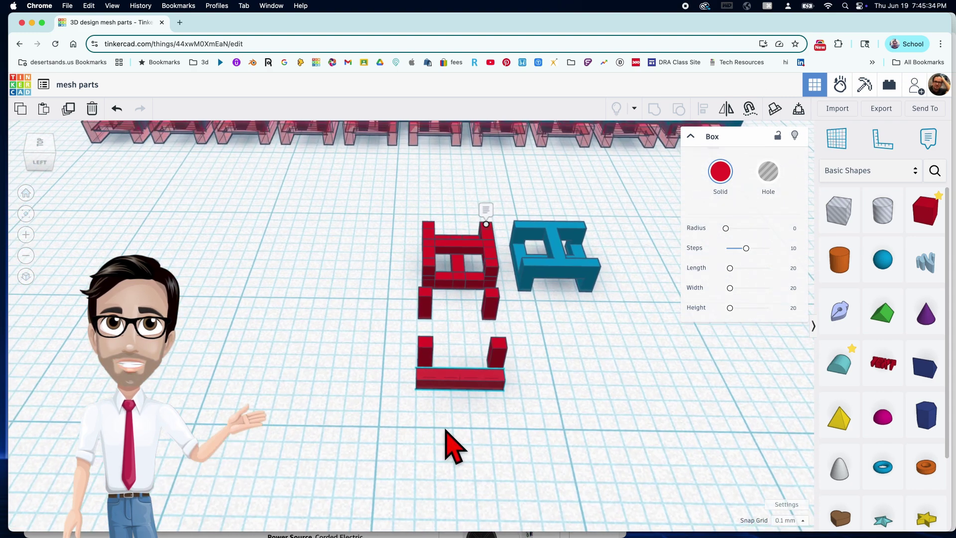
pyautogui.scroll(3, 474, 363)
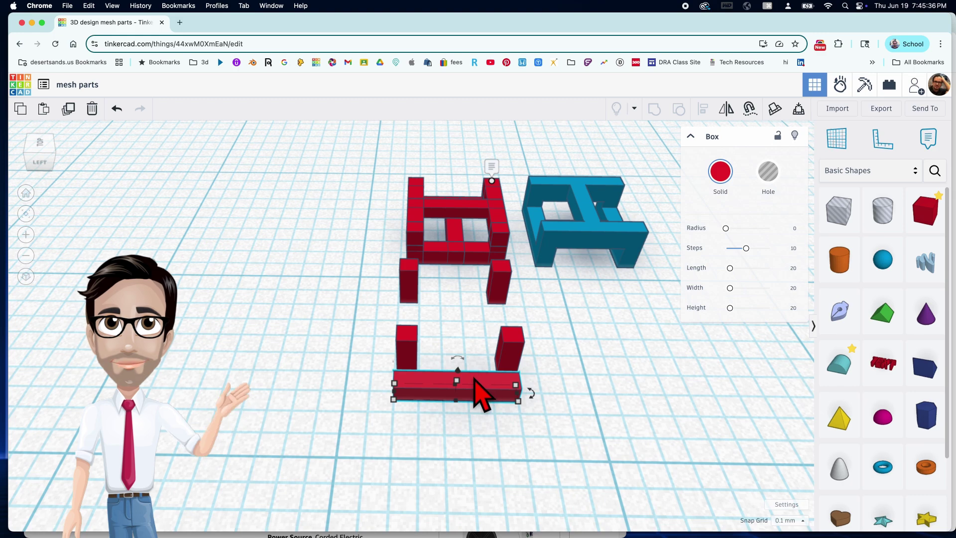
pyautogui.moveTo(463, 371); pyautogui.dragTo(478, 366, button='right')
pyautogui.scroll(2, 476, 371)
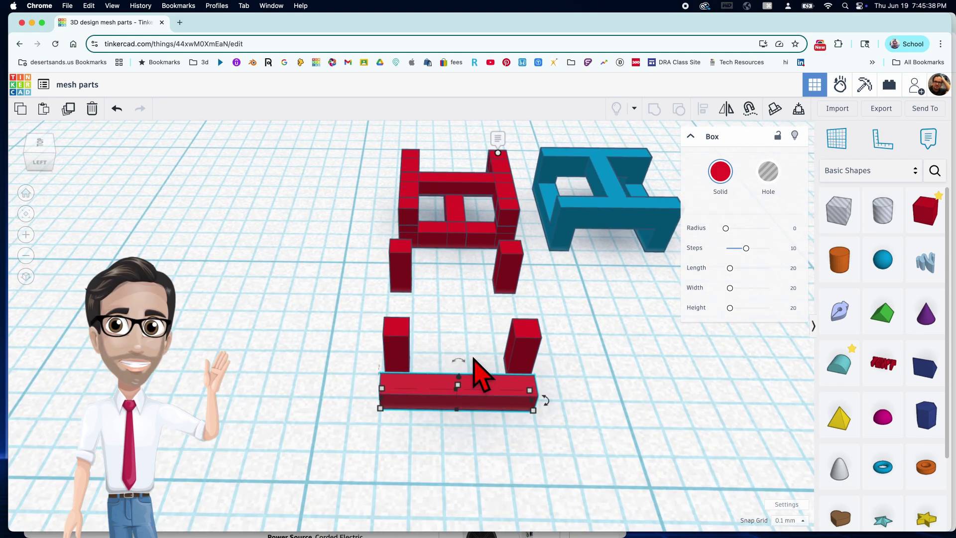
pyautogui.moveTo(473, 375); pyautogui.dragTo(498, 265, button='right')
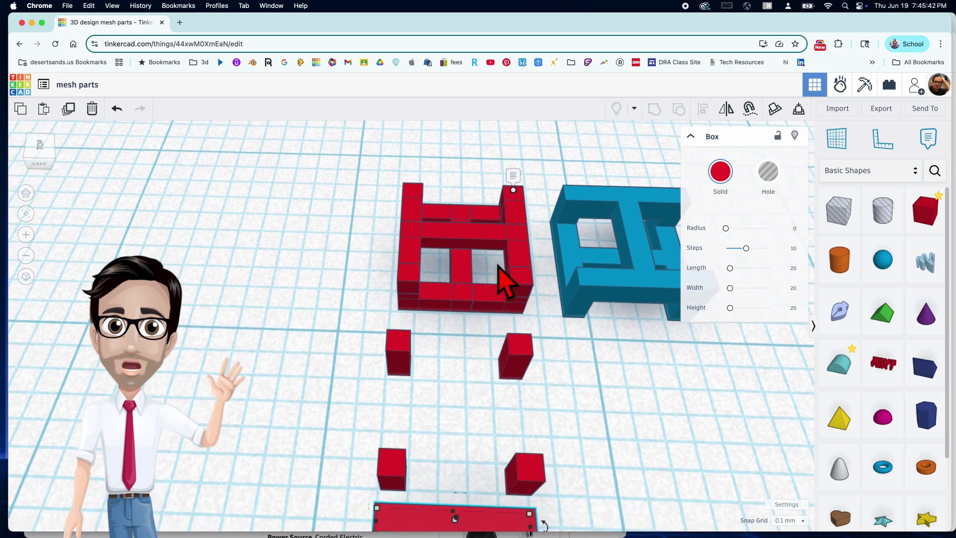
pyautogui.moveTo(459, 391); pyautogui.dragTo(546, 476)
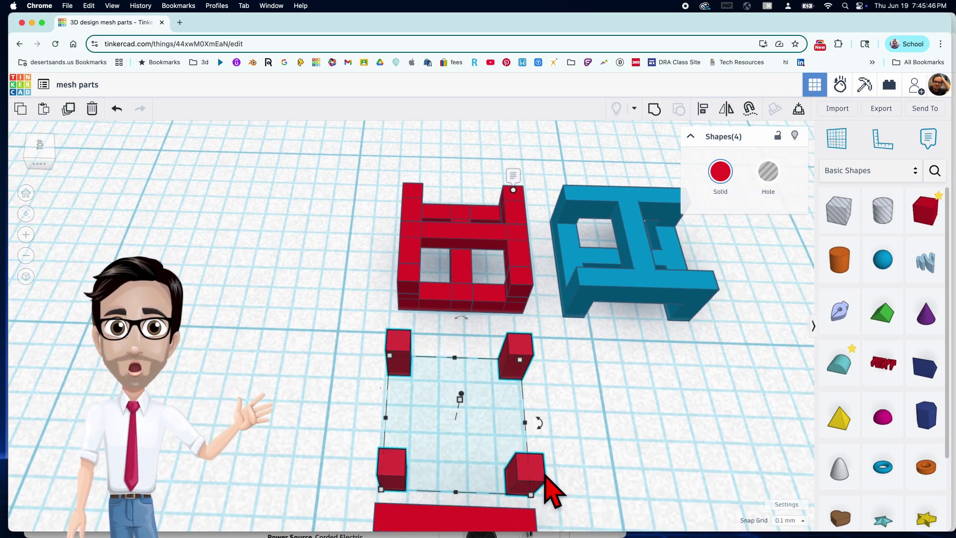
# - Group the four red posts into one shape
pyautogui.hotkey('ctrl', 'g')
pyautogui.moveTo(559, 465); pyautogui.dragTo(609, 241, button='middle')
pyautogui.moveTo(565, 421)
pyautogui.mouseDown(button='right')
pyautogui.moveTo(591, 420)
pyautogui.moveTo(572, 433)
pyautogui.mouseUp(button='right')
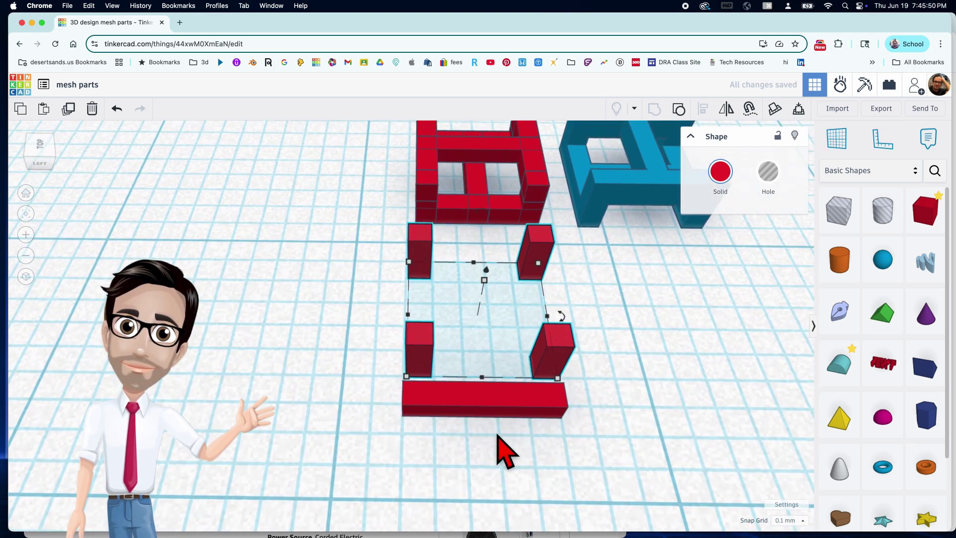
pyautogui.click(502, 450)
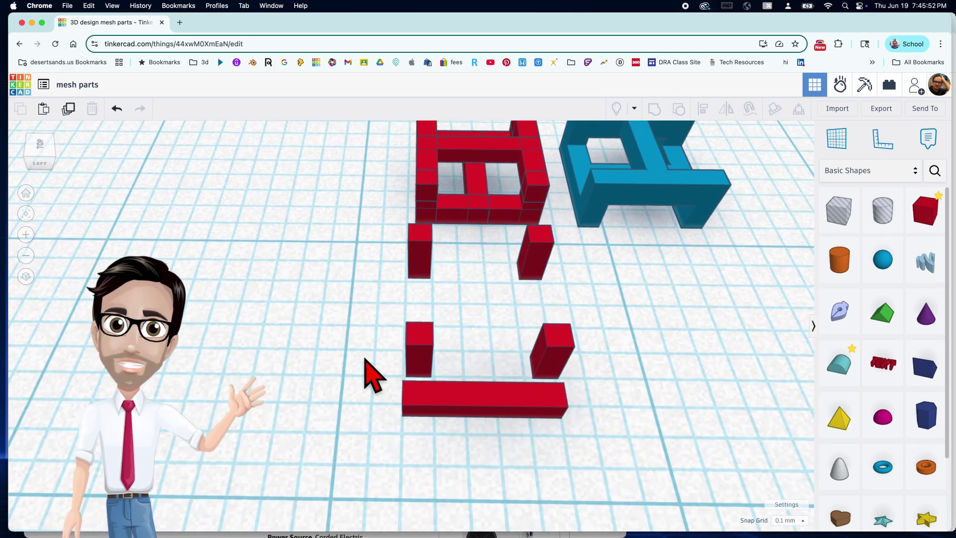
# - Align the long bar against the posts, centred along the bar's middle
pyautogui.moveTo(363, 356); pyautogui.dragTo(566, 399)
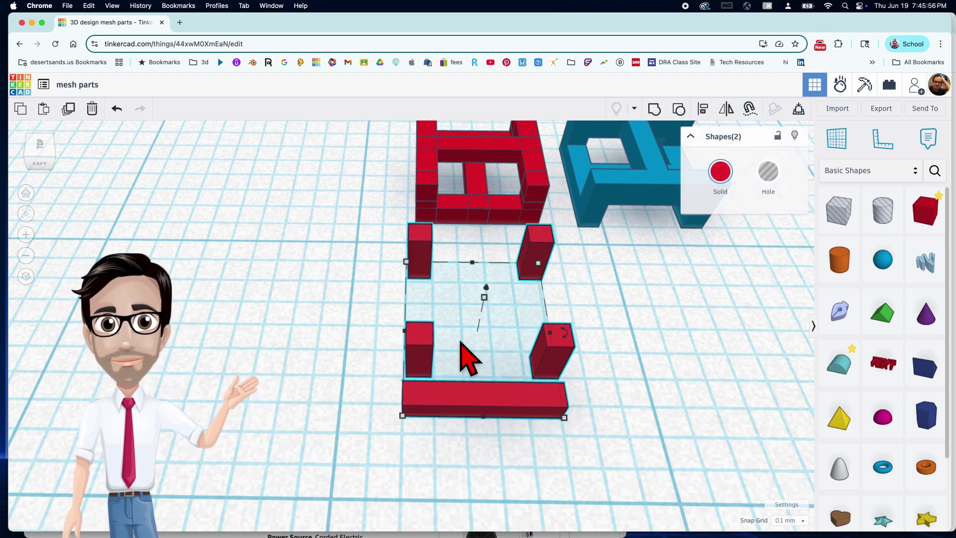
pyautogui.moveTo(473, 368); pyautogui.dragTo(473, 369)
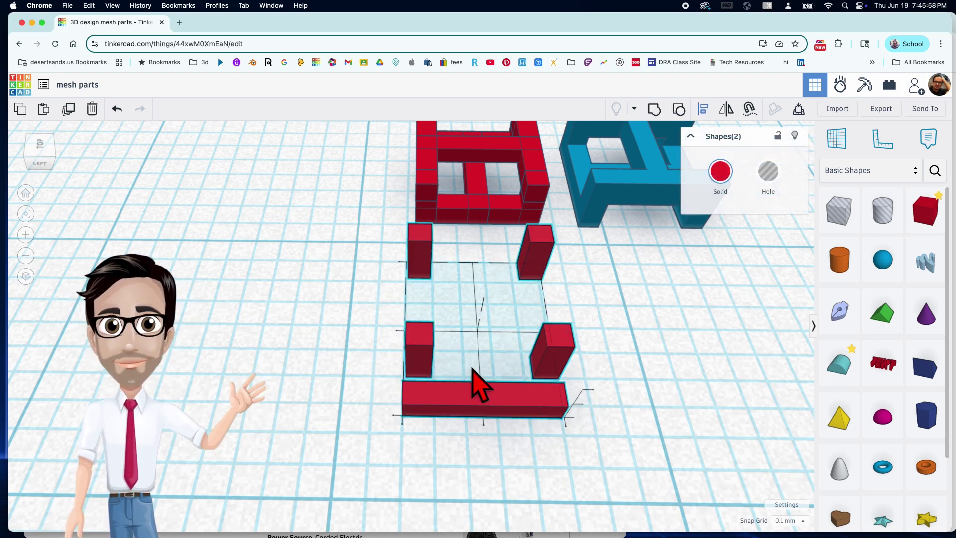
pyautogui.moveTo(395, 395); pyautogui.dragTo(538, 399, button='right')
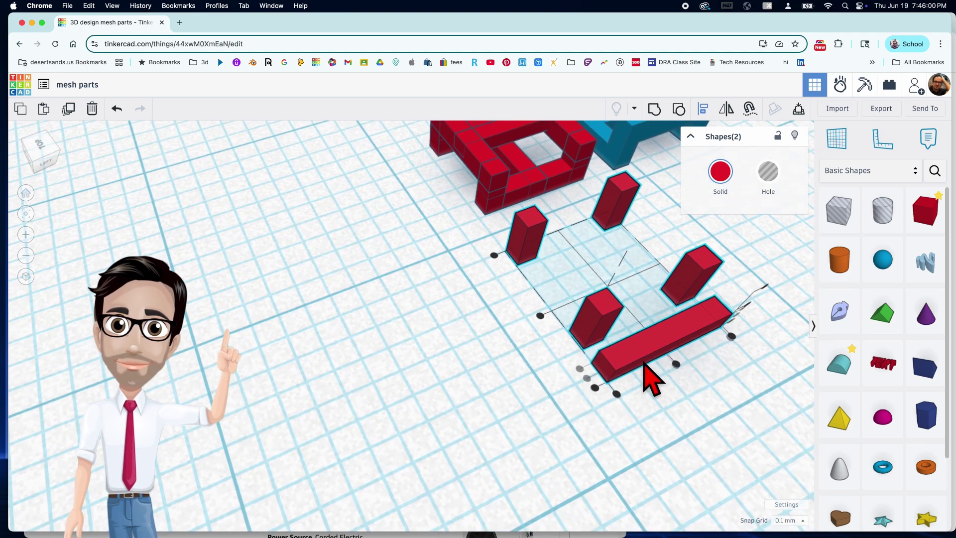
pyautogui.scroll(1, 634, 361)
pyautogui.moveTo(634, 362); pyautogui.dragTo(619, 373, button='right')
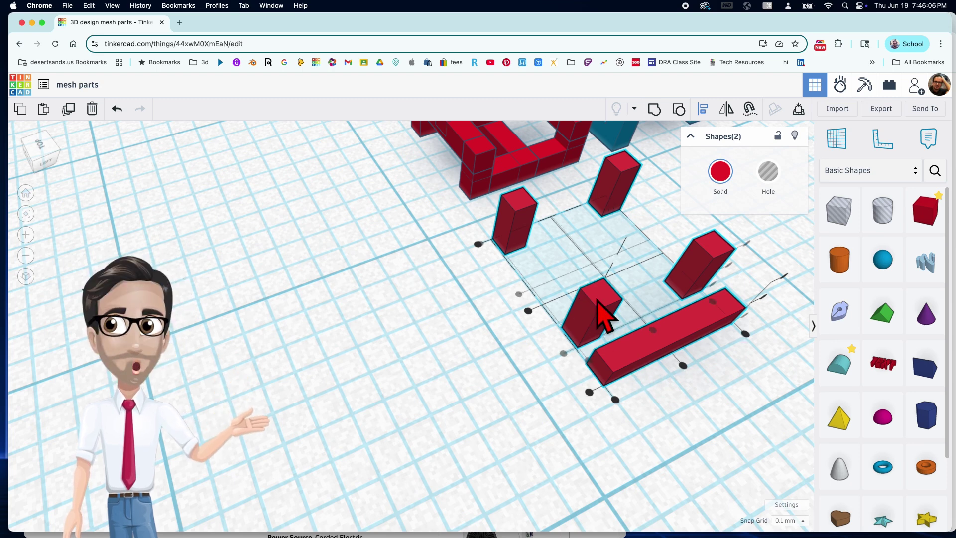
pyautogui.click(563, 353)
pyautogui.moveTo(575, 336); pyautogui.dragTo(648, 394, button='right')
pyautogui.moveTo(540, 374); pyautogui.dragTo(563, 384, button='right')
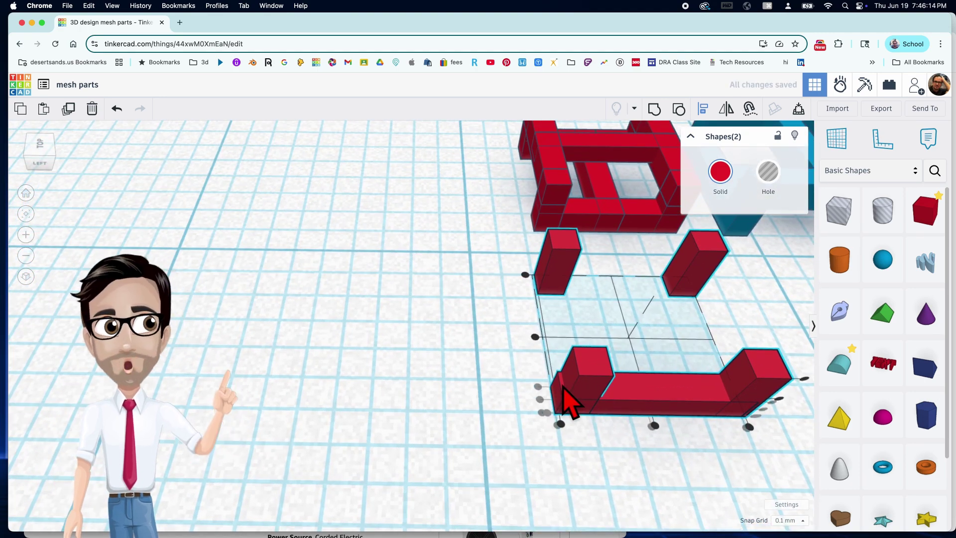
pyautogui.click(655, 425)
pyautogui.moveTo(655, 425); pyautogui.dragTo(501, 420, button='right')
pyautogui.click(481, 420)
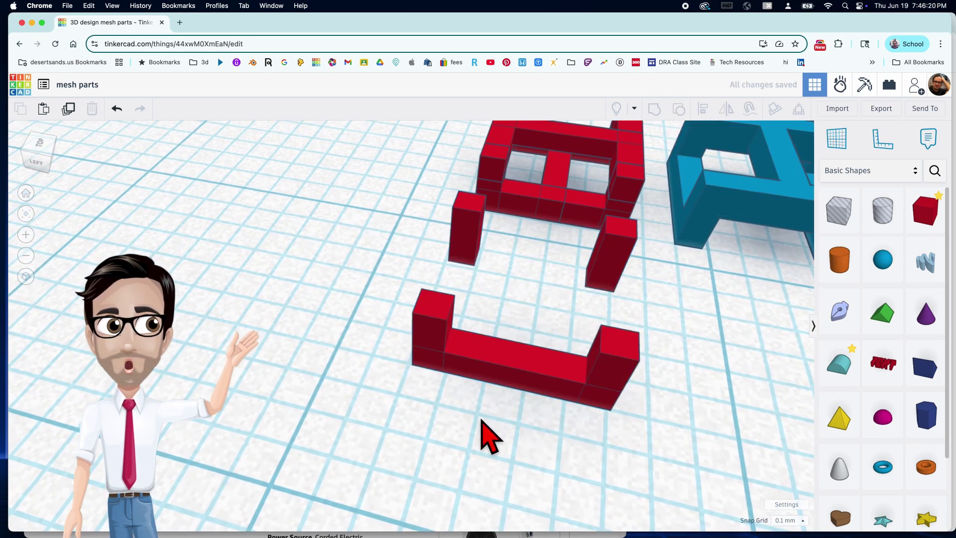
# - Alt-drag a copy of the U-piece against the tall posts, then turn the front U crosswise
pyautogui.click(513, 370)
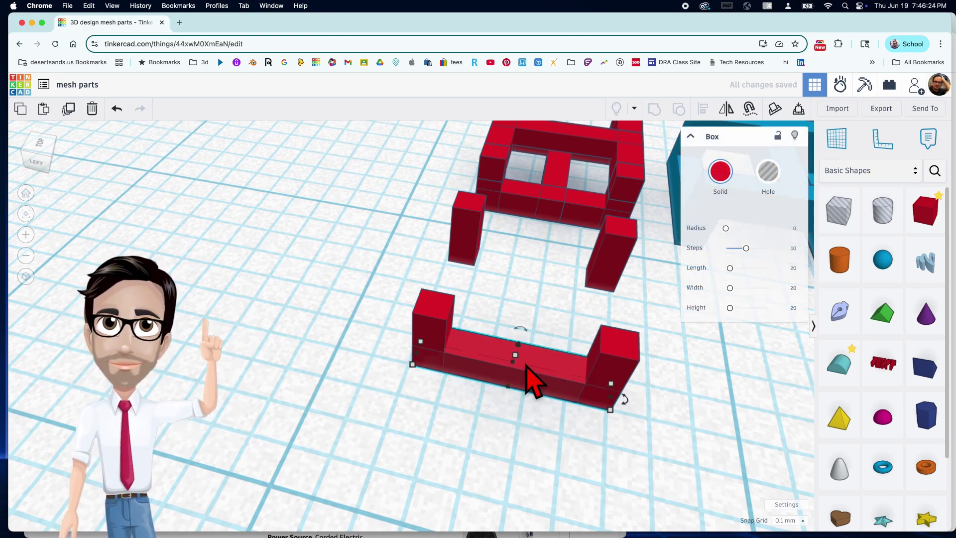
pyautogui.moveTo(531, 361); pyautogui.dragTo(539, 343)
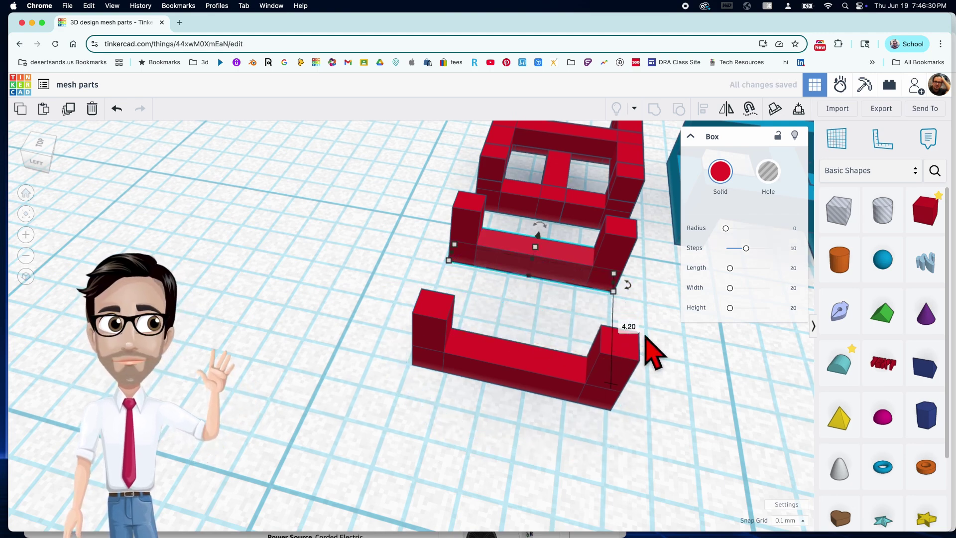
pyautogui.moveTo(651, 352); pyautogui.dragTo(527, 340, button='right')
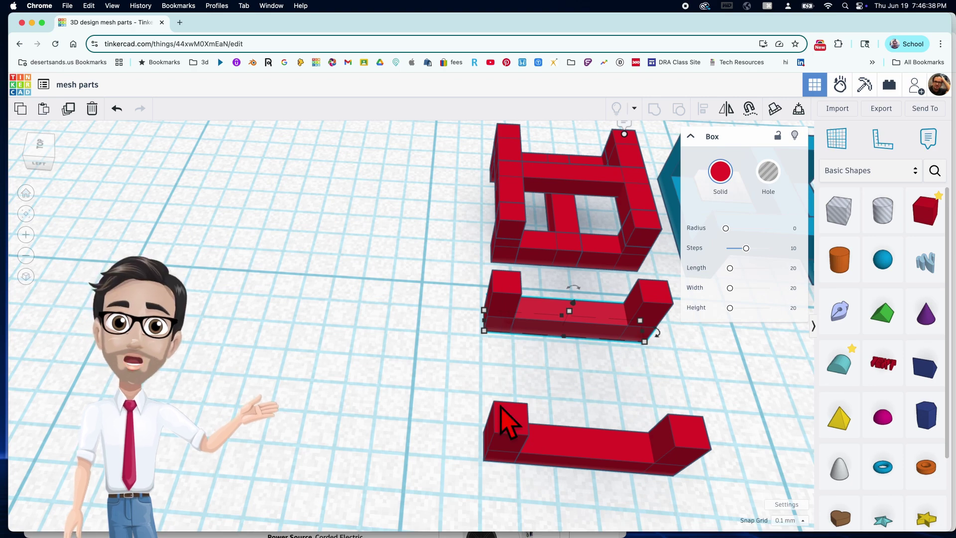
pyautogui.moveTo(600, 440); pyautogui.dragTo(522, 363, button='right')
pyautogui.click(546, 423)
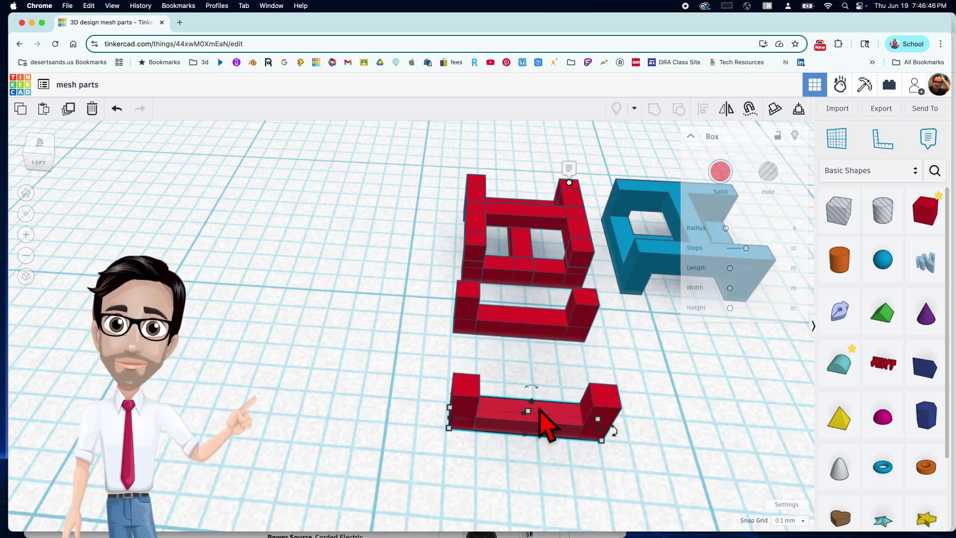
pyautogui.moveTo(614, 431); pyautogui.dragTo(543, 383)
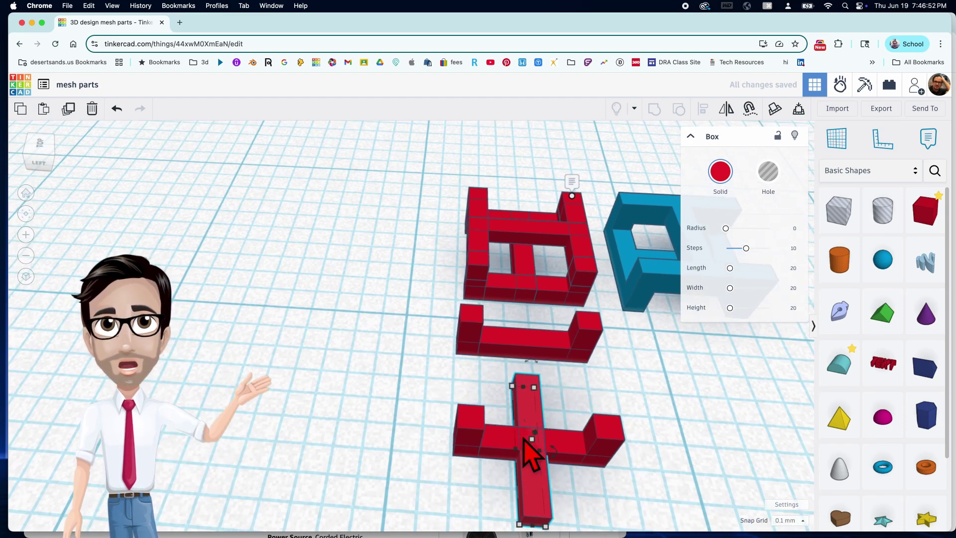
# - Align the crosswise bar with the front U-piece's left edge to close the square frame
pyautogui.keyDown('shift'); pyautogui.click(481, 431); pyautogui.keyUp('shift')
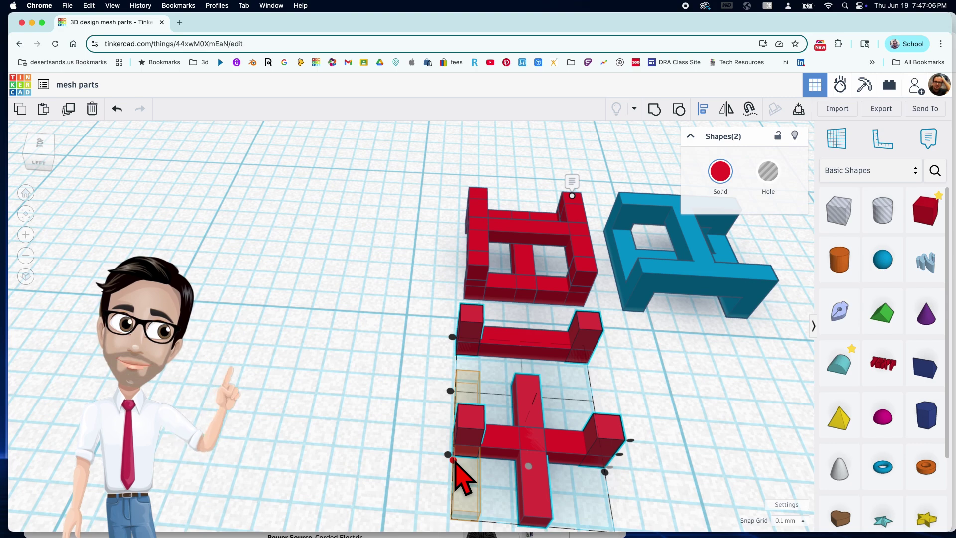
pyautogui.moveTo(416, 465); pyautogui.dragTo(673, 415, button='right')
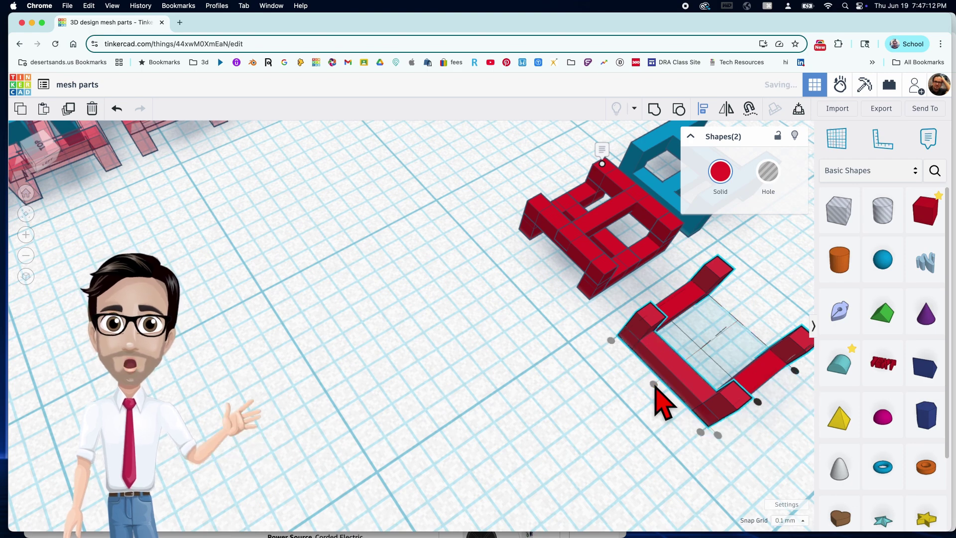
pyautogui.moveTo(678, 389); pyautogui.dragTo(636, 352, button='right')
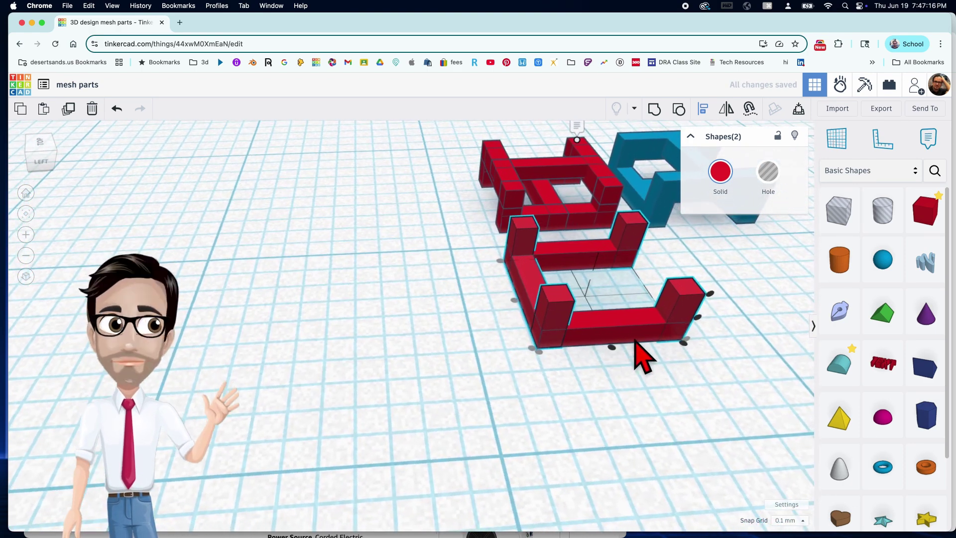
pyautogui.click(710, 295)
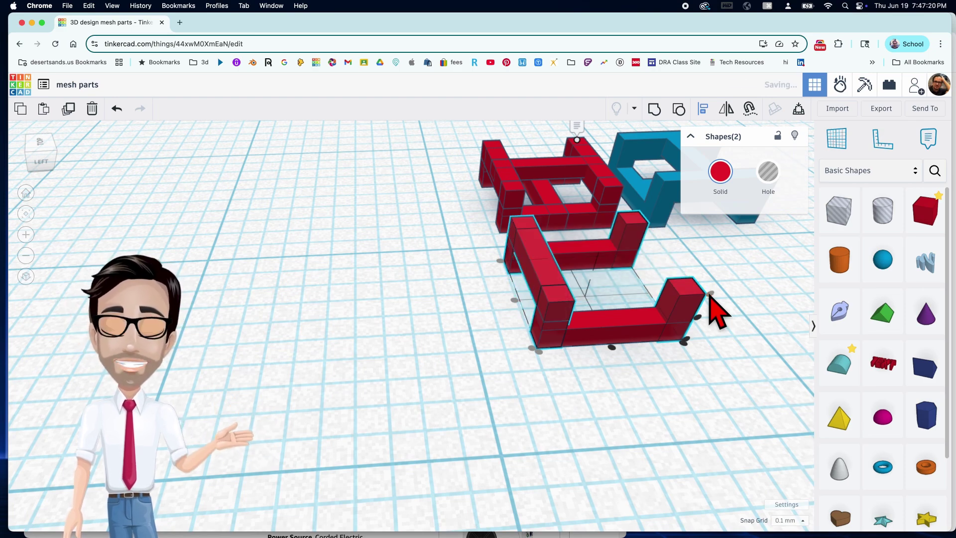
pyautogui.moveTo(551, 292); pyautogui.dragTo(511, 297, button='right')
# - Duplicate the left side bar and place the copy 4.2 away as the right side
pyautogui.scroll(3, 512, 297)
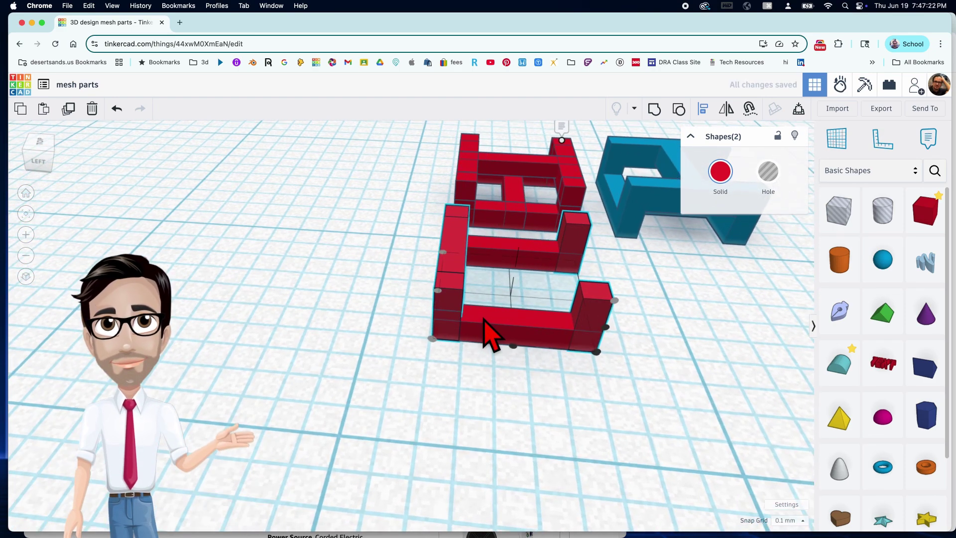
pyautogui.click(356, 312)
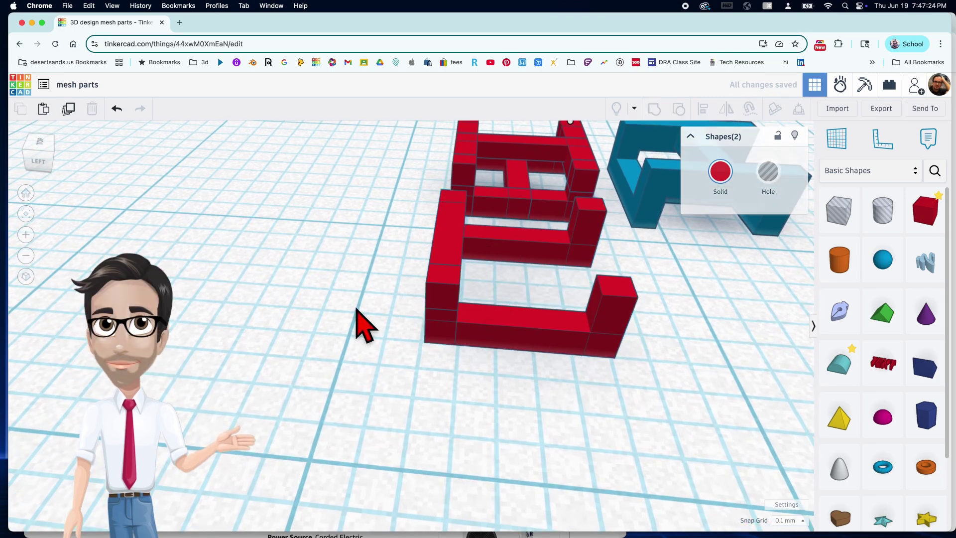
pyautogui.click(439, 249)
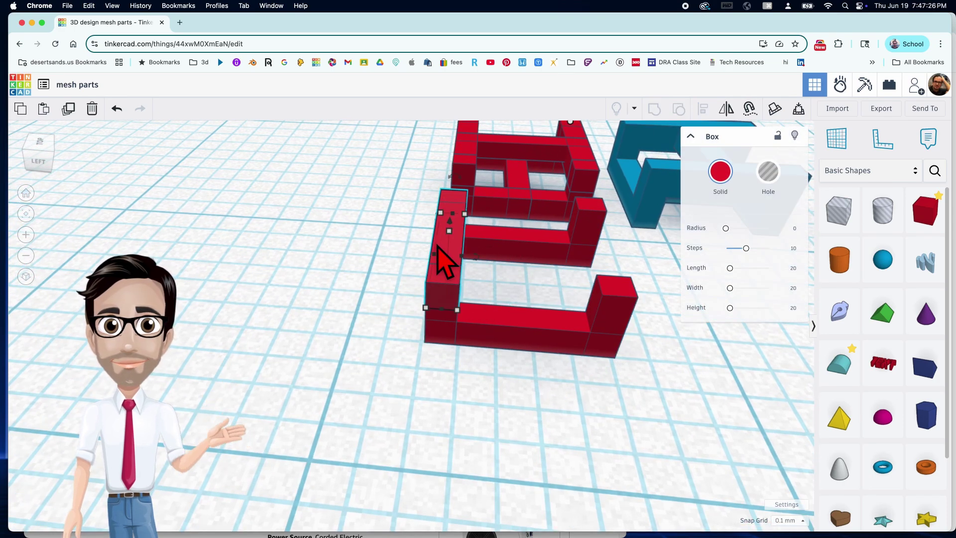
pyautogui.press('super+d')
pyautogui.moveTo(437, 245); pyautogui.dragTo(517, 274)
pyautogui.click(458, 338)
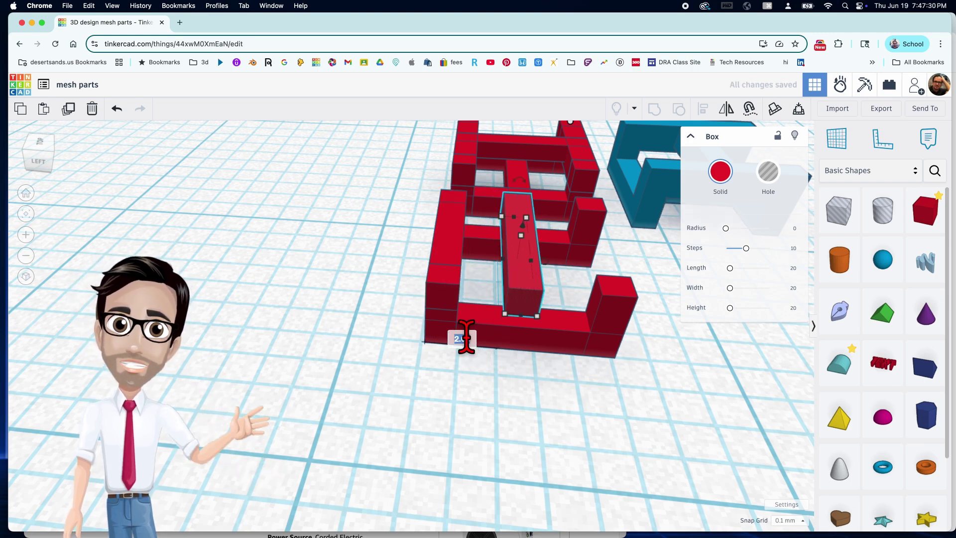
pyautogui.write('4.2')
pyautogui.press('Return')
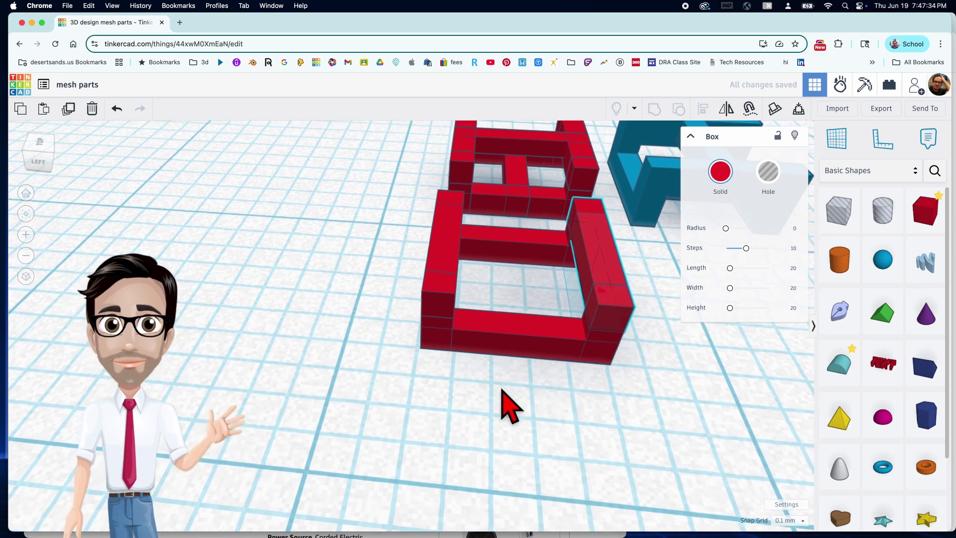
pyautogui.scroll(-6, 528, 368)
pyautogui.scroll(6, 514, 372)
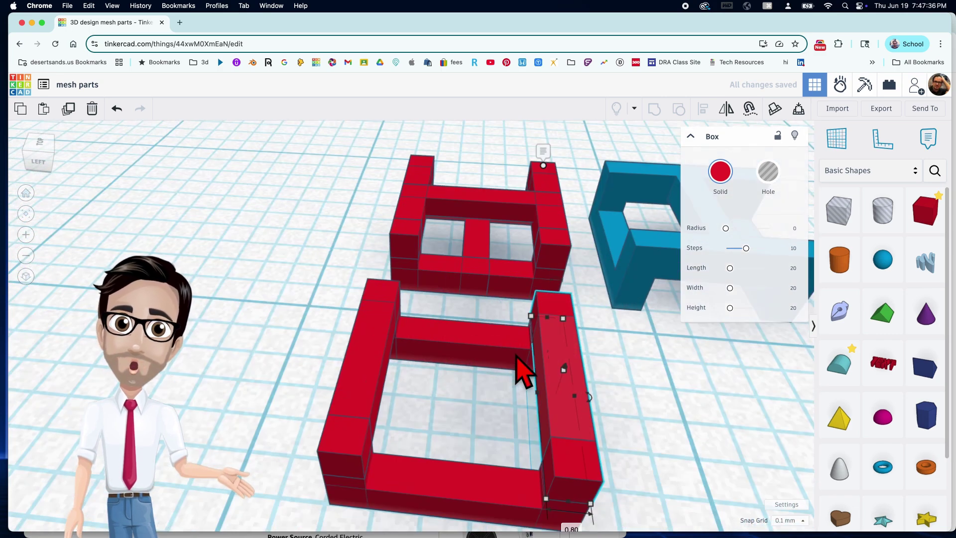
pyautogui.scroll(-5, 523, 374)
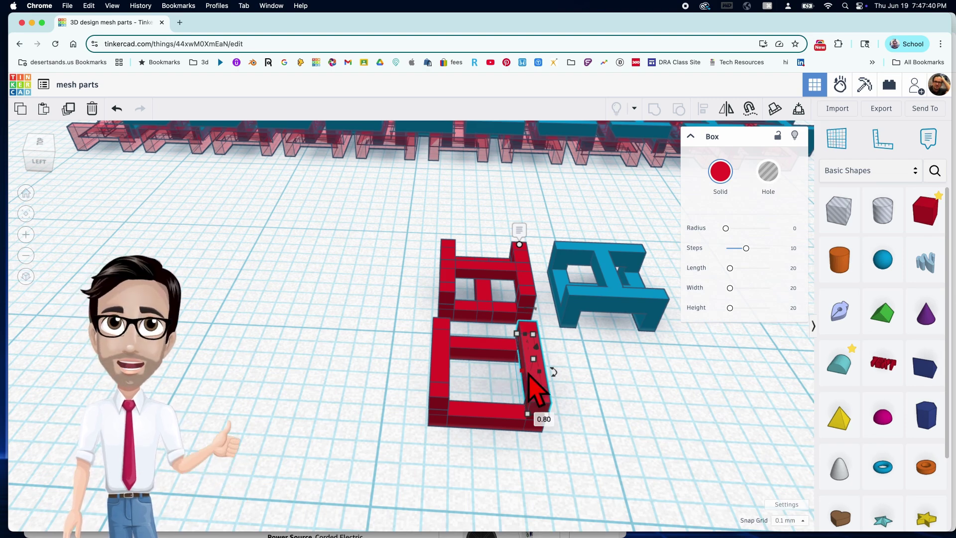
pyautogui.click(593, 389)
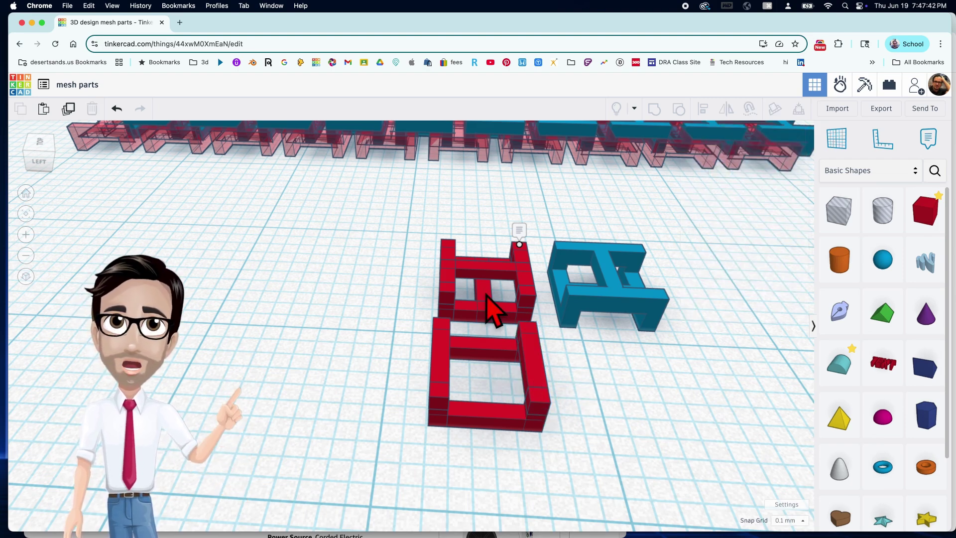
# - Copy the right side bar, shift it left, and drop it onto the workplane as a middle bar
pyautogui.click(532, 365)
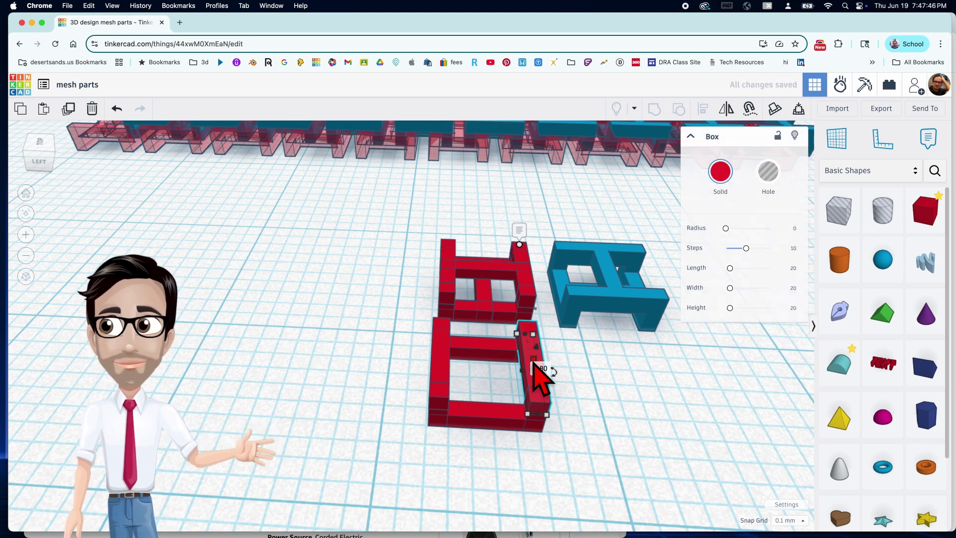
pyautogui.press('super+d')
pyautogui.hotkey('shift', 'Left')
pyautogui.hotkey('shift', 'Left')
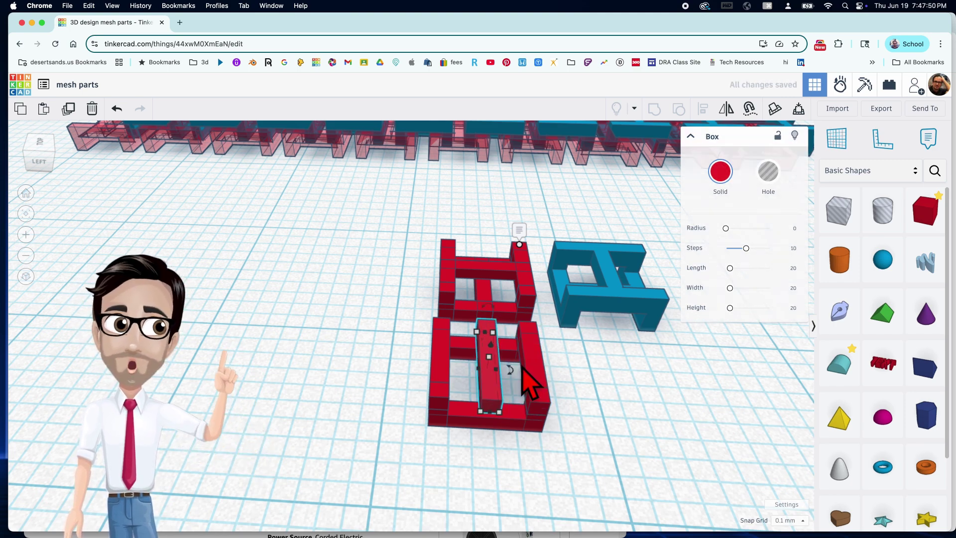
pyautogui.moveTo(508, 381); pyautogui.dragTo(483, 423, button='right')
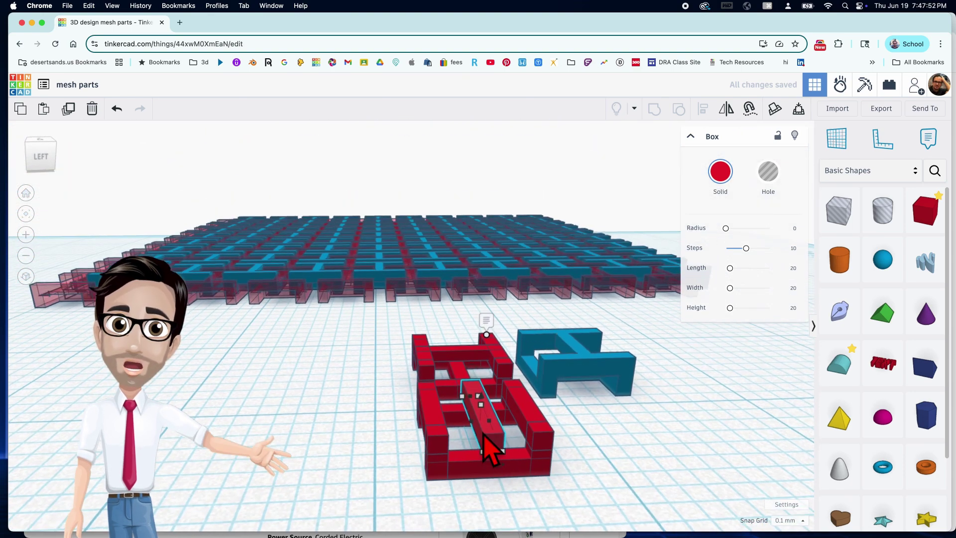
pyautogui.scroll(4, 482, 440)
pyautogui.press('d')
pyautogui.moveTo(501, 459); pyautogui.dragTo(451, 462, button='right')
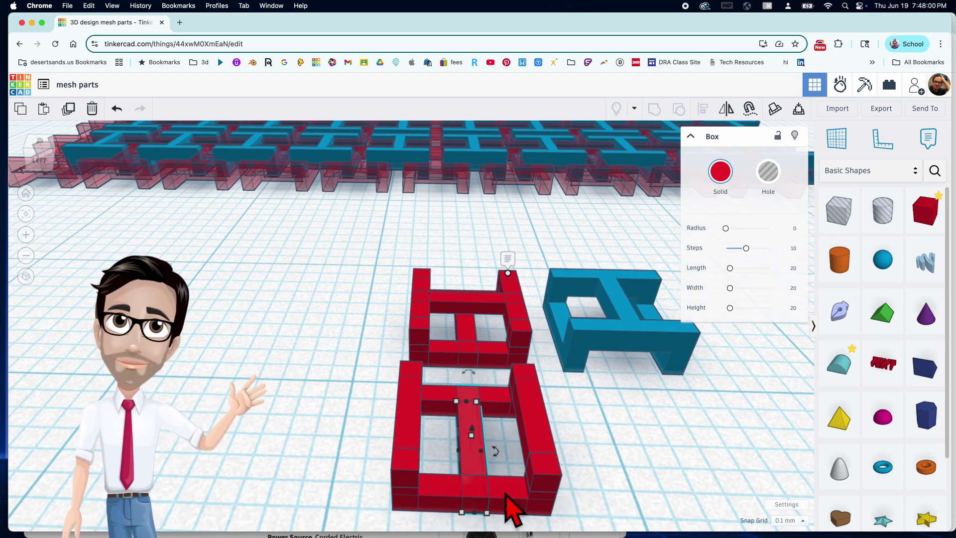
pyautogui.moveTo(482, 497); pyautogui.dragTo(512, 465, button='right')
pyautogui.click(502, 518)
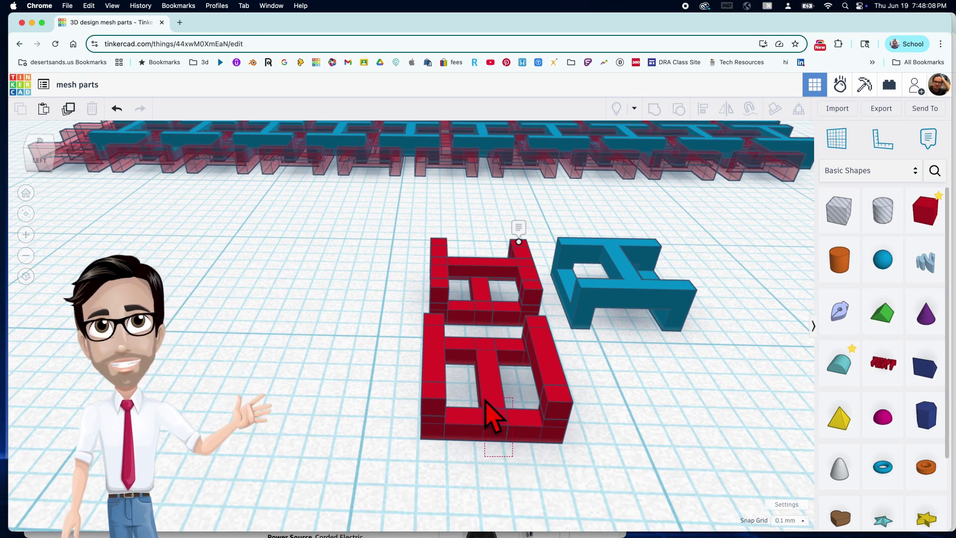
# - Centre the middle bar within the front frame
pyautogui.moveTo(485, 403); pyautogui.dragTo(486, 405)
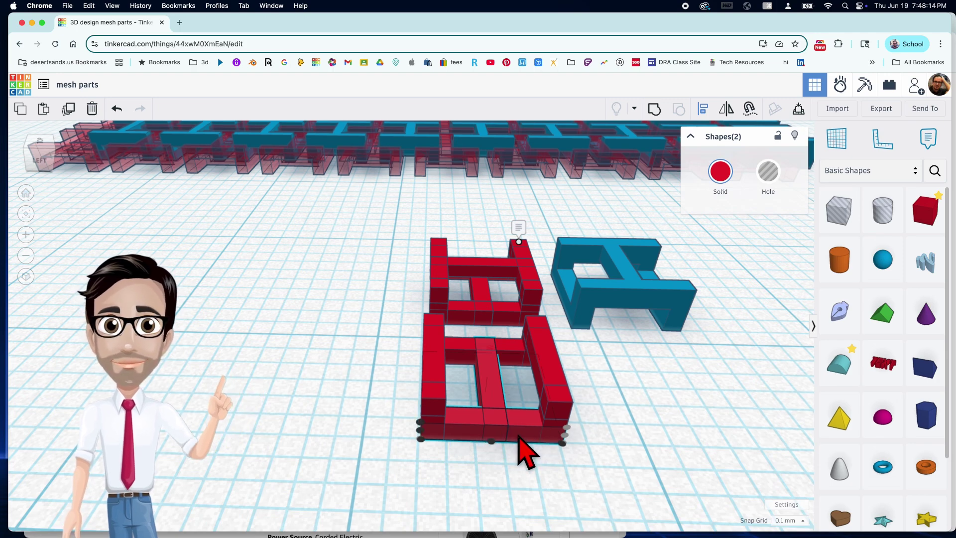
pyautogui.click(493, 442)
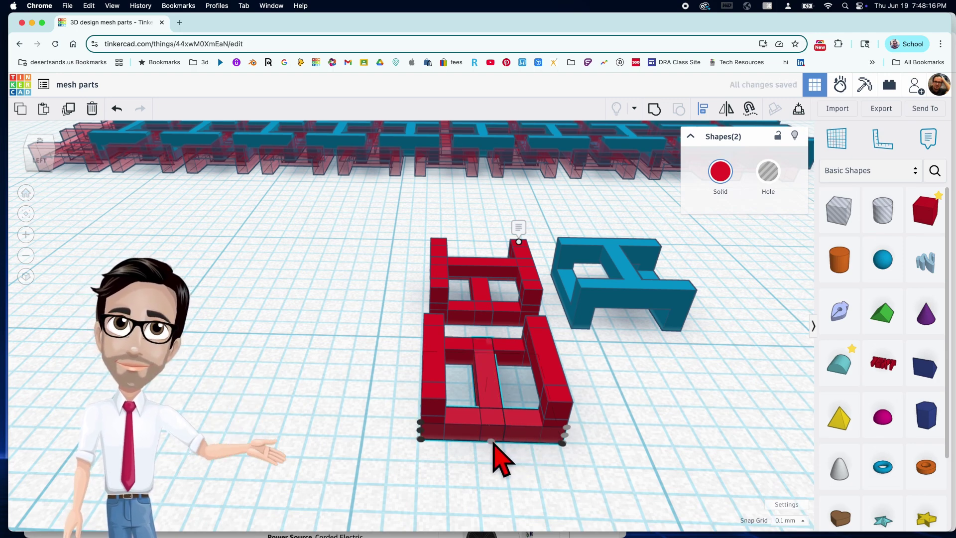
pyautogui.click(494, 451)
pyautogui.moveTo(499, 453); pyautogui.dragTo(493, 447, button='right')
pyautogui.scroll(2, 489, 404)
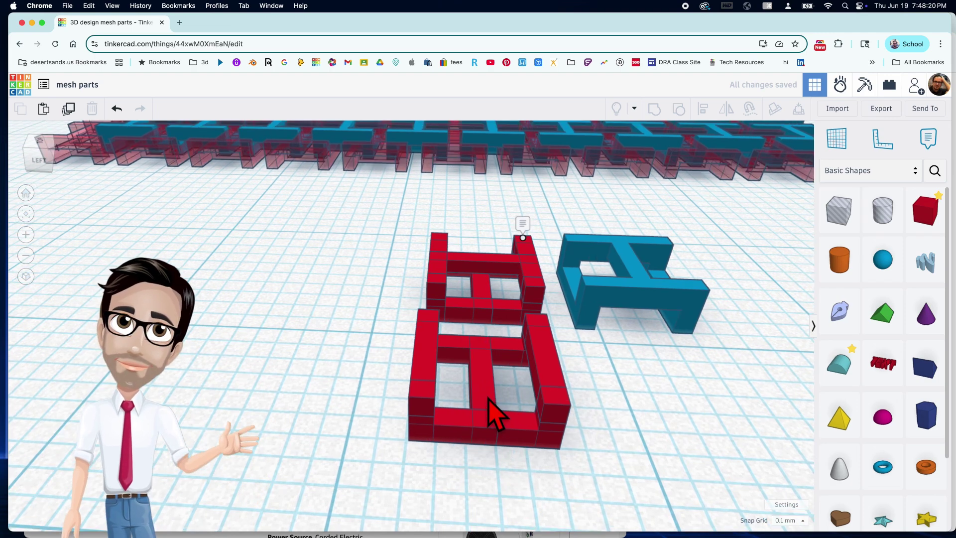
pyautogui.scroll(1, 488, 373)
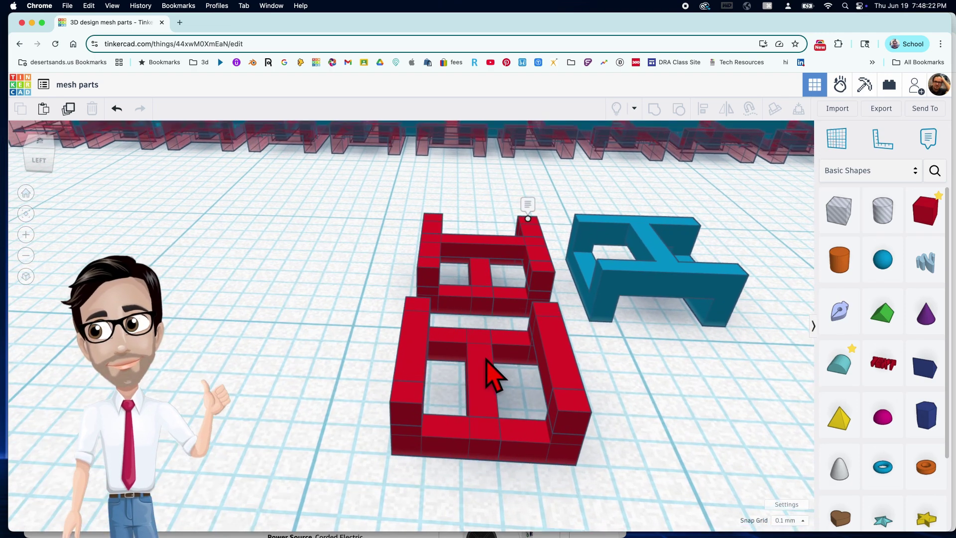
# - Rotate the lower link's left bar crosswise and centre it on the middle bar
pyautogui.click(484, 261)
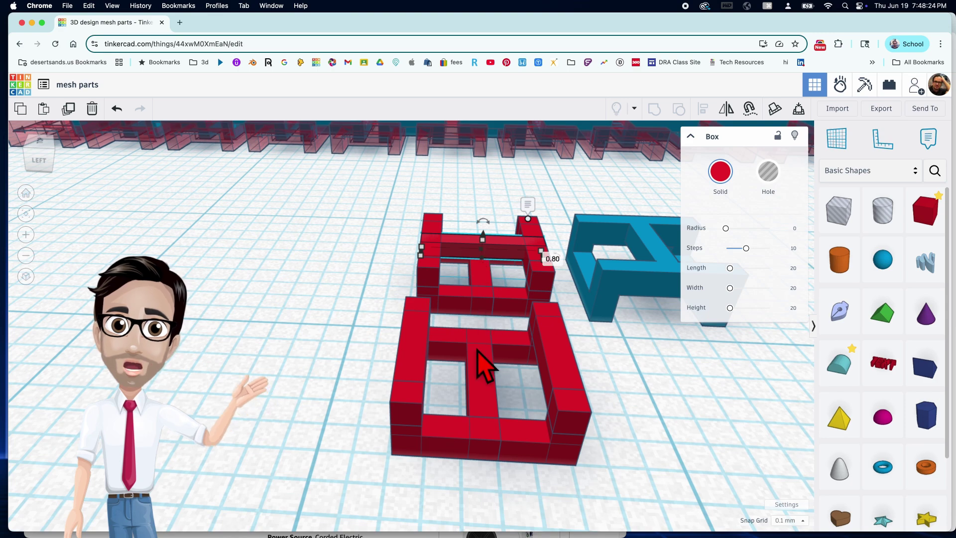
pyautogui.click(424, 381)
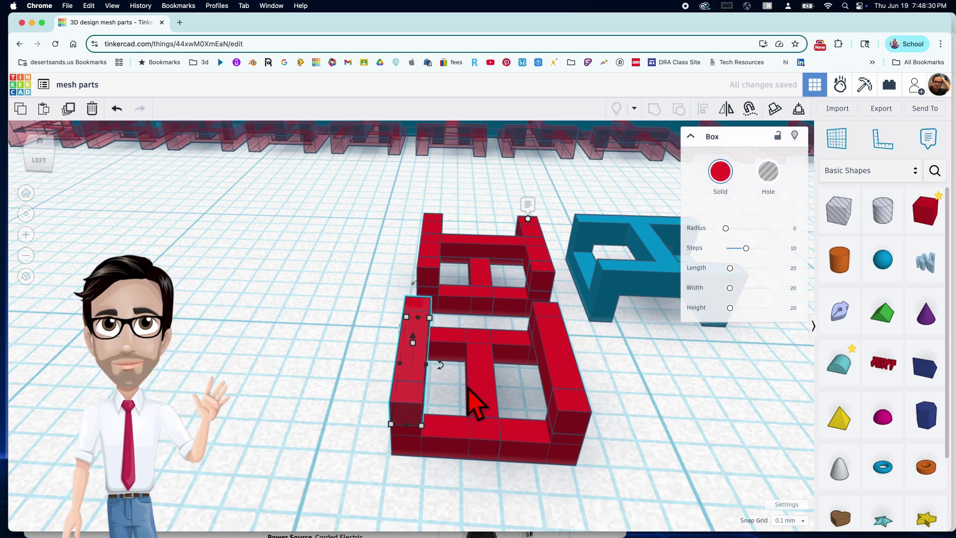
pyautogui.moveTo(443, 368)
pyautogui.moveTo(441, 367); pyautogui.dragTo(378, 366)
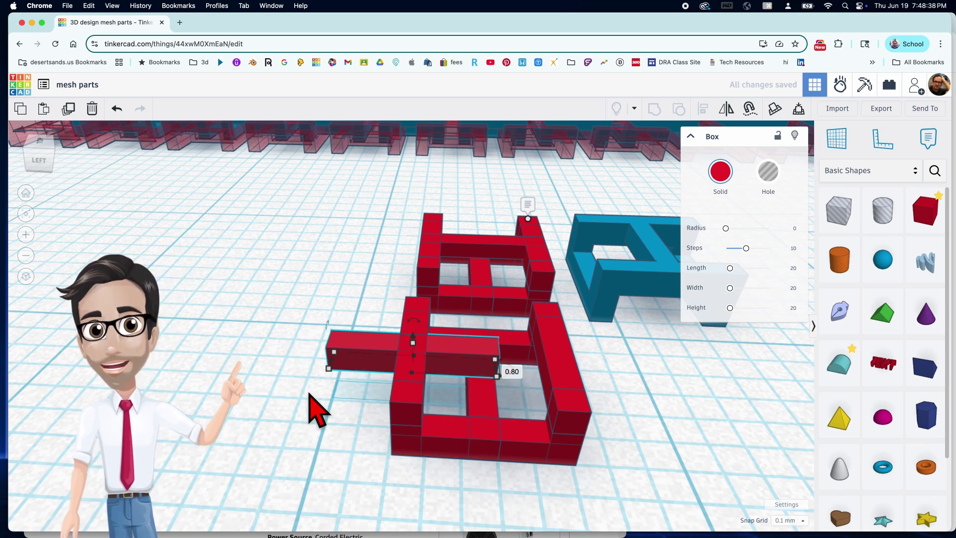
pyautogui.moveTo(418, 374); pyautogui.dragTo(461, 383, button='right')
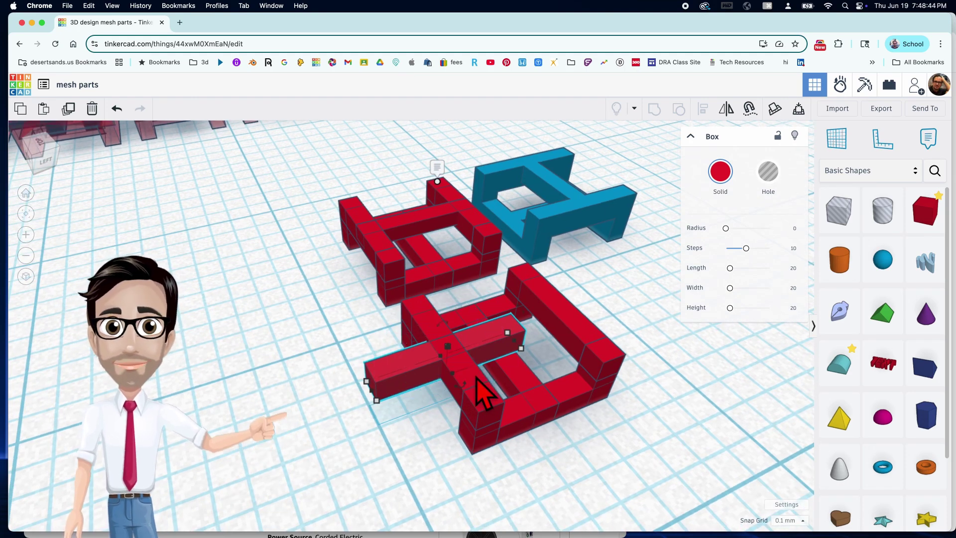
pyautogui.keyDown('shift'); pyautogui.click(477, 380); pyautogui.keyUp('shift')
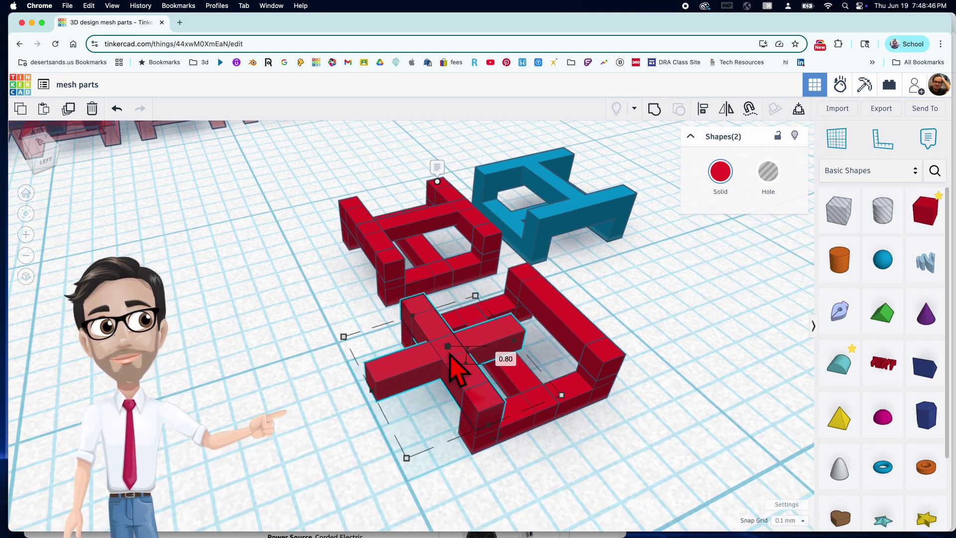
pyautogui.press('l')
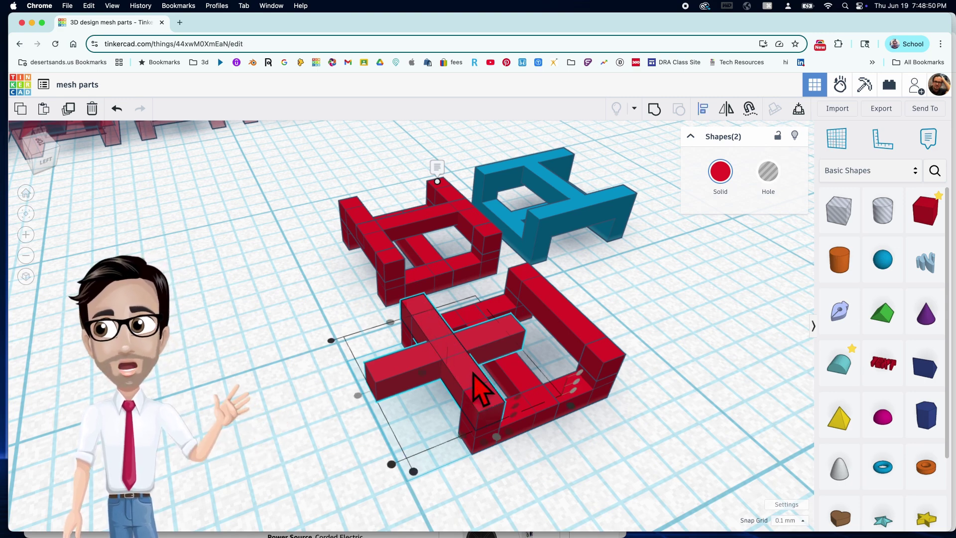
pyautogui.click(483, 442)
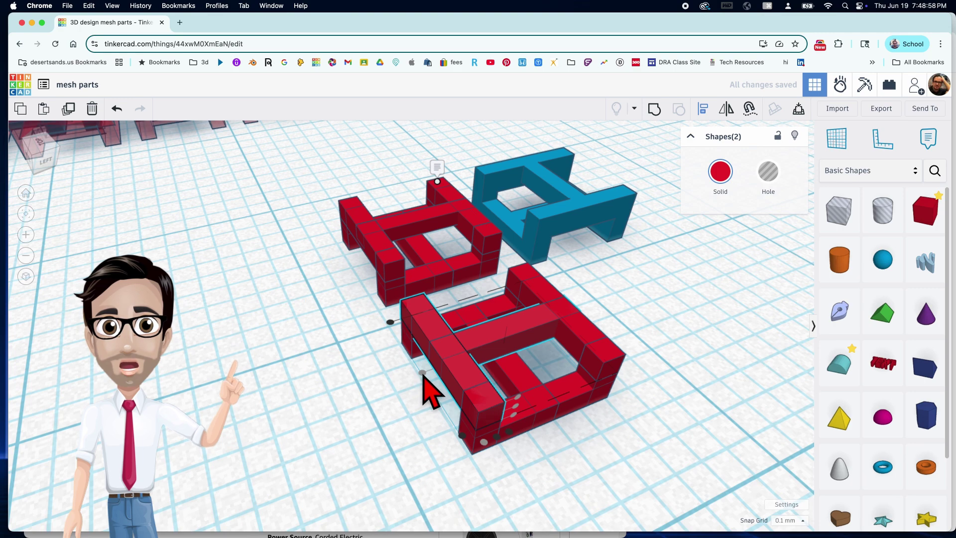
pyautogui.moveTo(365, 412); pyautogui.dragTo(478, 369, button='right')
pyautogui.click(481, 396)
# - Change a lower-link box's 0.80 dimension to 0.60
pyautogui.scroll(3, 478, 369)
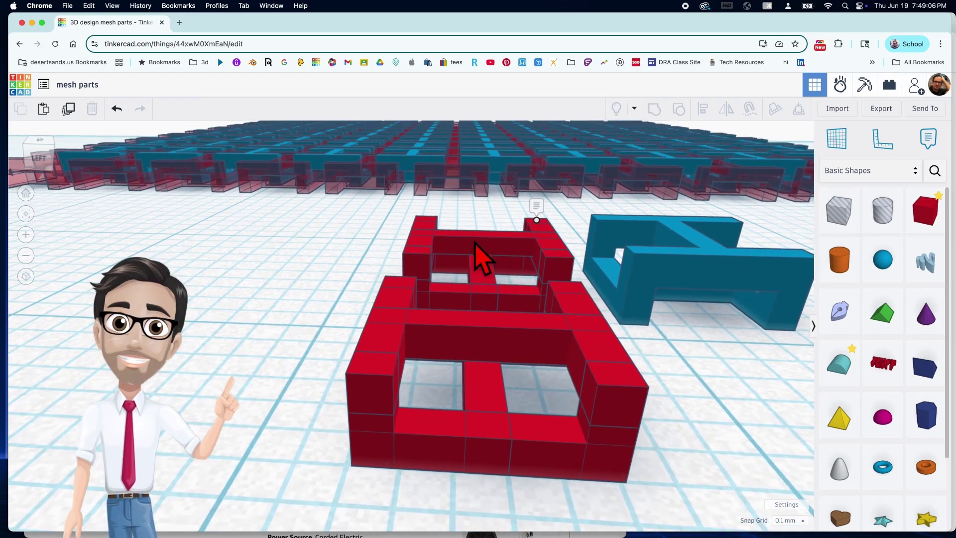
pyautogui.click(482, 255)
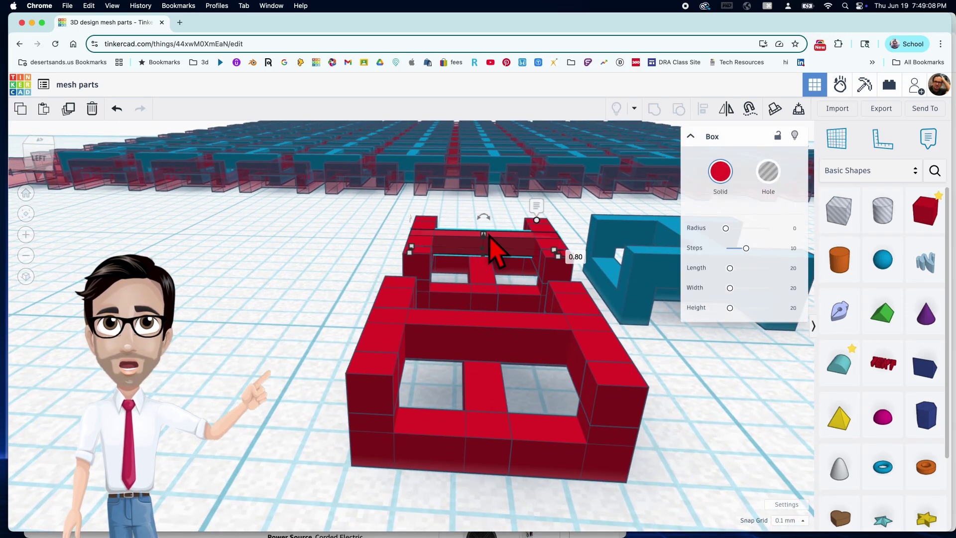
pyautogui.click(488, 346)
pyautogui.moveTo(491, 349); pyautogui.dragTo(493, 328, button='right')
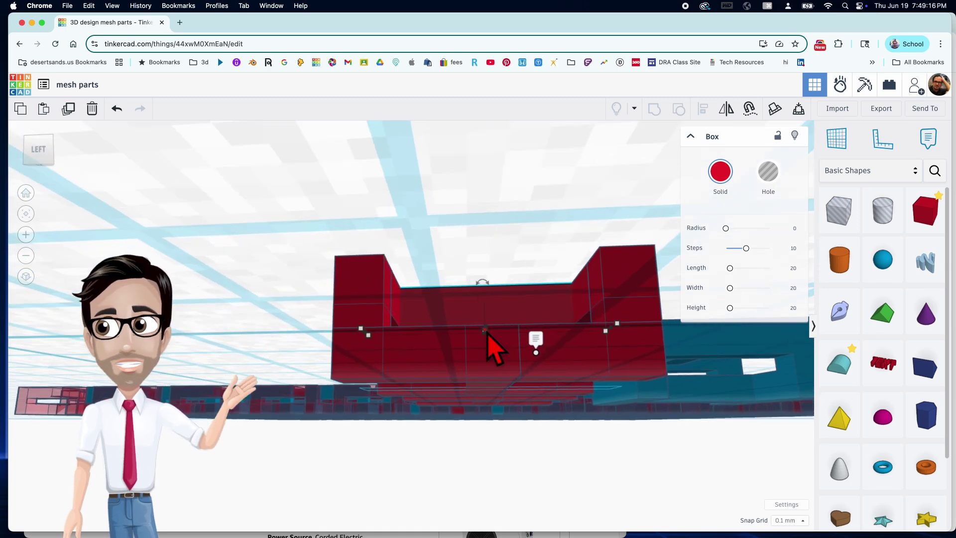
pyautogui.scroll(2, 493, 346)
pyautogui.scroll(2, 486, 333)
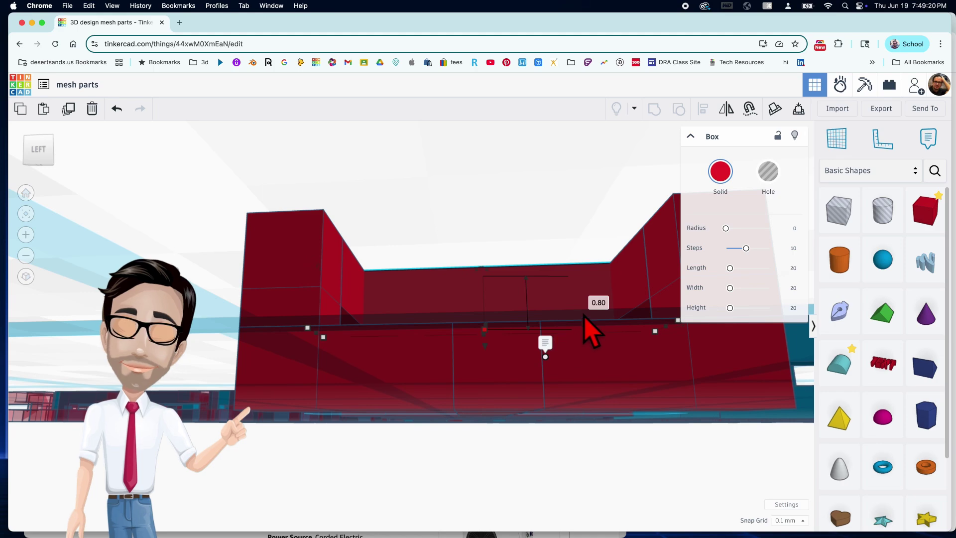
pyautogui.click(595, 302)
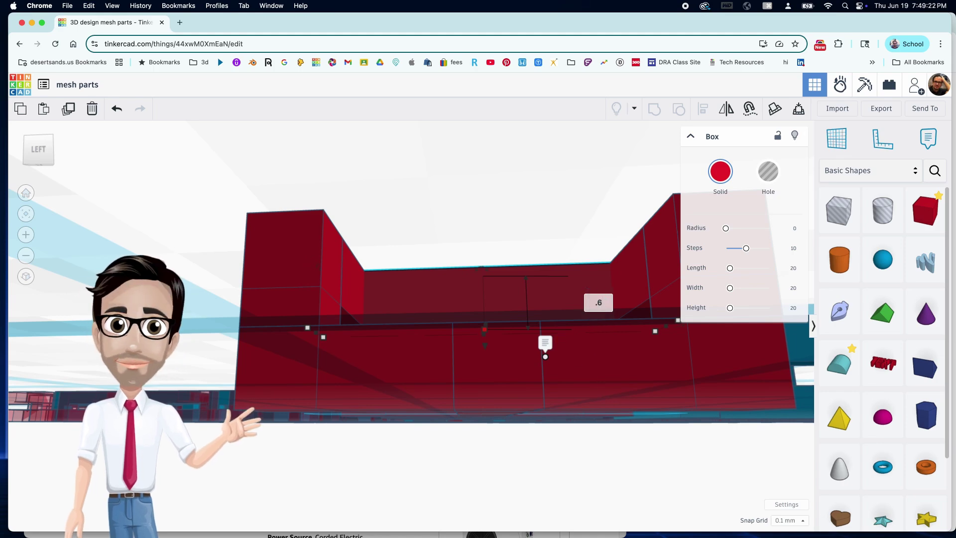
pyautogui.press('Return')
# - Box-select the whole lower red link from a top-down view
pyautogui.scroll(-10, 597, 318)
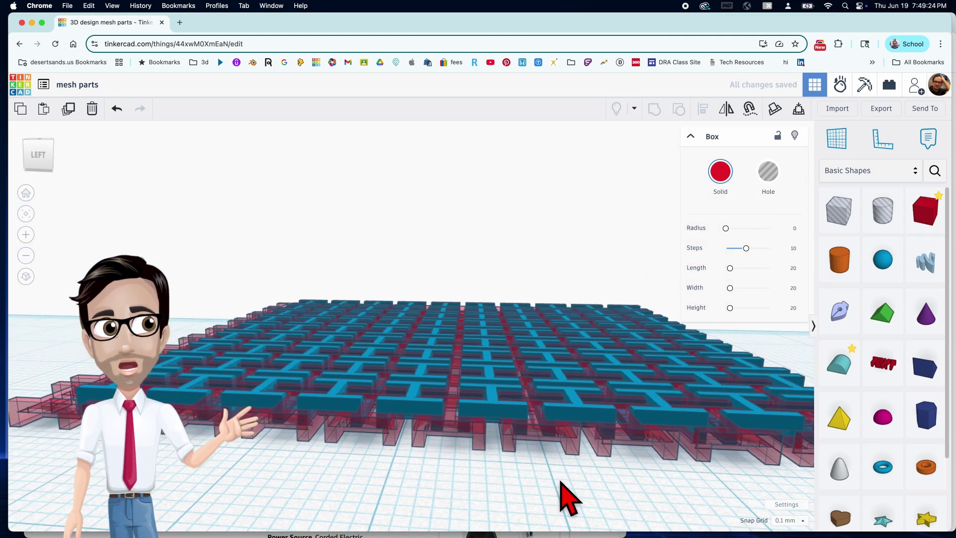
pyautogui.scroll(10, 572, 451)
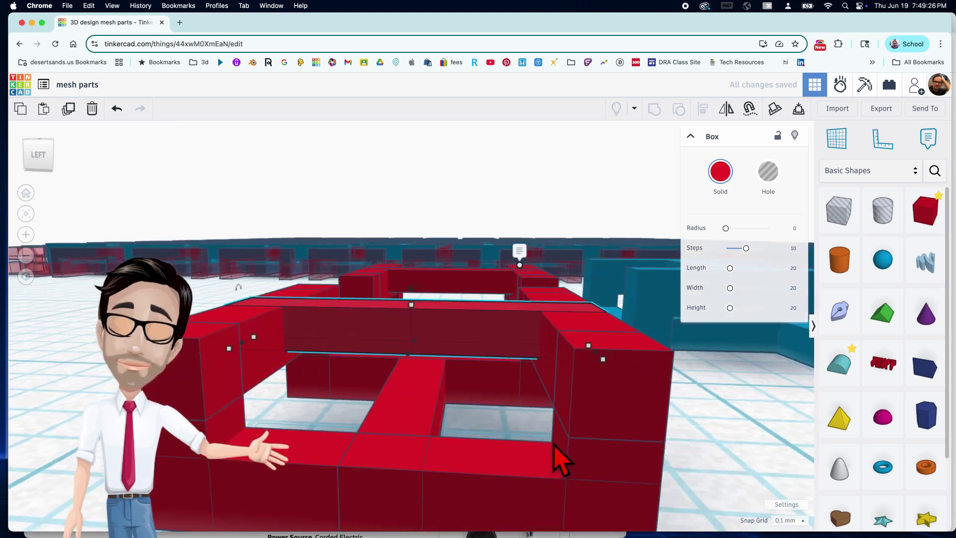
pyautogui.scroll(-5, 503, 458)
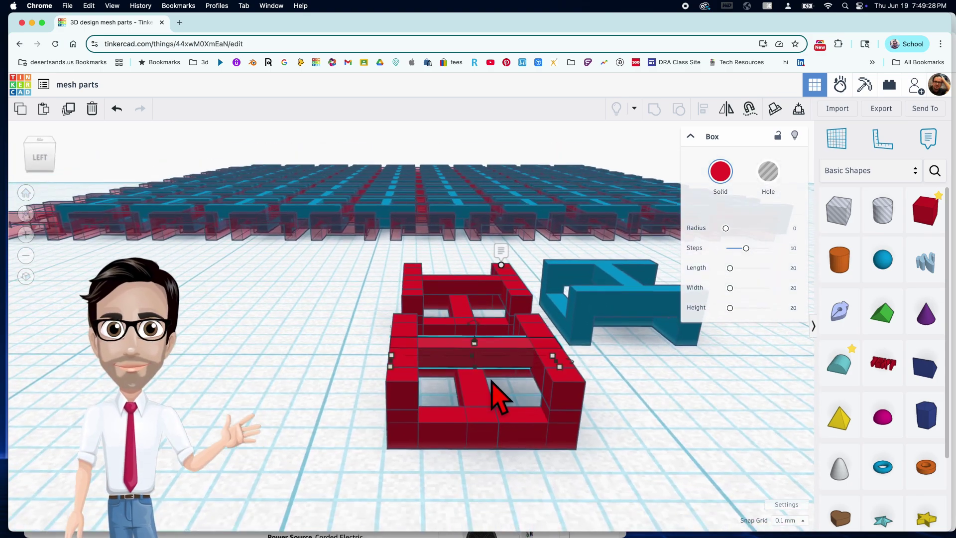
pyautogui.scroll(-2, 505, 441)
pyautogui.scroll(6, 486, 399)
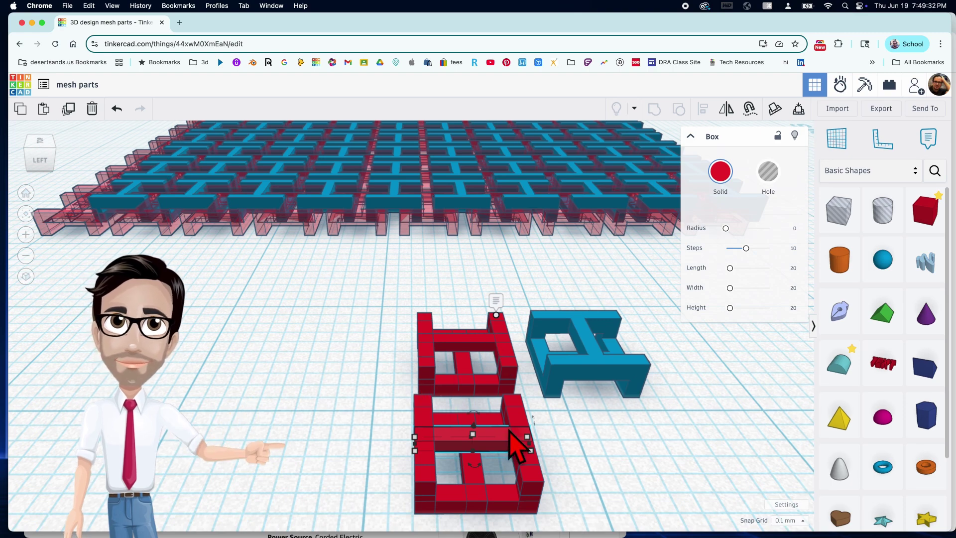
pyautogui.moveTo(524, 393); pyautogui.dragTo(523, 392, button='middle')
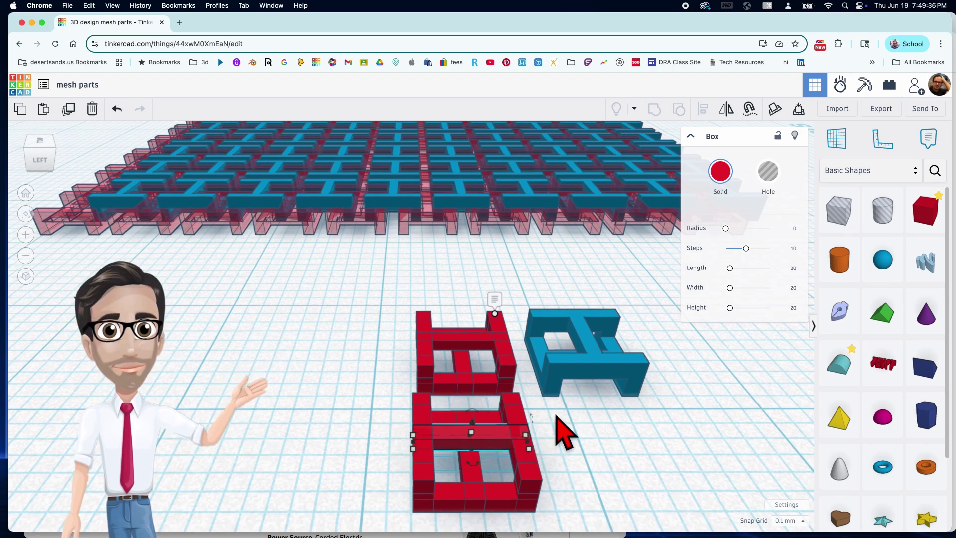
pyautogui.scroll(3, 553, 444)
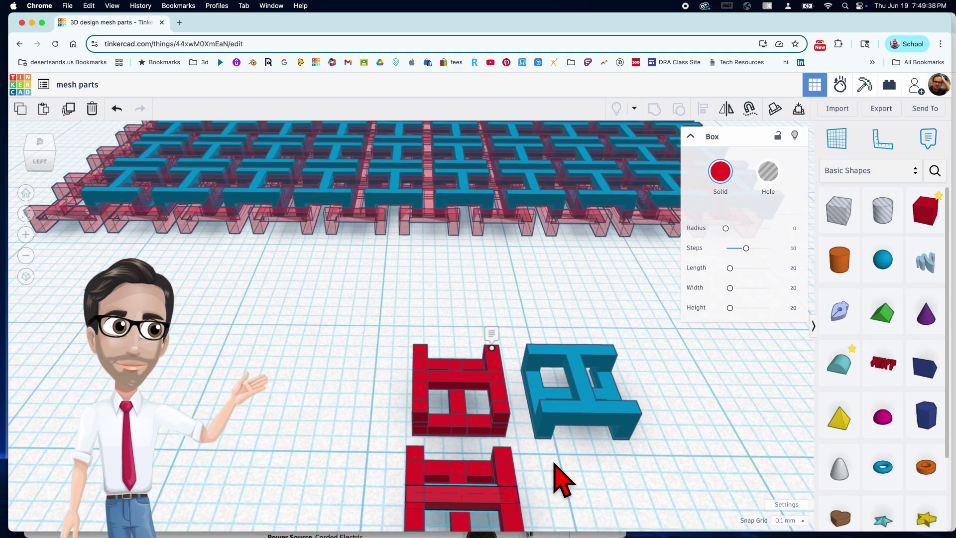
pyautogui.scroll(4, 482, 480)
pyautogui.scroll(-8, 482, 480)
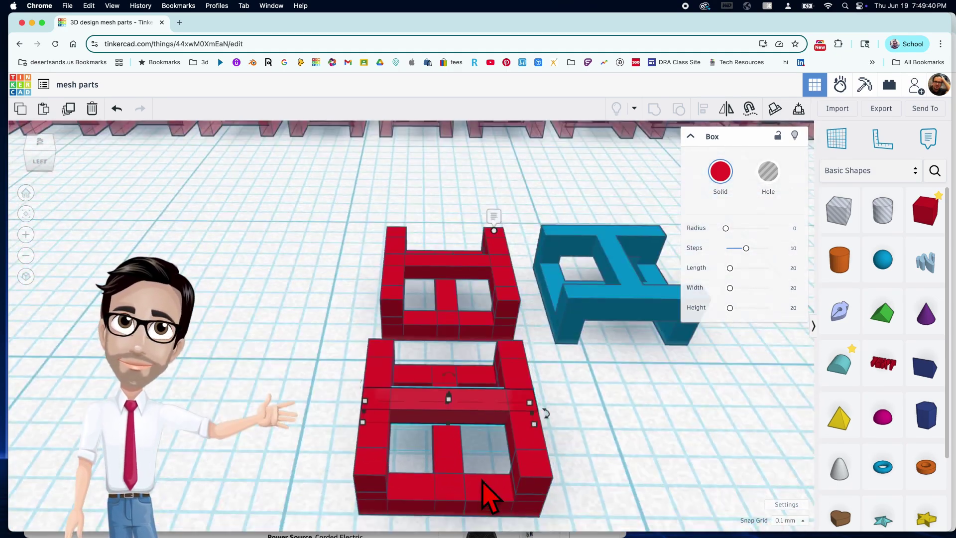
pyautogui.moveTo(482, 474); pyautogui.dragTo(482, 295, button='middle')
pyautogui.moveTo(509, 350); pyautogui.dragTo(497, 394, button='right')
pyautogui.moveTo(419, 291); pyautogui.dragTo(511, 344)
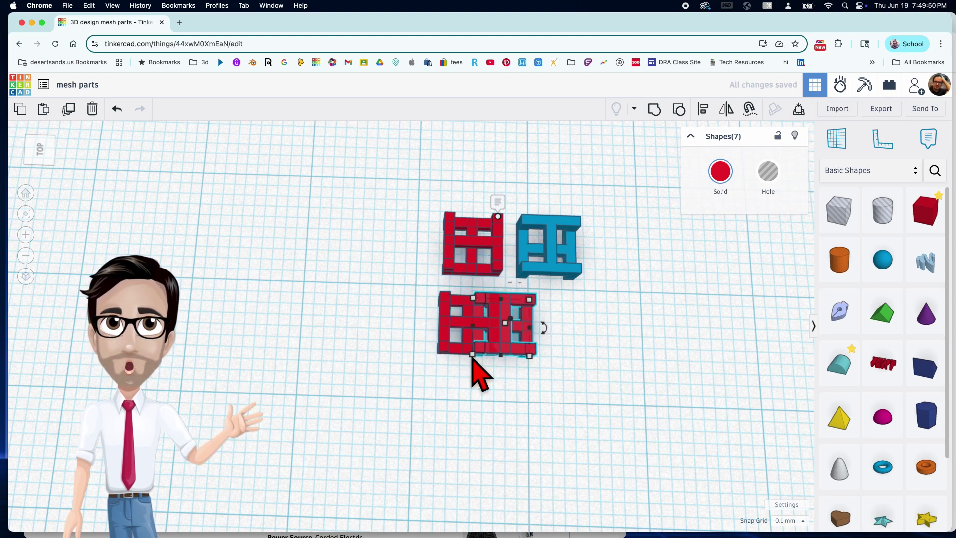
# - Nudge the duplicated link to the right and colour it blue
pyautogui.press('Right')
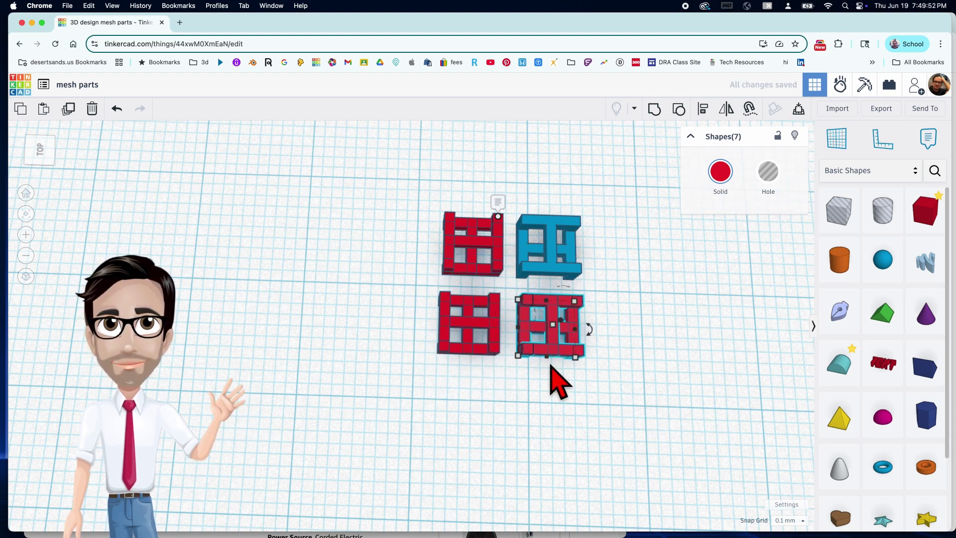
pyautogui.scroll(5, 558, 384)
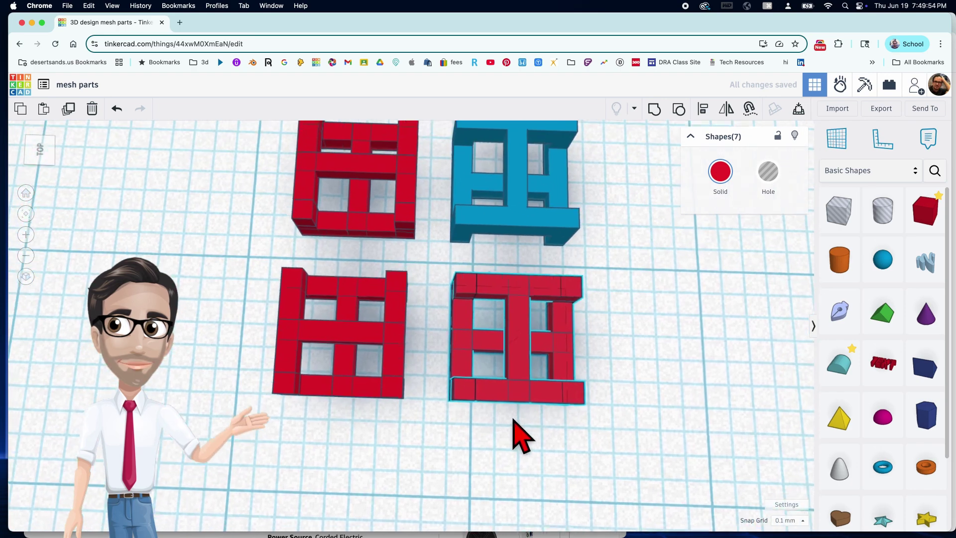
pyautogui.moveTo(513, 420); pyautogui.dragTo(496, 457, button='right')
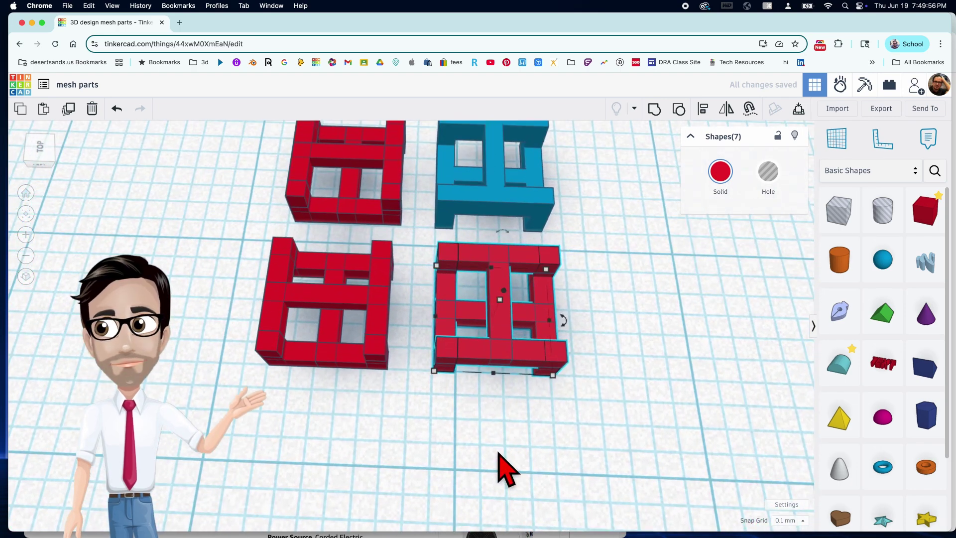
pyautogui.click(720, 172)
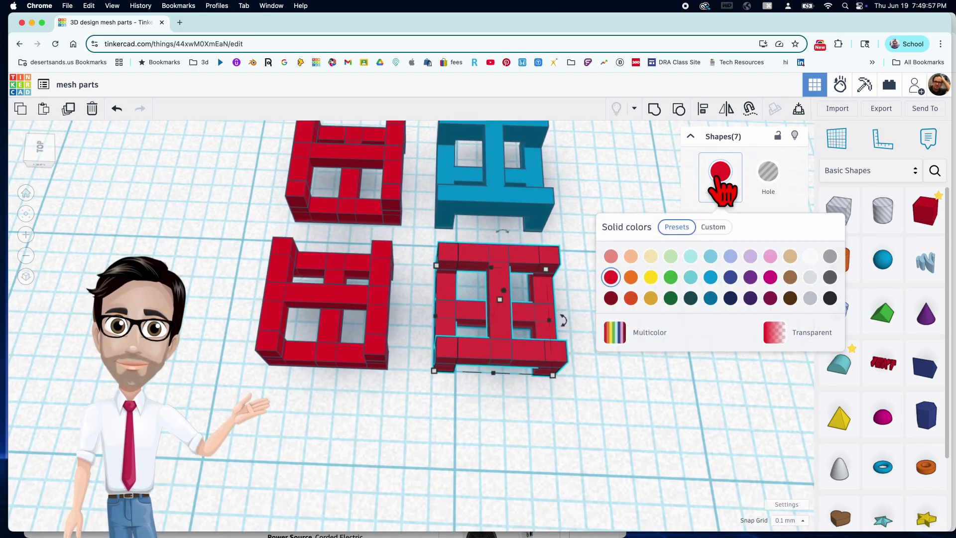
pyautogui.click(710, 277)
pyautogui.moveTo(572, 371); pyautogui.dragTo(521, 342, button='right')
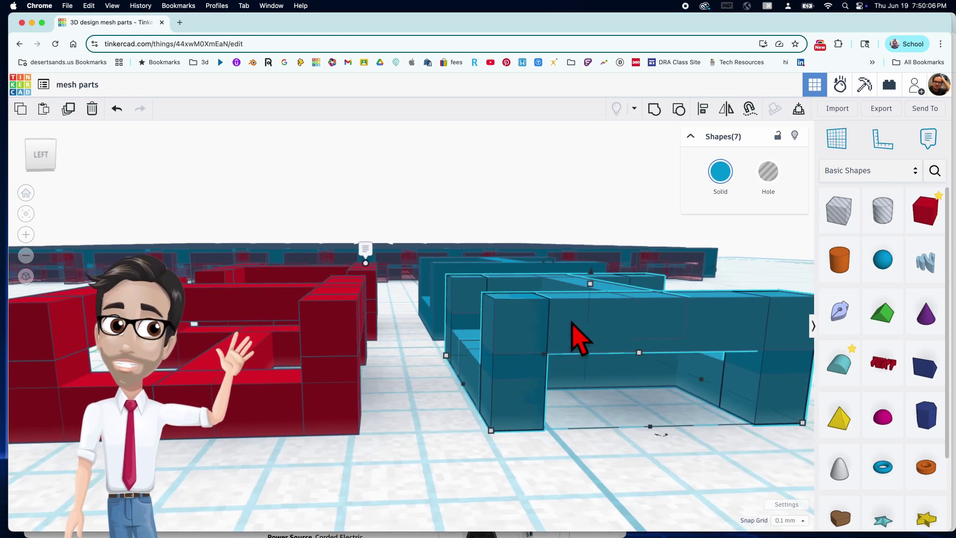
# - Raise one small connector box on the blue link from 0.60 to 0.80 tall
pyautogui.click(587, 458)
pyautogui.moveTo(587, 458); pyautogui.dragTo(556, 445, button='right')
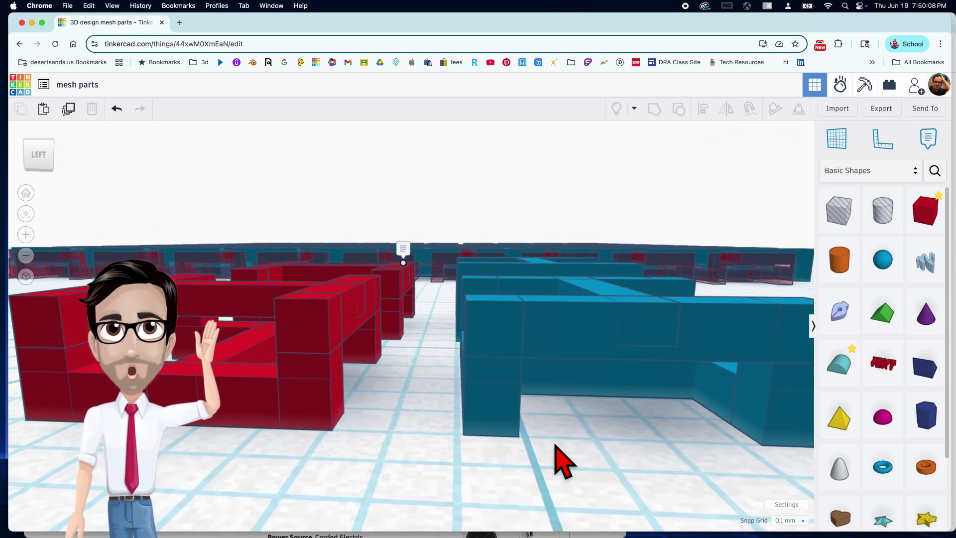
pyautogui.click(487, 329)
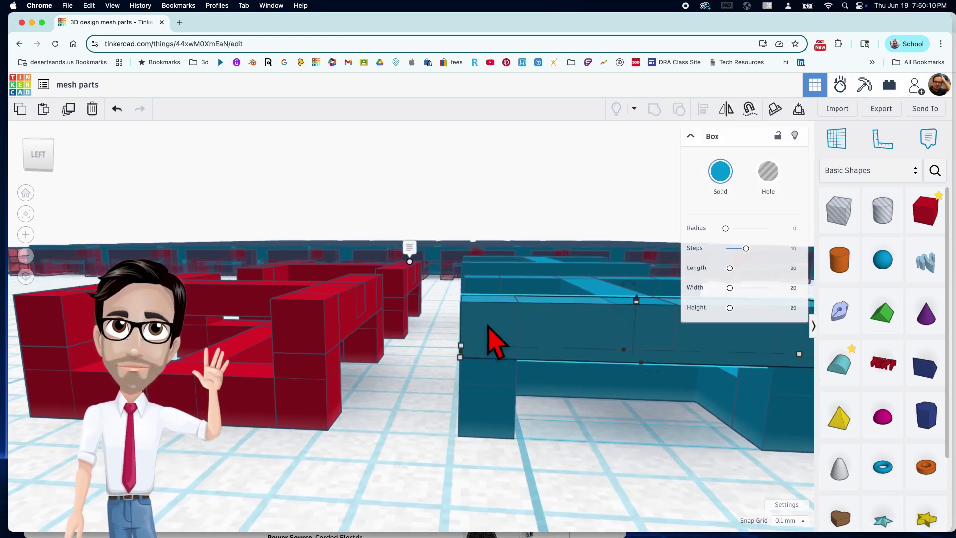
pyautogui.moveTo(631, 403); pyautogui.dragTo(625, 400, button='right')
pyautogui.keyDown('shift'); pyautogui.click(471, 406); pyautogui.keyUp('shift')
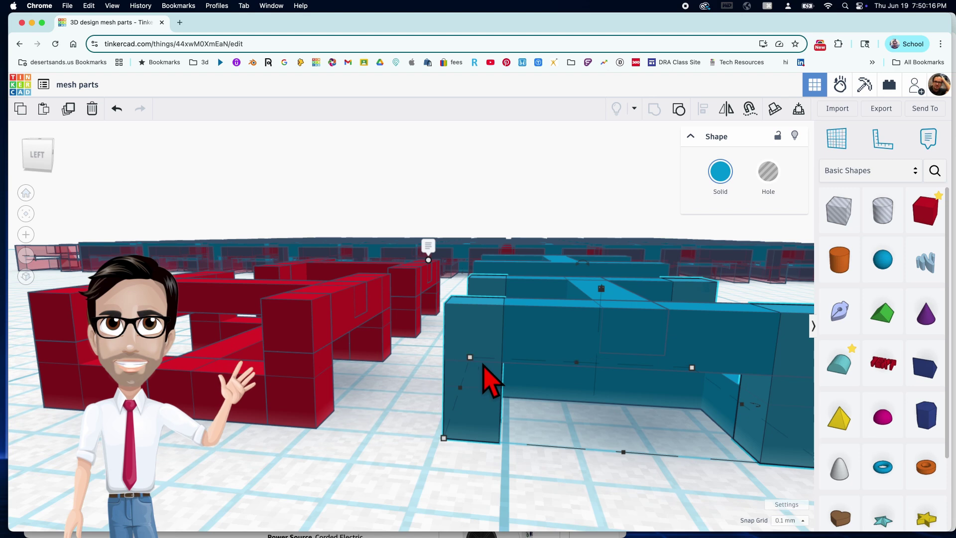
pyautogui.scroll(-3, 656, 373)
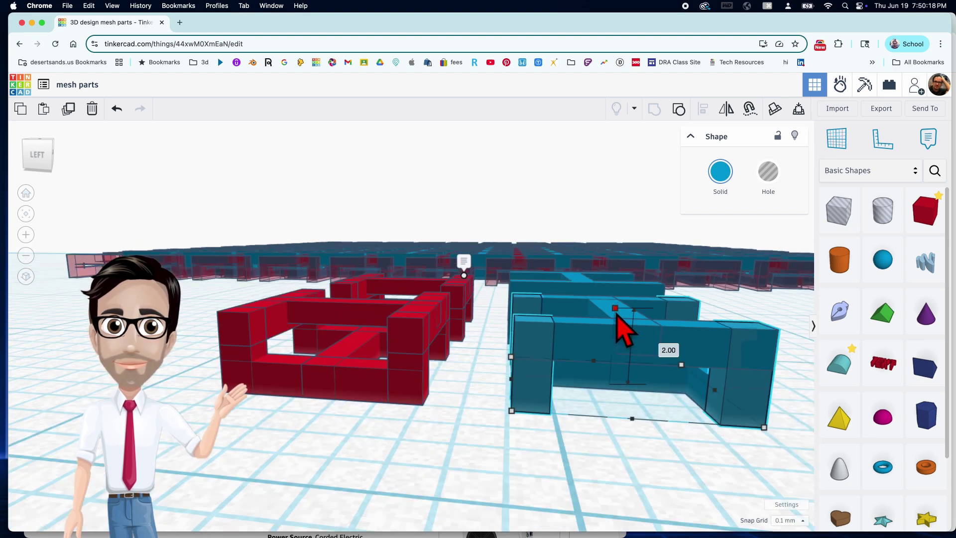
pyautogui.click(406, 367)
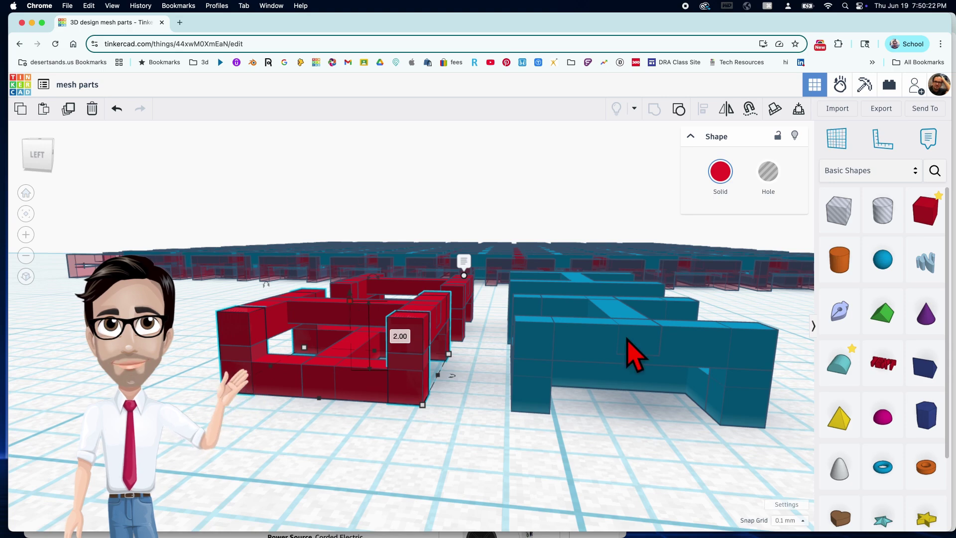
pyautogui.moveTo(627, 339); pyautogui.dragTo(602, 334, button='right')
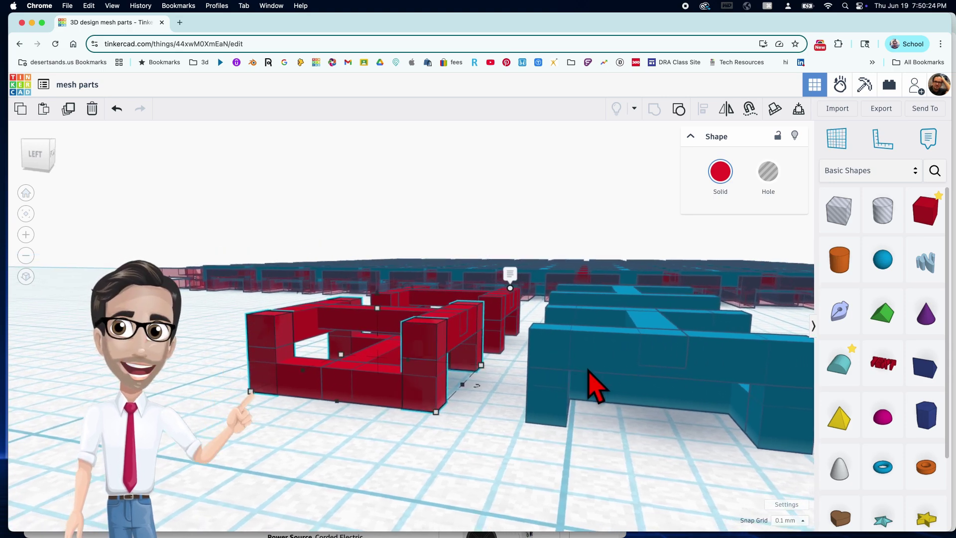
pyautogui.click(657, 338)
pyautogui.moveTo(650, 321)
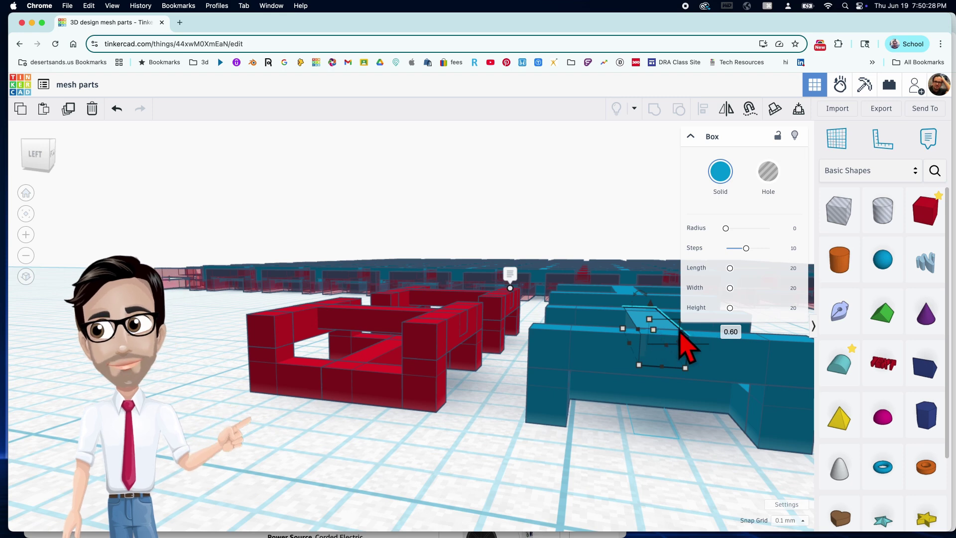
pyautogui.click(731, 333)
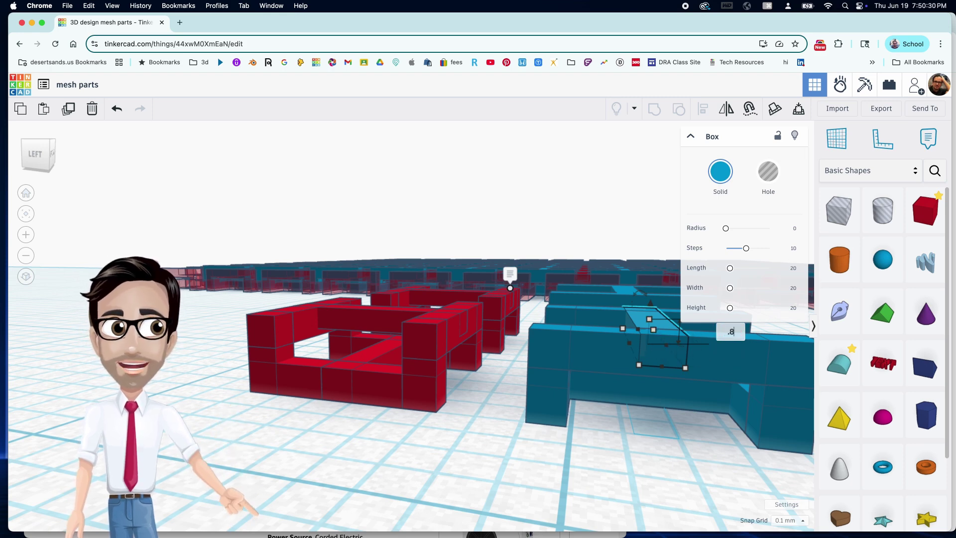
pyautogui.write('.8')
pyautogui.press('Return')
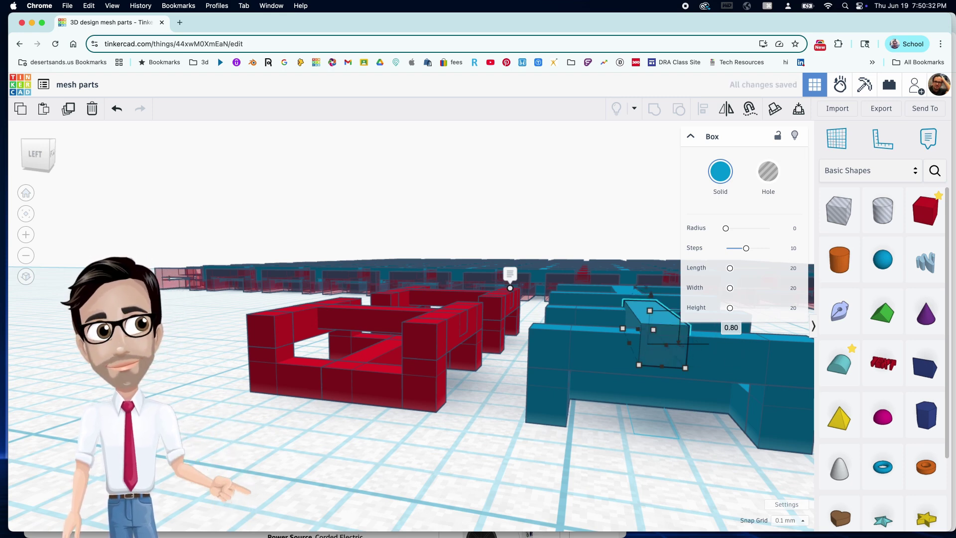
# - Set the blue link's long front beam height to 1.00
pyautogui.click(604, 341)
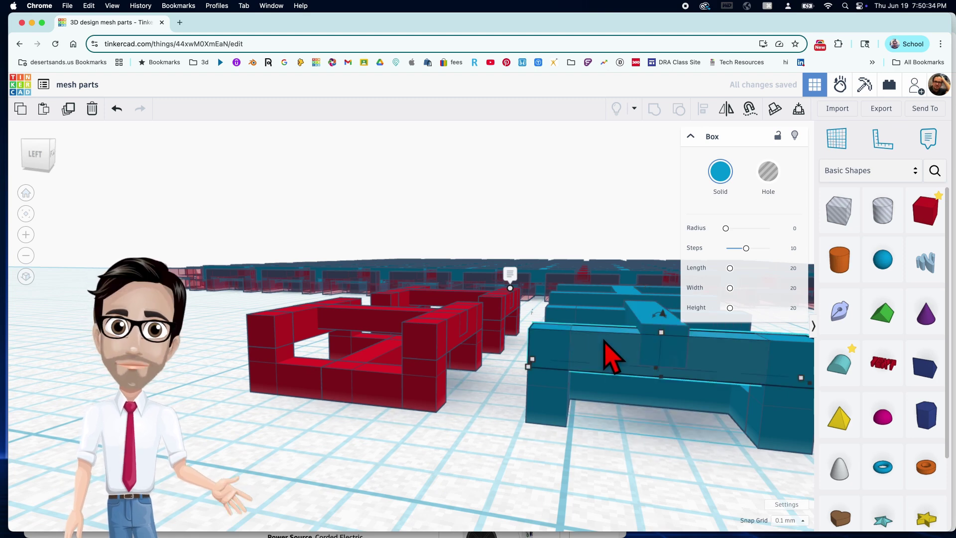
pyautogui.moveTo(661, 333)
pyautogui.click(751, 352)
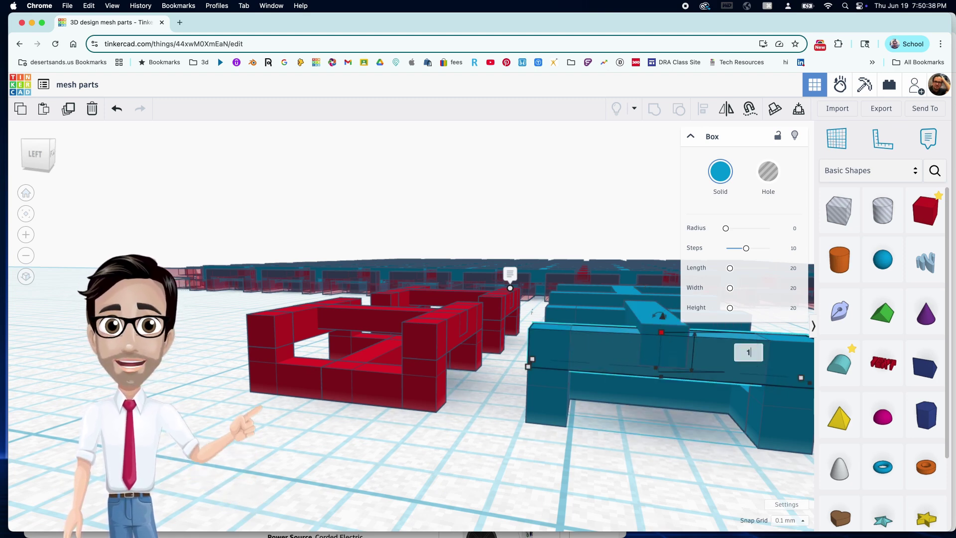
pyautogui.write('1')
pyautogui.press('Return')
# - Change the small connector box's height from 0.80 to 1.00
pyautogui.moveTo(625, 329); pyautogui.dragTo(613, 284, button='right')
pyautogui.moveTo(607, 266); pyautogui.dragTo(599, 267, button='middle')
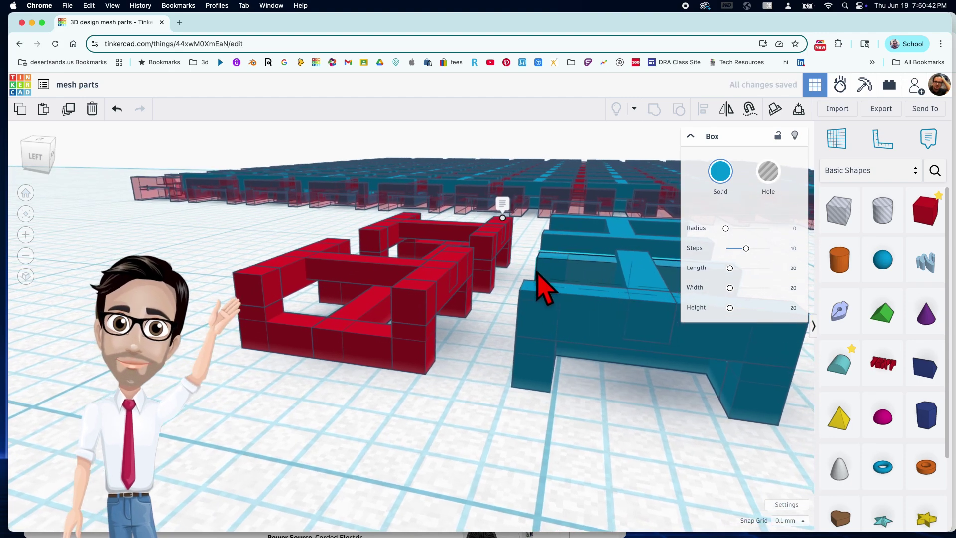
pyautogui.click(632, 261)
pyautogui.click(674, 276)
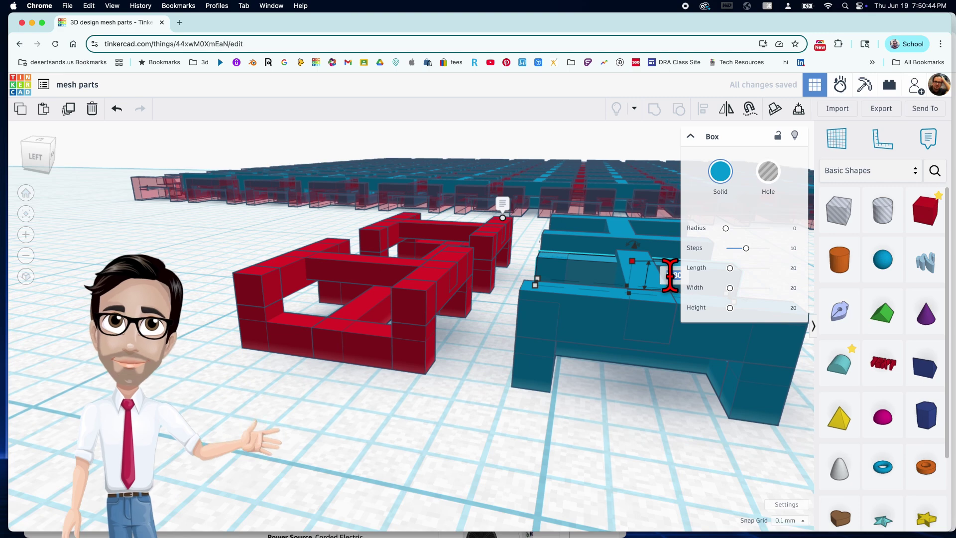
pyautogui.write('1')
pyautogui.press('Return')
# - Box-select the lower-left red link's pieces and group them with Ctrl+G
pyautogui.moveTo(603, 307); pyautogui.dragTo(609, 389, button='right')
pyautogui.scroll(-6, 605, 324)
pyautogui.moveTo(610, 297); pyautogui.dragTo(512, 356, button='middle')
pyautogui.moveTo(512, 356); pyautogui.dragTo(565, 370, button='right')
pyautogui.moveTo(392, 271); pyautogui.dragTo(471, 328)
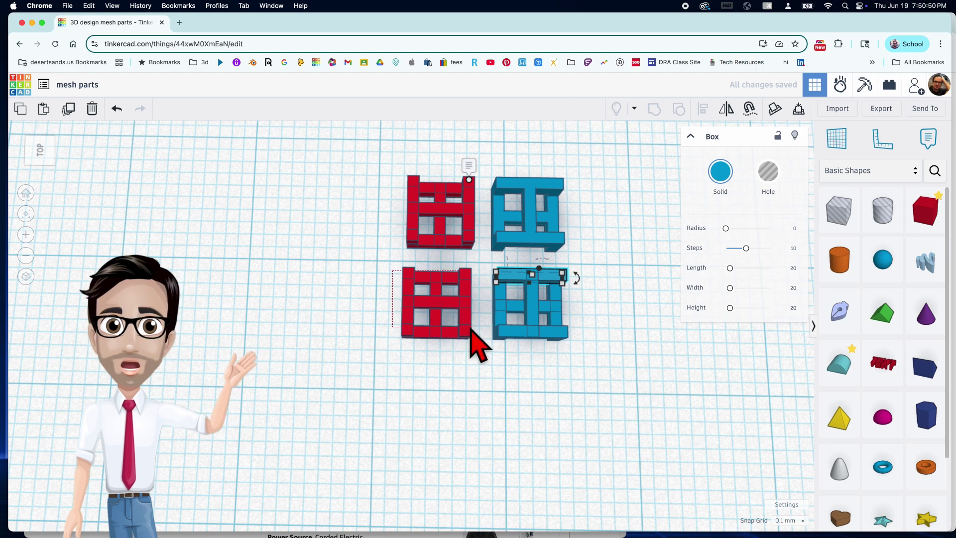
pyautogui.click(470, 330)
pyautogui.hotkey('ctrl', 'g')
# - Box-select the lower blue link's pieces and group them into one shape
pyautogui.moveTo(576, 276); pyautogui.dragTo(501, 333)
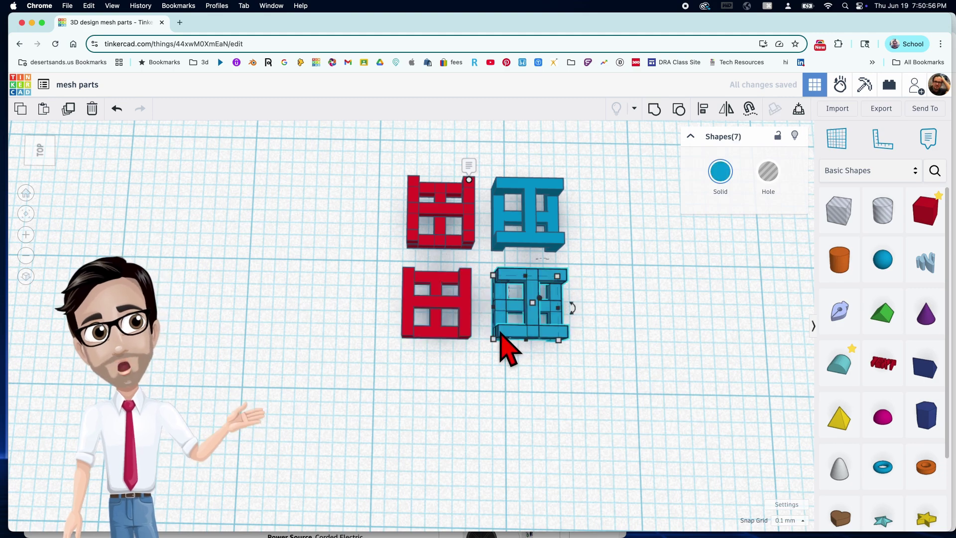
pyautogui.hotkey('ctrl', 'g')
pyautogui.moveTo(503, 346); pyautogui.dragTo(412, 241, button='right')
pyautogui.moveTo(383, 197); pyautogui.dragTo(786, 285)
pyautogui.moveTo(562, 376); pyautogui.dragTo(506, 356, button='right')
pyautogui.scroll(4, 511, 306)
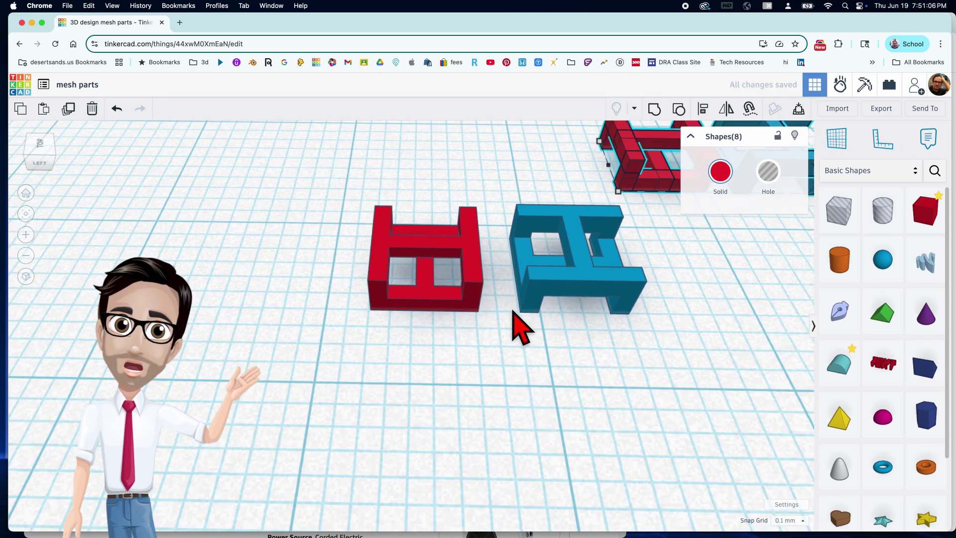
pyautogui.moveTo(506, 302); pyautogui.dragTo(634, 443, button='middle')
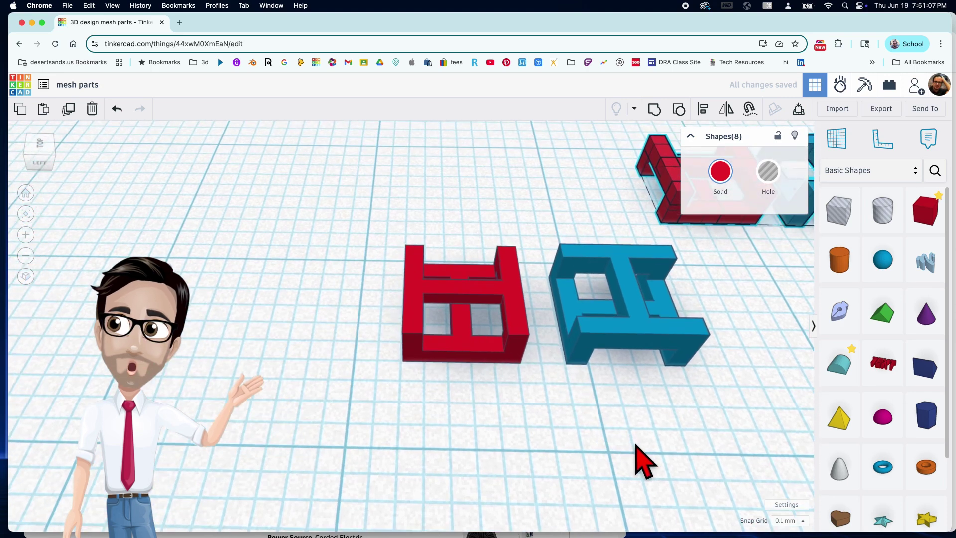
# - Set the snap grid to 0.25 mm
pyautogui.click(792, 521)
pyautogui.click(795, 439)
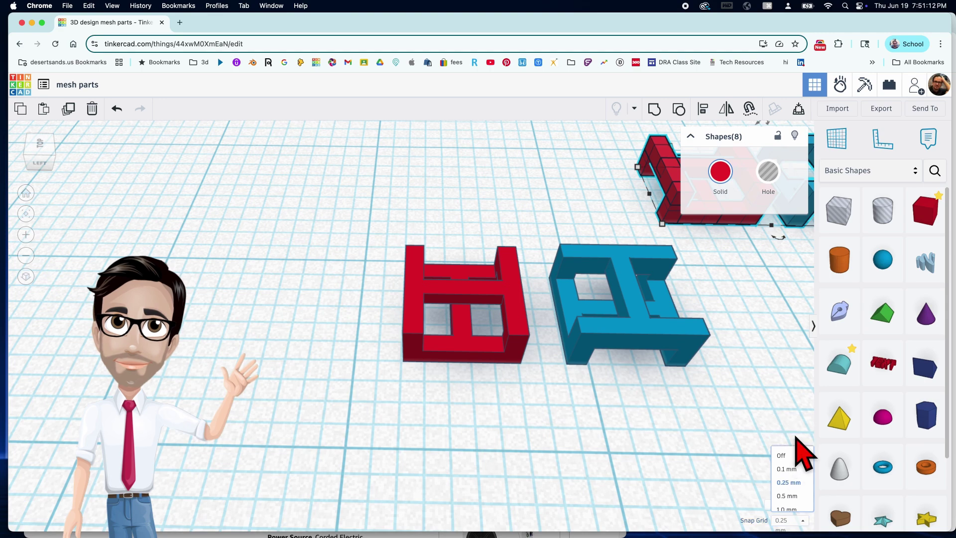
pyautogui.moveTo(589, 351); pyautogui.dragTo(571, 361, button='right')
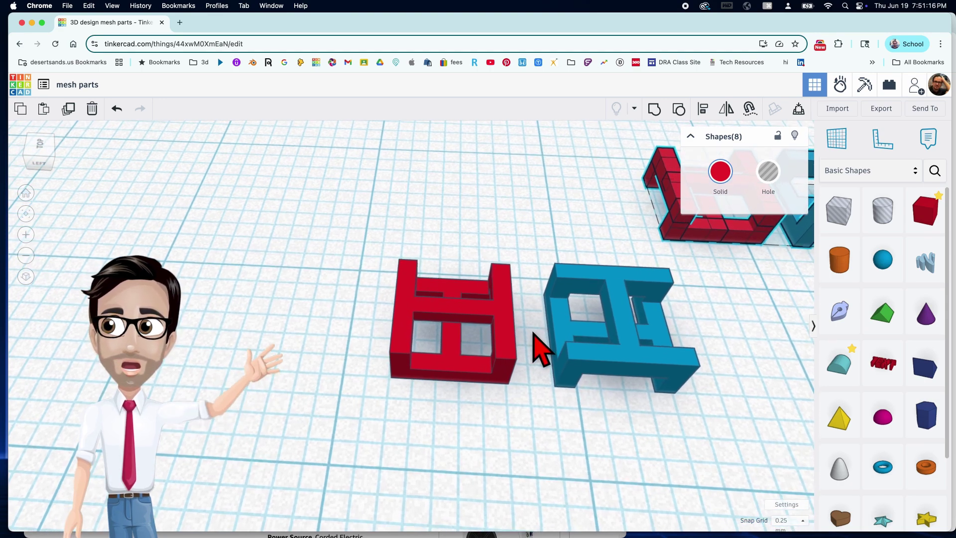
# - Drag the front blue link left until it sits hooked against the red link's right side
pyautogui.moveTo(611, 358); pyautogui.dragTo(519, 426)
pyautogui.moveTo(553, 379); pyautogui.dragTo(513, 416, button='right')
pyautogui.moveTo(508, 423); pyautogui.dragTo(550, 324)
pyautogui.moveTo(454, 356); pyautogui.dragTo(512, 409, button='right')
pyautogui.moveTo(511, 409); pyautogui.dragTo(497, 193, button='middle')
pyautogui.moveTo(498, 234); pyautogui.dragTo(529, 299, button='right')
pyautogui.scroll(-5, 529, 299)
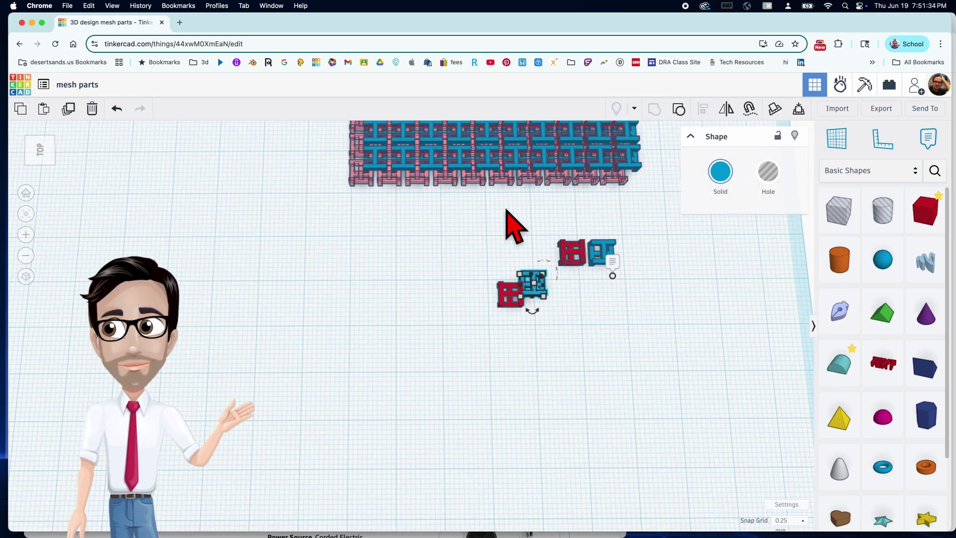
pyautogui.scroll(3, 506, 222)
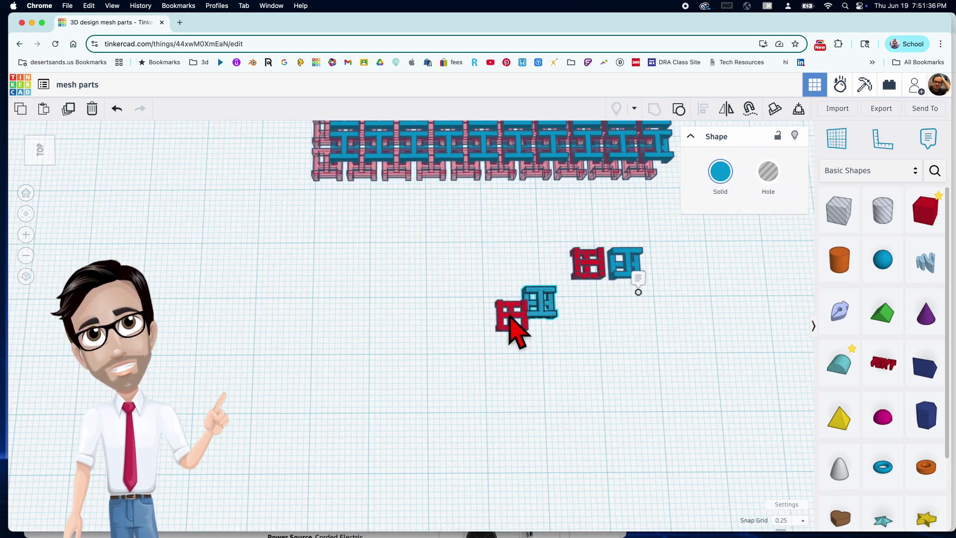
# - Rotate the front red link by -90°
pyautogui.click(509, 318)
pyautogui.moveTo(516, 345); pyautogui.dragTo(502, 345)
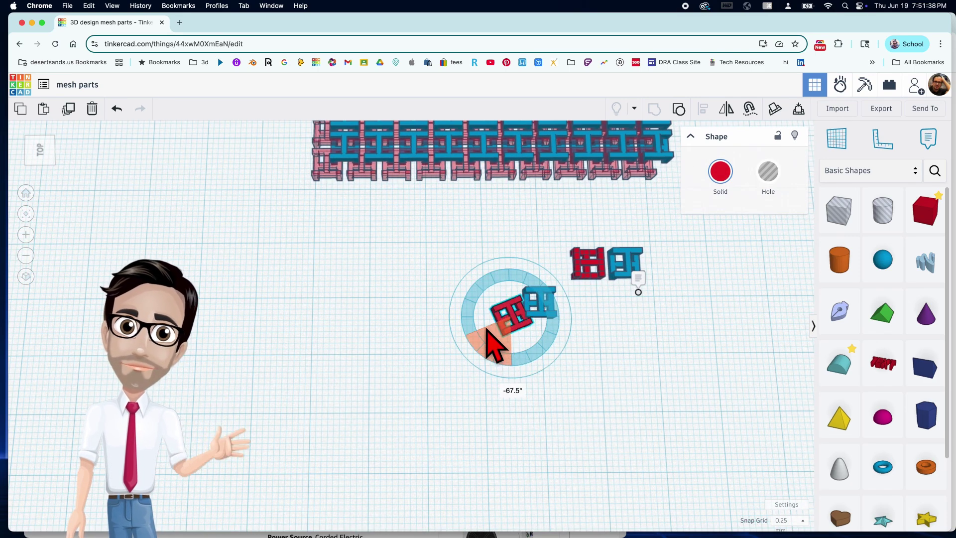
pyautogui.moveTo(482, 339); pyautogui.dragTo(471, 191)
pyautogui.scroll(2, 517, 331)
# - Move the blue link up beside the rotated red link
pyautogui.moveTo(559, 309); pyautogui.dragTo(516, 183)
pyautogui.scroll(3, 523, 199)
pyautogui.moveTo(533, 220); pyautogui.dragTo(371, 271, button='right')
pyautogui.scroll(-5, 370, 260)
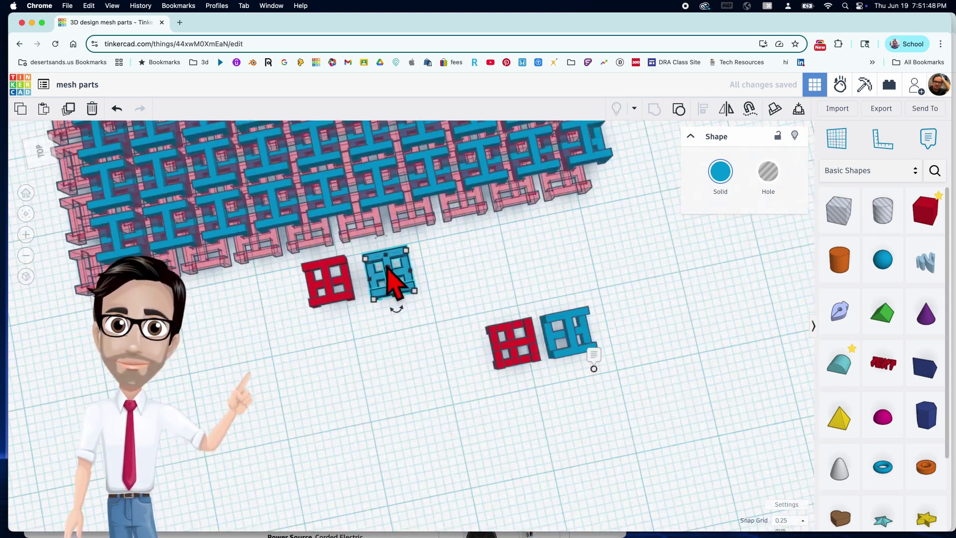
pyautogui.moveTo(389, 268); pyautogui.dragTo(489, 293, button='middle')
pyautogui.moveTo(451, 296); pyautogui.dragTo(472, 298, button='right')
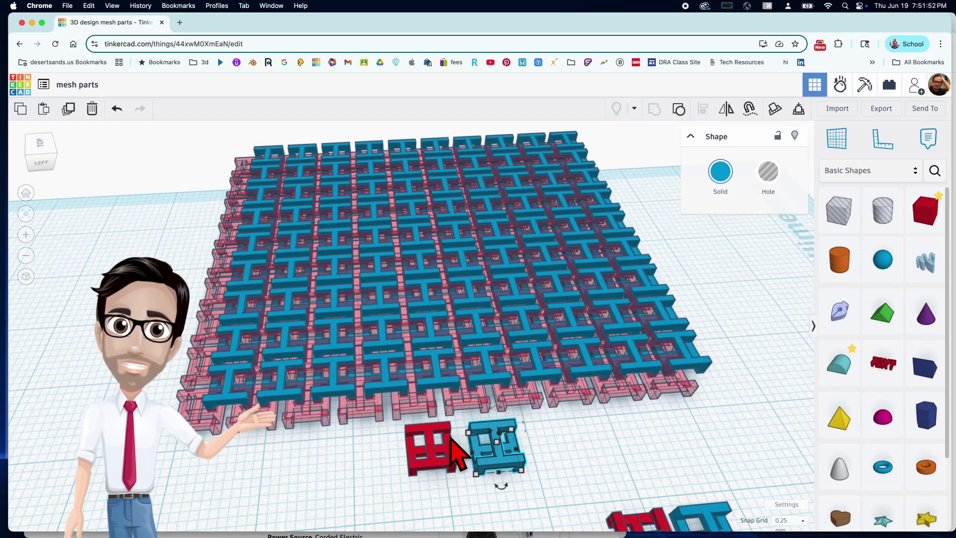
# - Move the loose red link inside the mesh down and to the right
pyautogui.moveTo(456, 451); pyautogui.dragTo(427, 417, button='right')
pyautogui.click(418, 404)
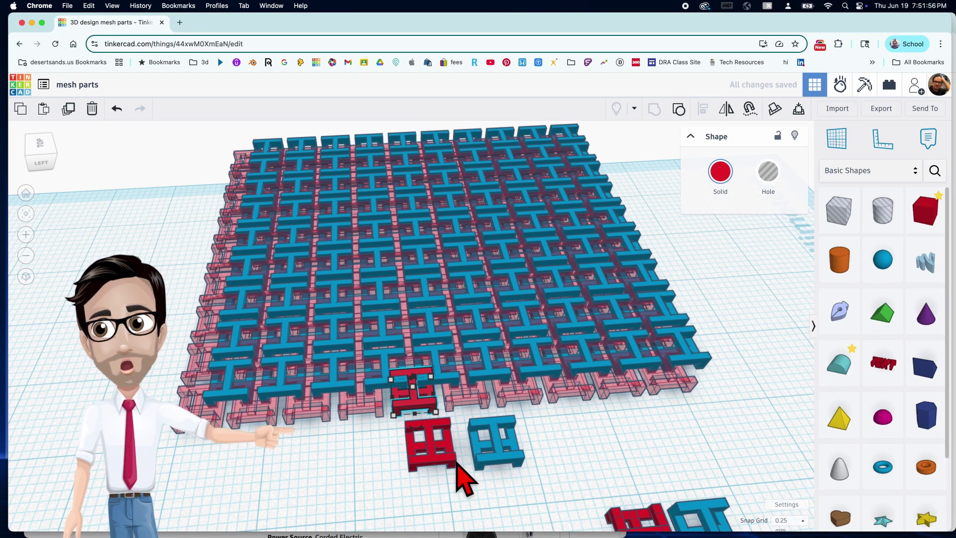
pyautogui.moveTo(465, 481); pyautogui.dragTo(478, 456, button='right')
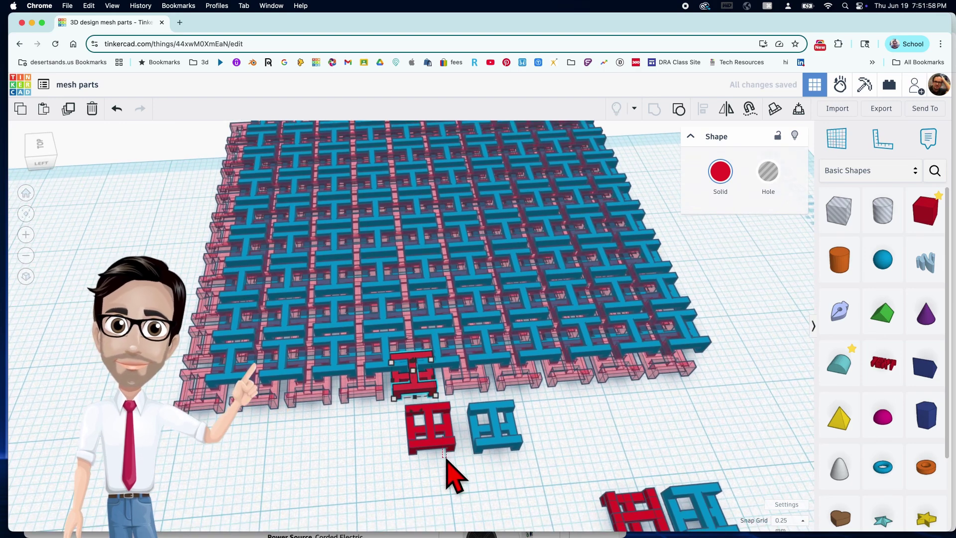
pyautogui.moveTo(438, 445); pyautogui.dragTo(448, 478)
# - Slide the blue link left onto the red link, shifted -2.75 and -0.50
pyautogui.moveTo(451, 481); pyautogui.dragTo(521, 208, button='middle')
pyautogui.scroll(2, 495, 312)
pyautogui.scroll(5, 503, 329)
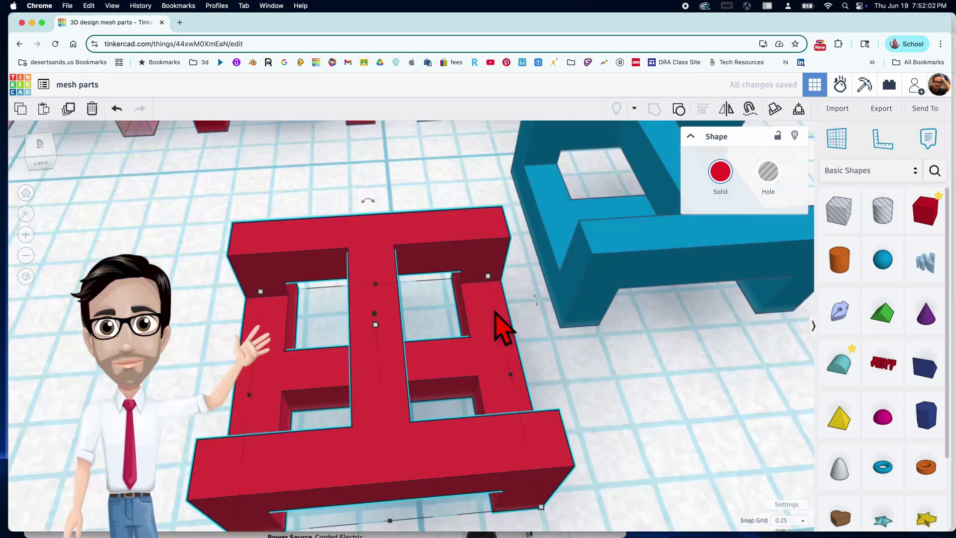
pyautogui.moveTo(608, 289); pyautogui.dragTo(475, 314)
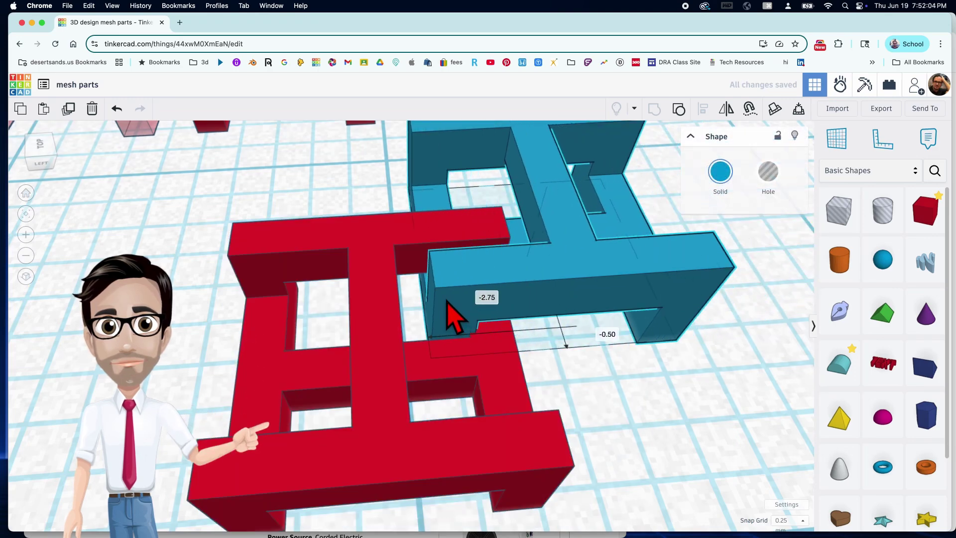
# - Orbit and zoom around the overlapping red and blue links, then start the Workplane tool
pyautogui.moveTo(434, 300); pyautogui.dragTo(468, 324, button='right')
pyautogui.scroll(-3, 455, 346)
pyautogui.moveTo(454, 348); pyautogui.dragTo(557, 332, button='middle')
pyautogui.moveTo(557, 333); pyautogui.dragTo(571, 370, button='right')
pyautogui.scroll(-4, 571, 369)
pyautogui.scroll(-4, 571, 370)
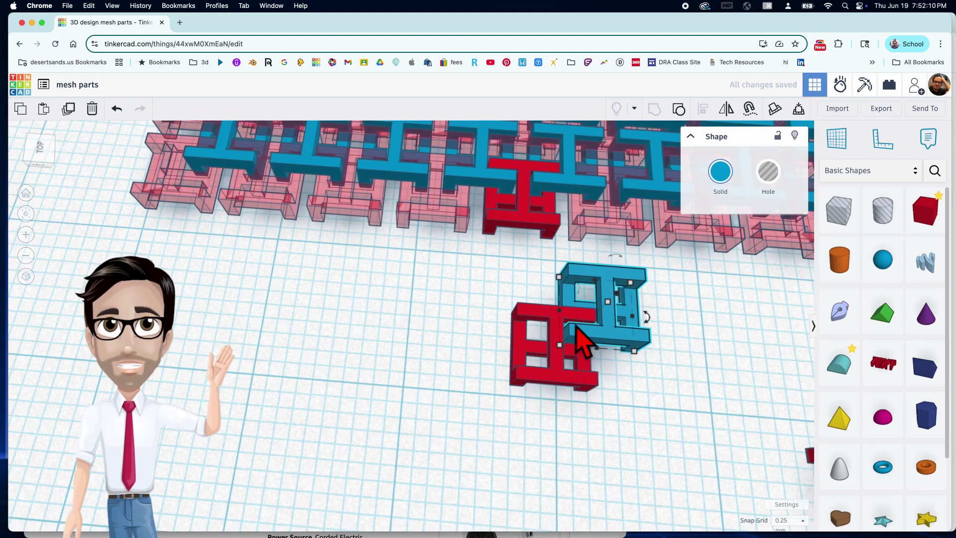
pyautogui.scroll(3, 503, 212)
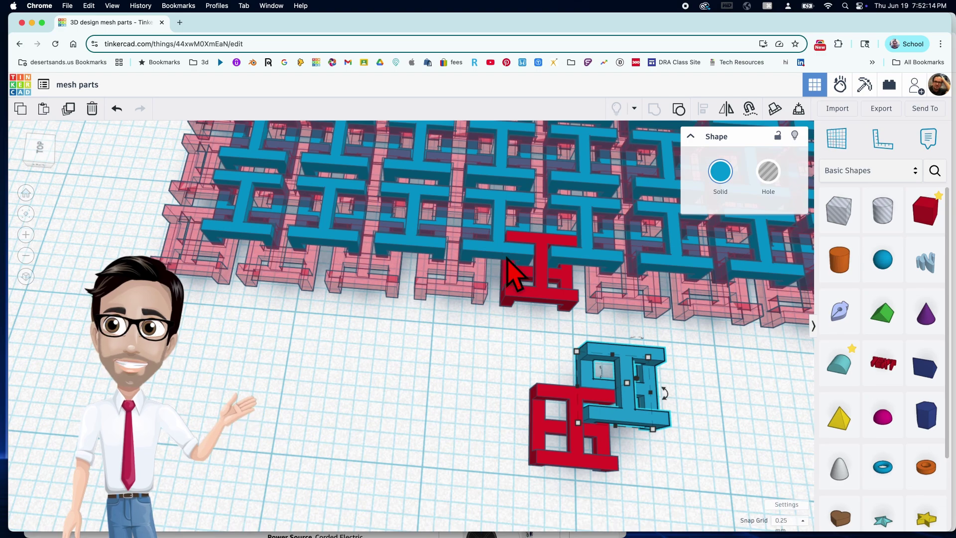
pyautogui.moveTo(561, 329); pyautogui.dragTo(488, 324, button='right')
pyautogui.scroll(5, 486, 318)
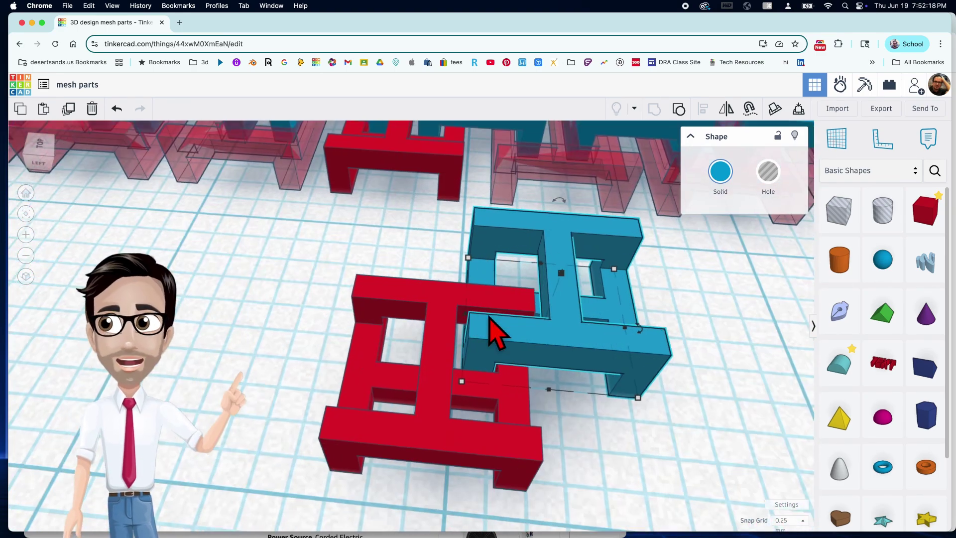
pyautogui.moveTo(450, 331); pyautogui.dragTo(544, 348, button='right')
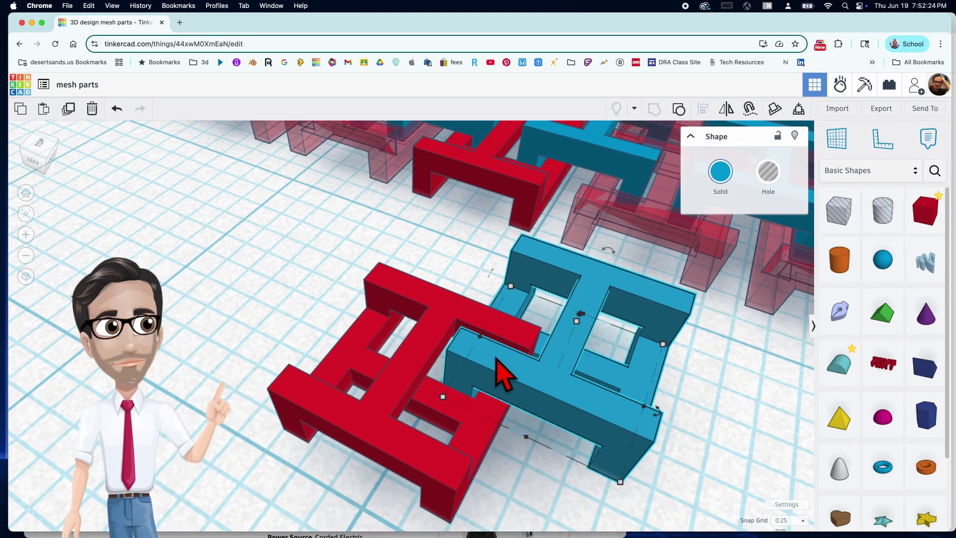
pyautogui.scroll(3, 445, 371)
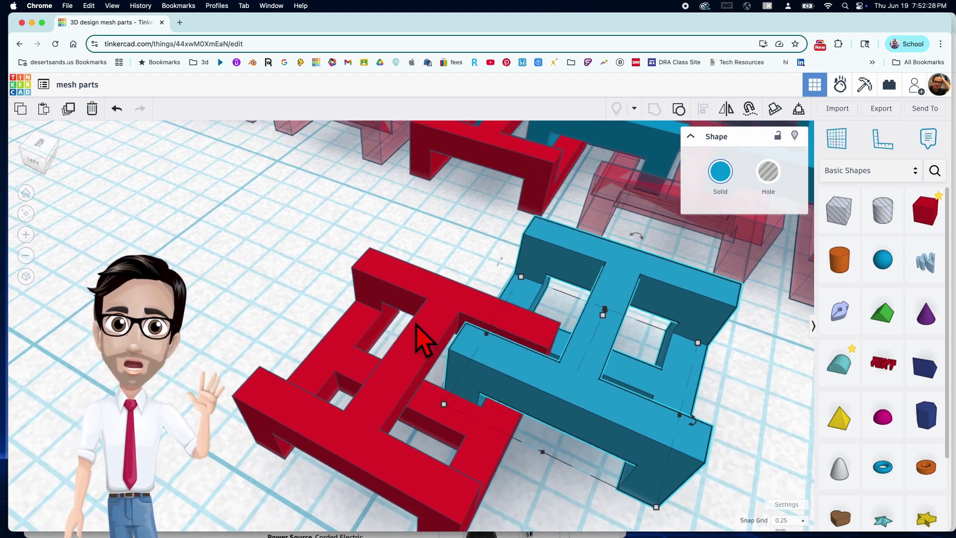
pyautogui.press('w')
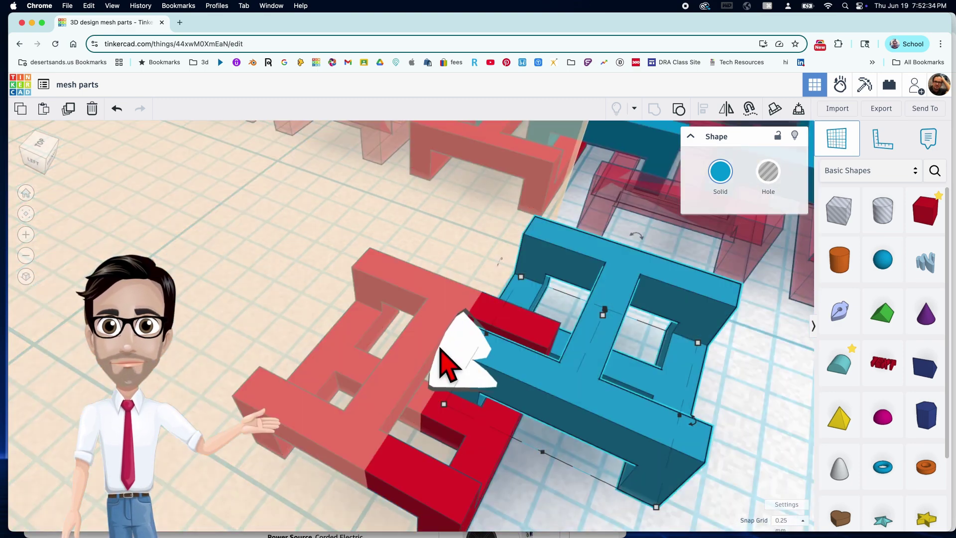
# - Put a workplane on the red link's side, nudge the blue link left, then reset to floor
pyautogui.click(440, 348)
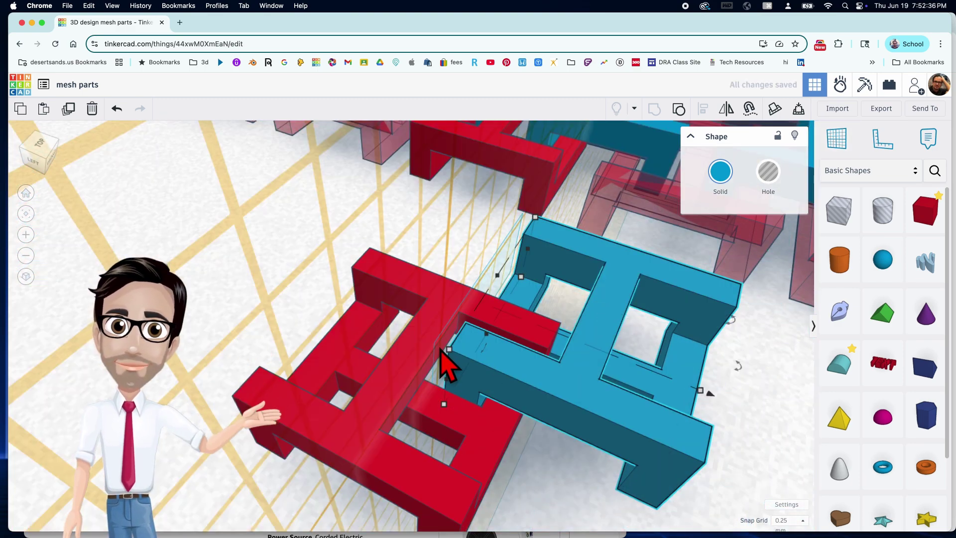
pyautogui.press('Left')
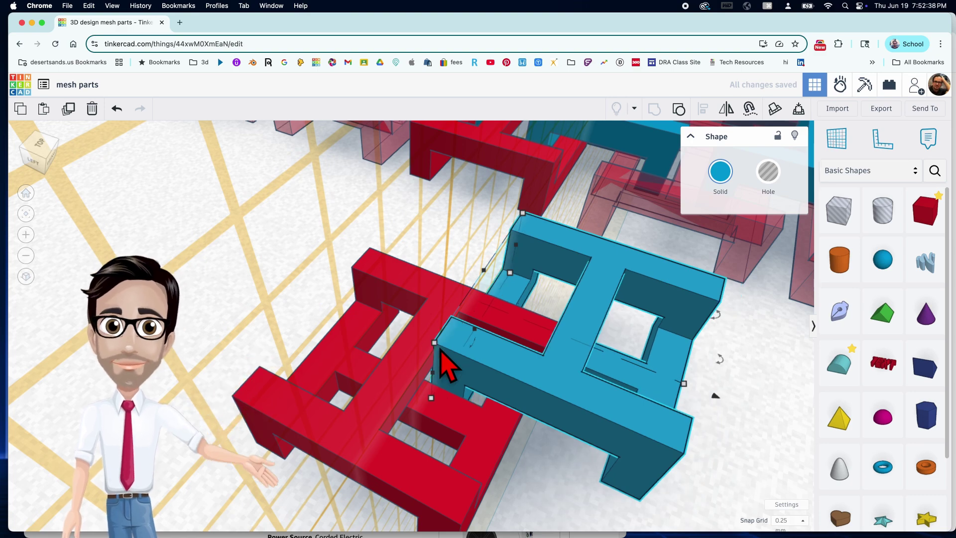
pyautogui.press('w')
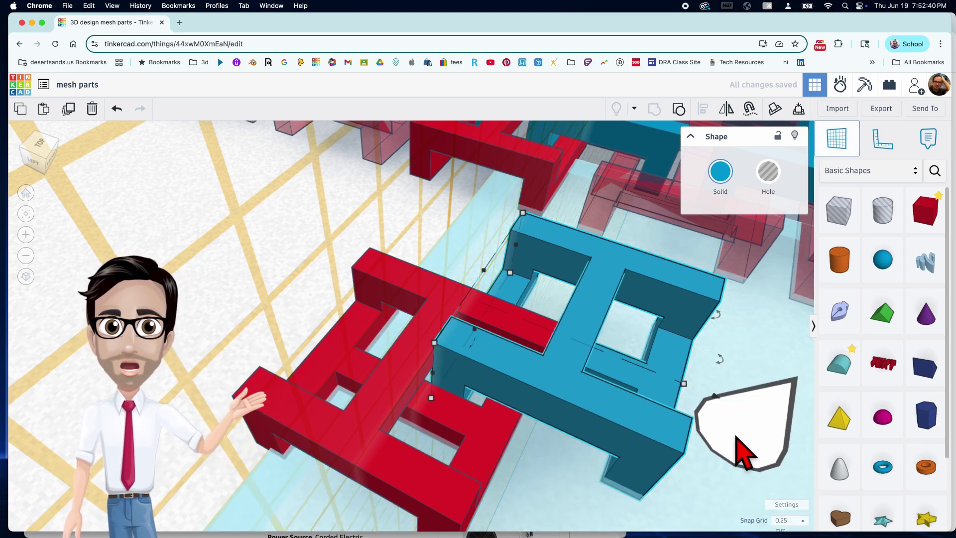
pyautogui.click(738, 435)
pyautogui.moveTo(727, 432); pyautogui.dragTo(498, 442, button='right')
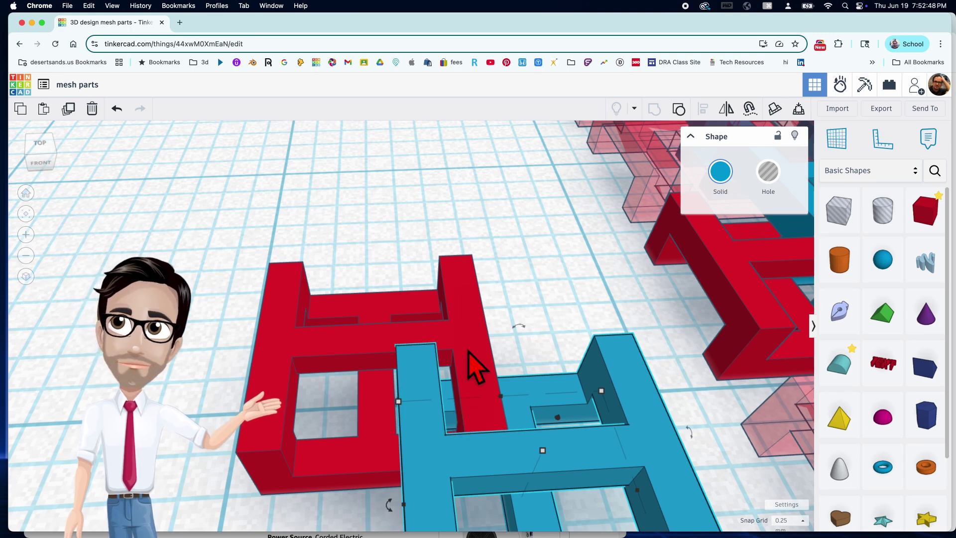
# - Place a workplane on the blue link's face, drop the link with D, then undo
pyautogui.press('w')
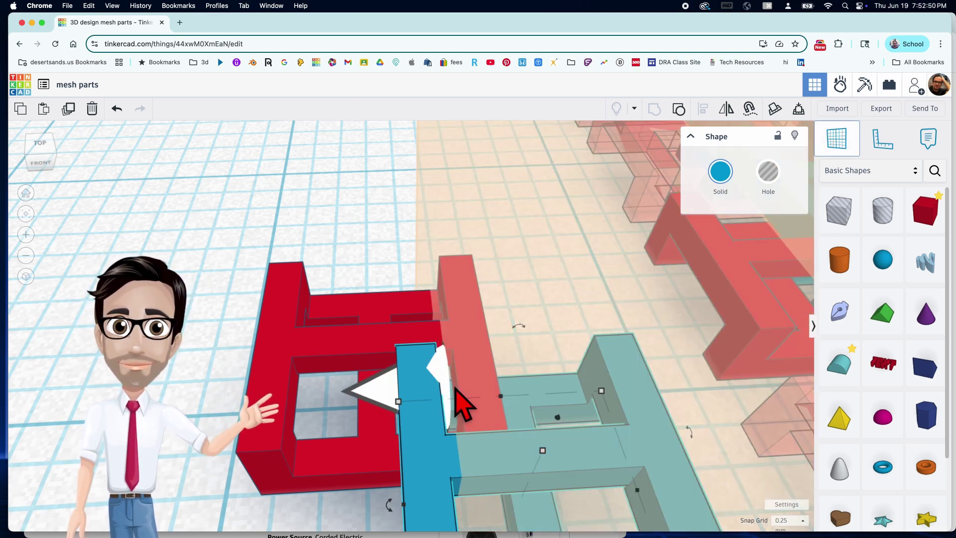
pyautogui.click(463, 404)
pyautogui.press('d')
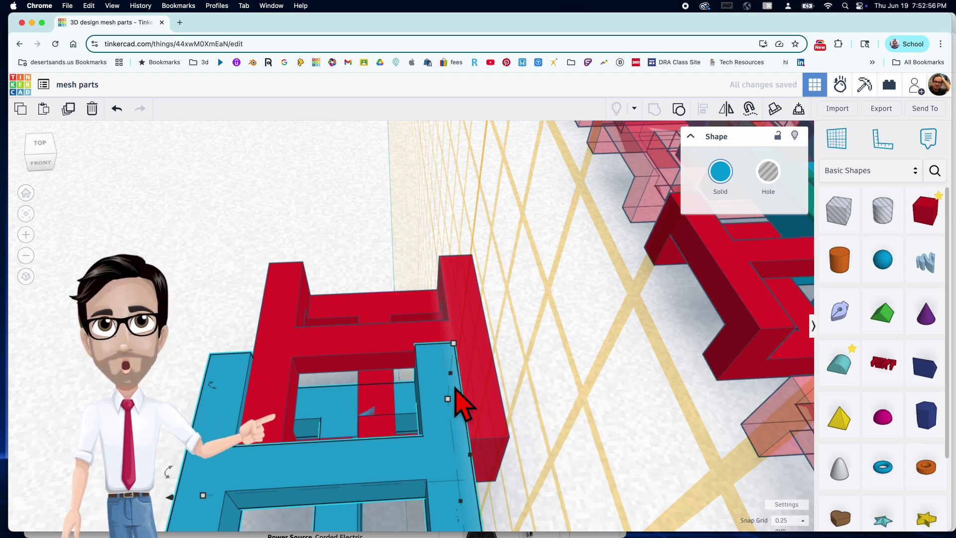
pyautogui.press('super+z')
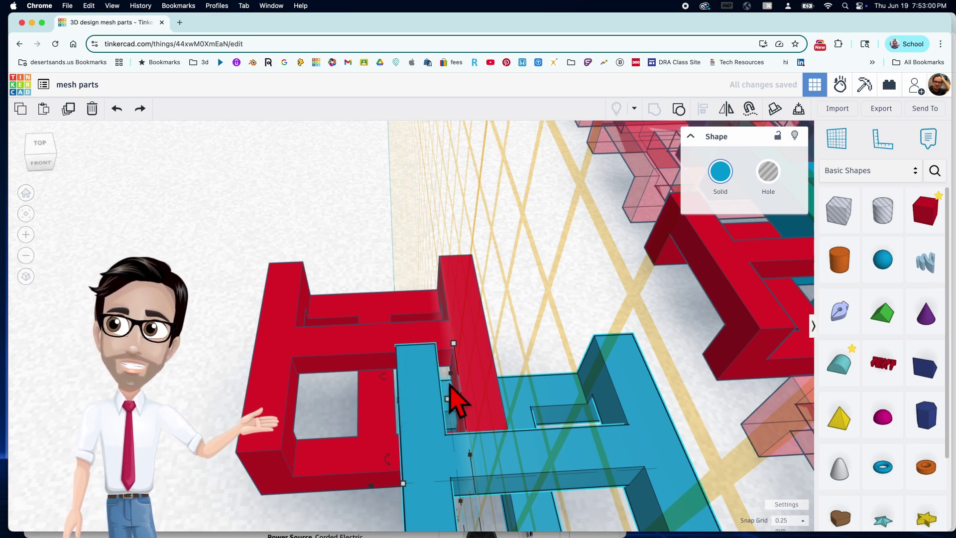
# - Nudge the blue link back and forward, then set a workplane on the red link's side
pyautogui.moveTo(399, 407)
pyautogui.mouseDown(button='right')
pyautogui.moveTo(391, 405)
pyautogui.moveTo(409, 413)
pyautogui.mouseUp(button='right')
pyautogui.press('Up')
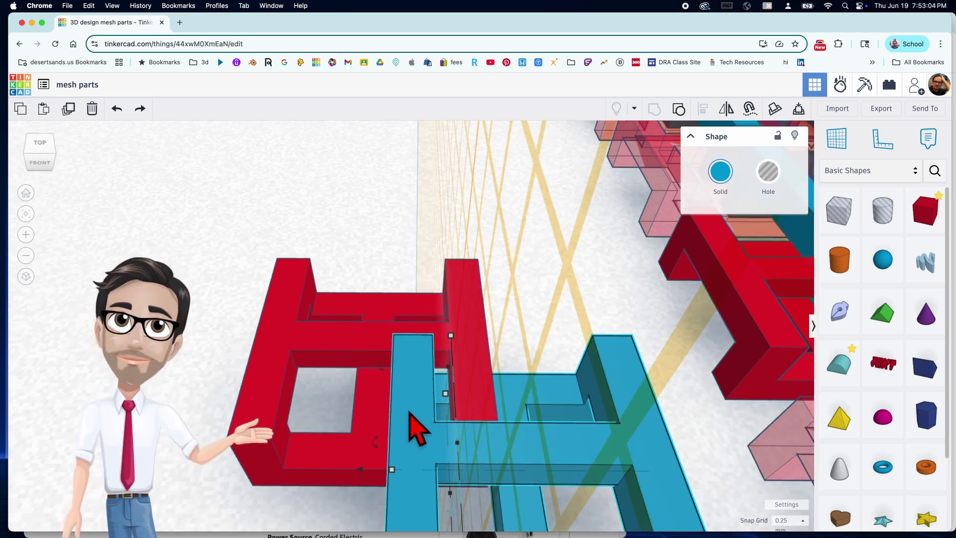
pyautogui.press('Down')
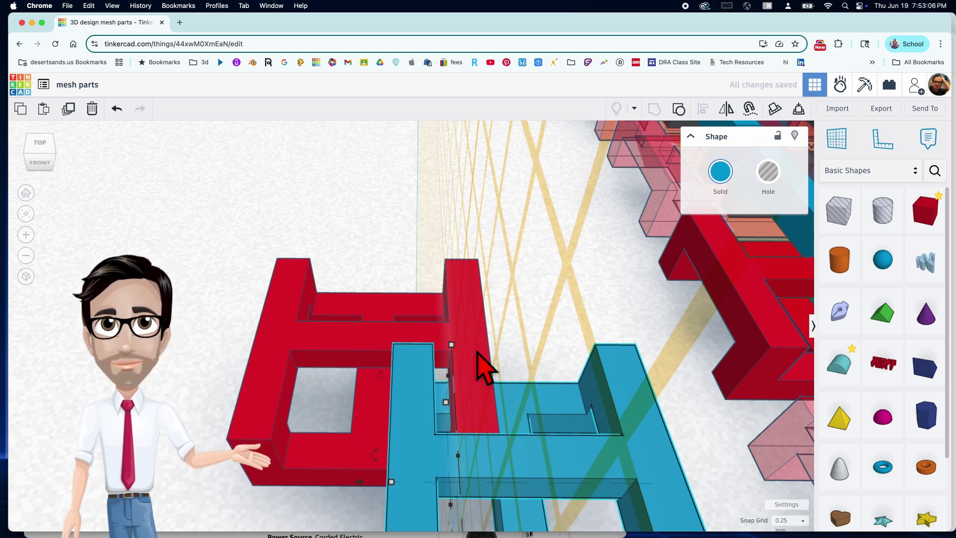
pyautogui.press('w')
pyautogui.click(519, 295)
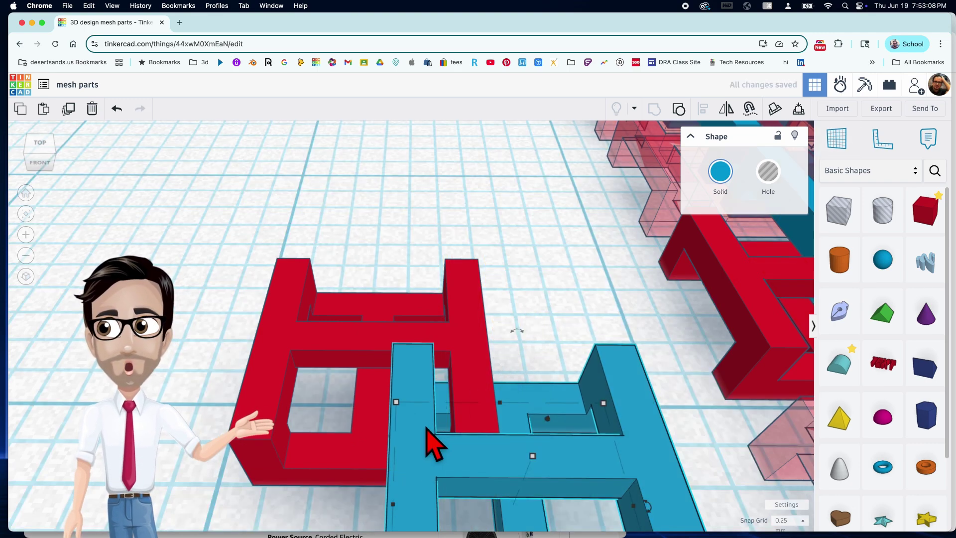
pyautogui.moveTo(427, 429); pyautogui.dragTo(394, 390, button='right')
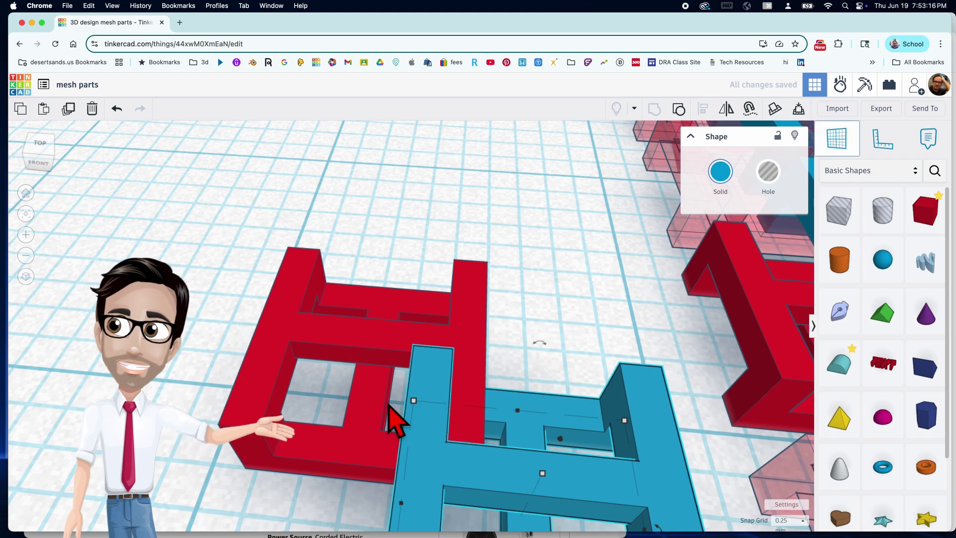
pyautogui.press('w')
pyautogui.click(389, 406)
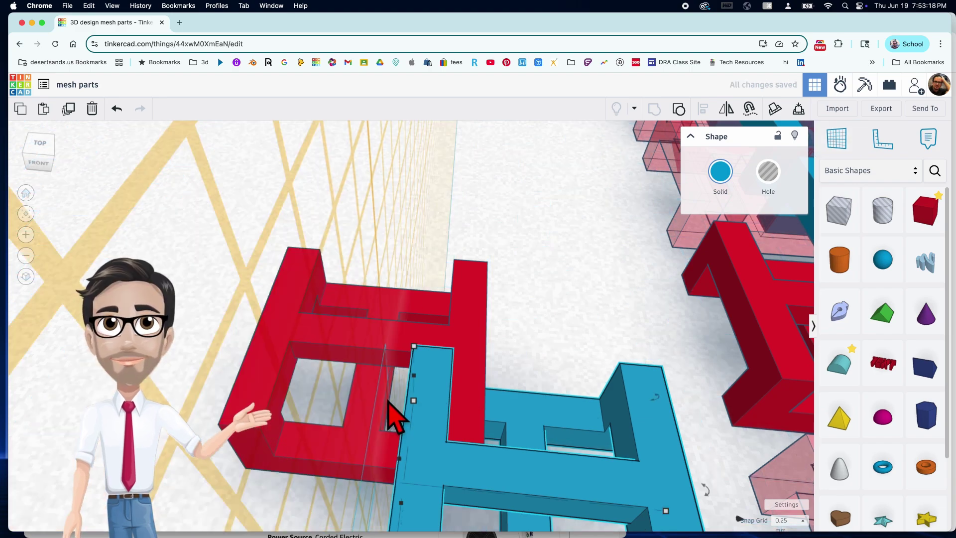
# - Return the workplane to the ground
pyautogui.moveTo(390, 416); pyautogui.dragTo(611, 475, button='right')
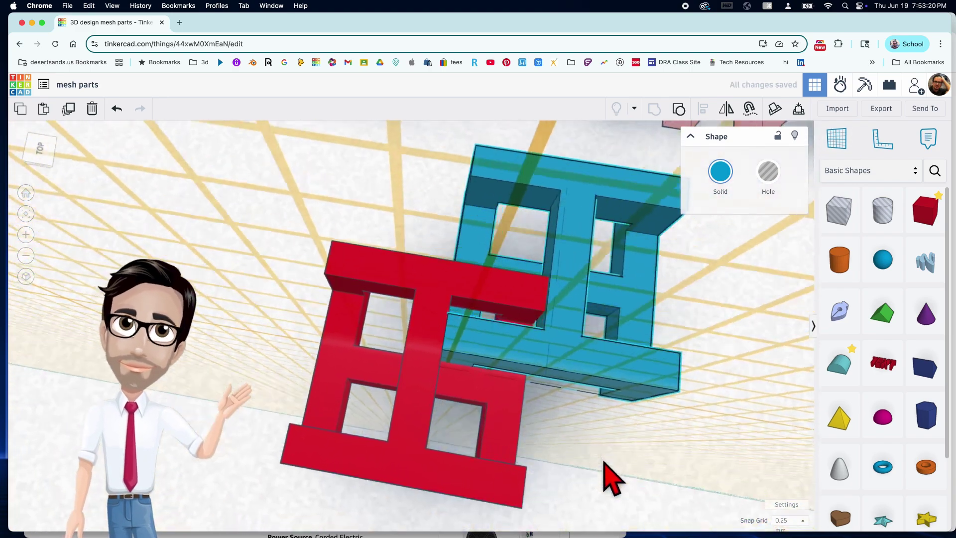
pyautogui.press('w')
pyautogui.click(632, 460)
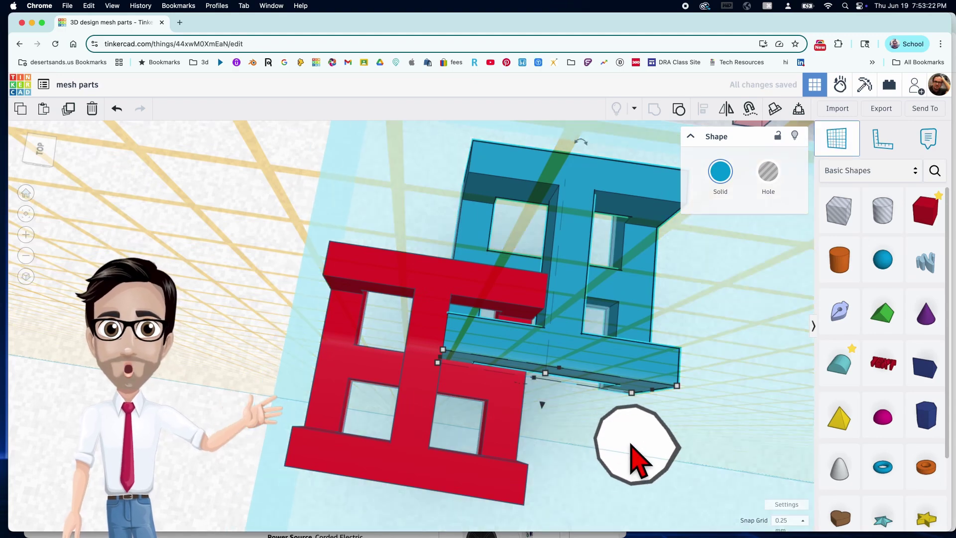
pyautogui.moveTo(641, 429); pyautogui.dragTo(600, 421, button='middle')
pyautogui.moveTo(603, 274); pyautogui.dragTo(607, 416, button='middle')
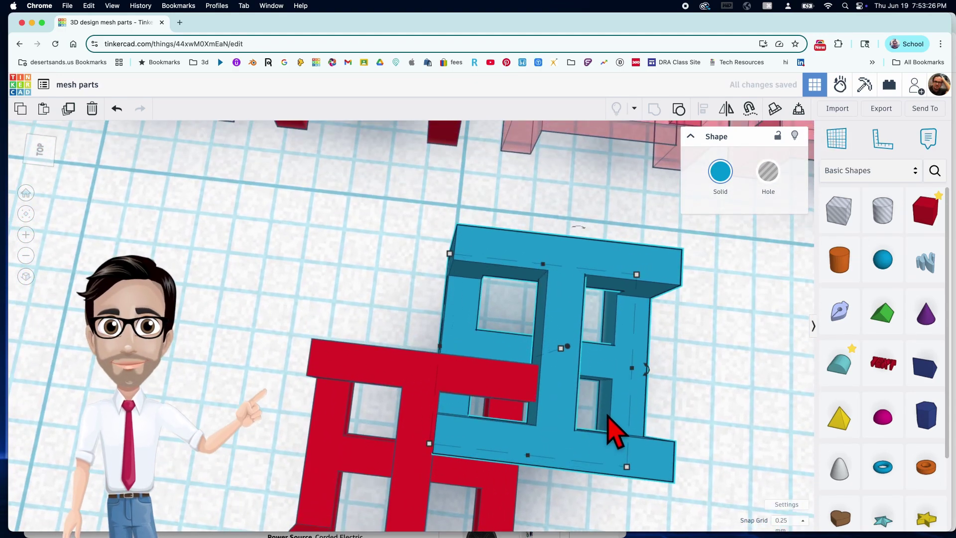
pyautogui.moveTo(544, 453); pyautogui.dragTo(527, 314, button='right')
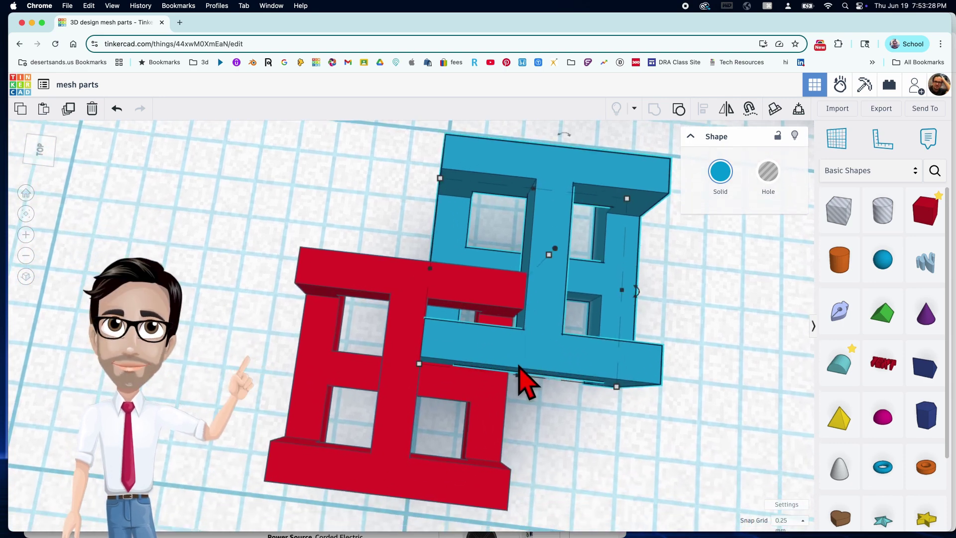
pyautogui.moveTo(485, 362)
pyautogui.mouseDown(button='right')
pyautogui.moveTo(510, 361)
pyautogui.moveTo(488, 358)
pyautogui.mouseUp(button='right')
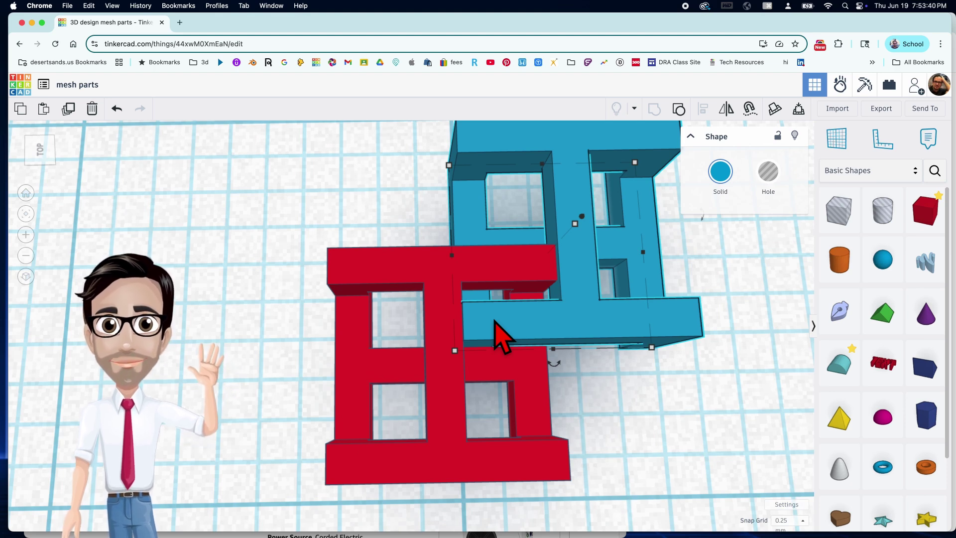
# - Nudge the blue link back and right so its lower bar crosses the red link's opening
pyautogui.press('Up')
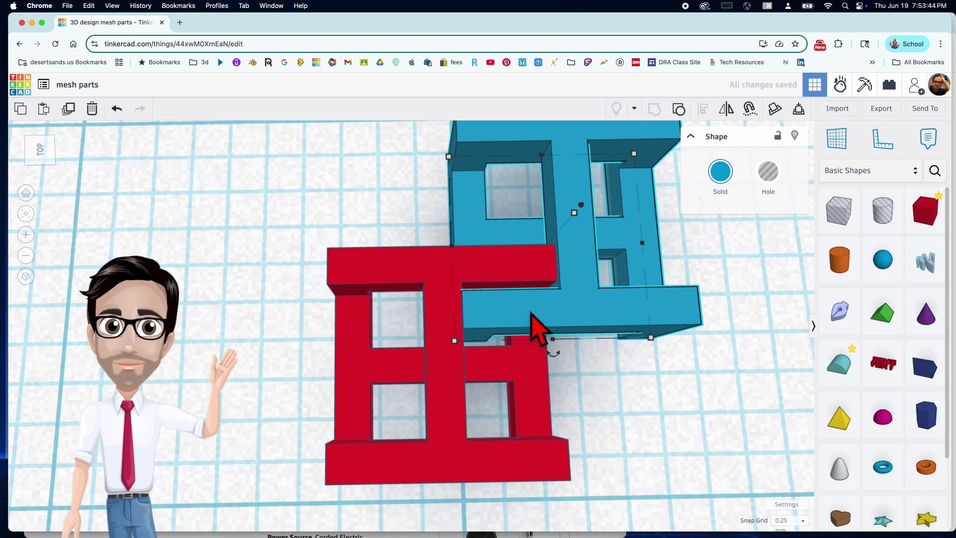
pyautogui.press('Right')
pyautogui.scroll(5, 516, 320)
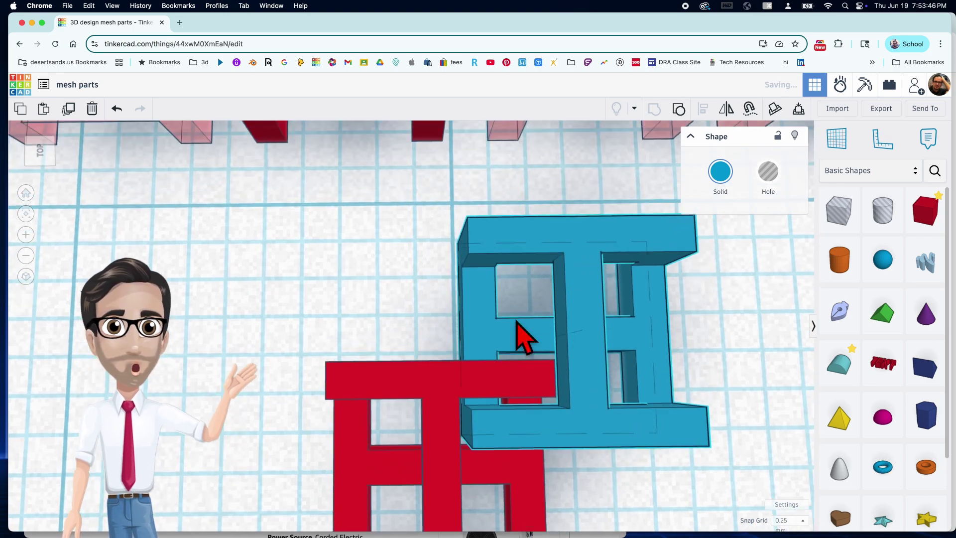
pyautogui.scroll(-3, 513, 319)
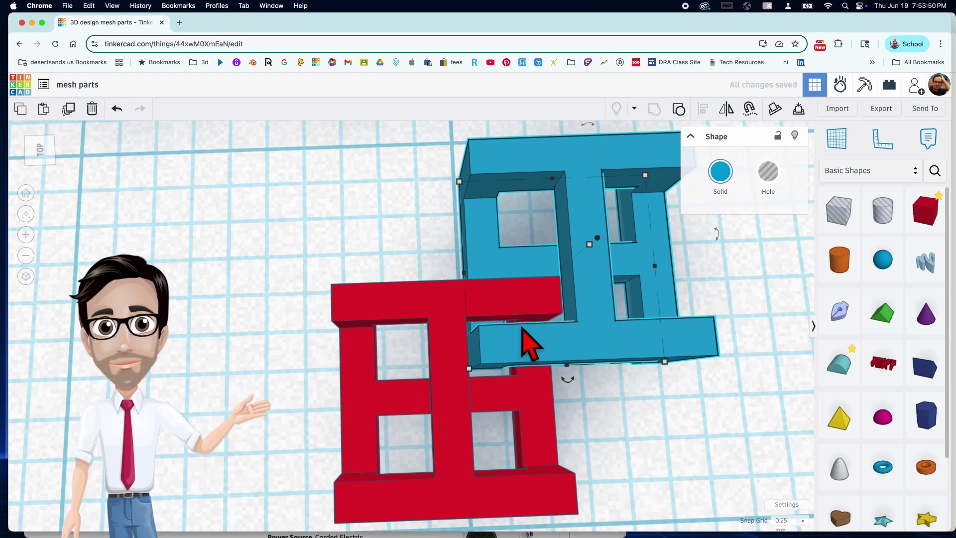
pyautogui.moveTo(484, 347); pyautogui.dragTo(530, 365, button='middle')
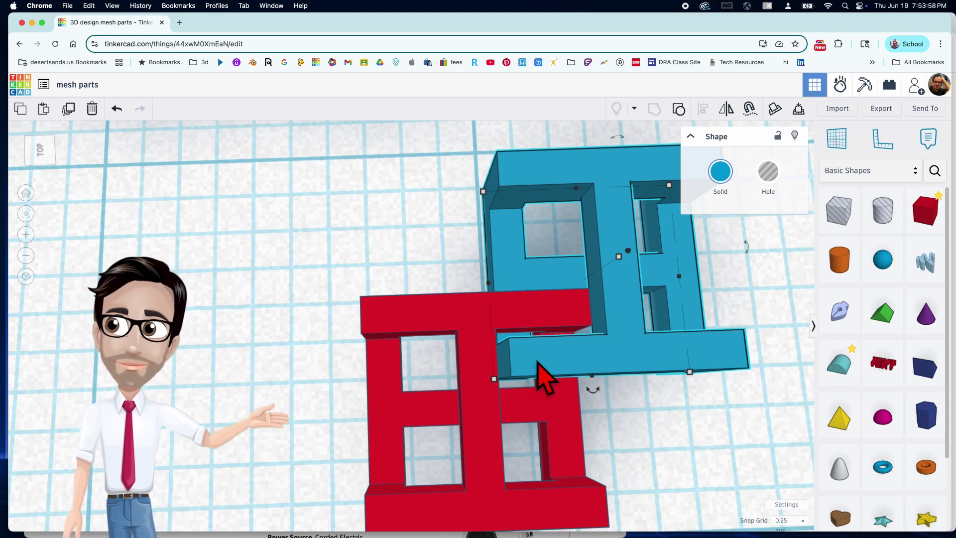
# - Duplicate the blue link in place and shift the copy left
pyautogui.scroll(-3, 537, 361)
pyautogui.moveTo(537, 362); pyautogui.dragTo(515, 317, button='middle')
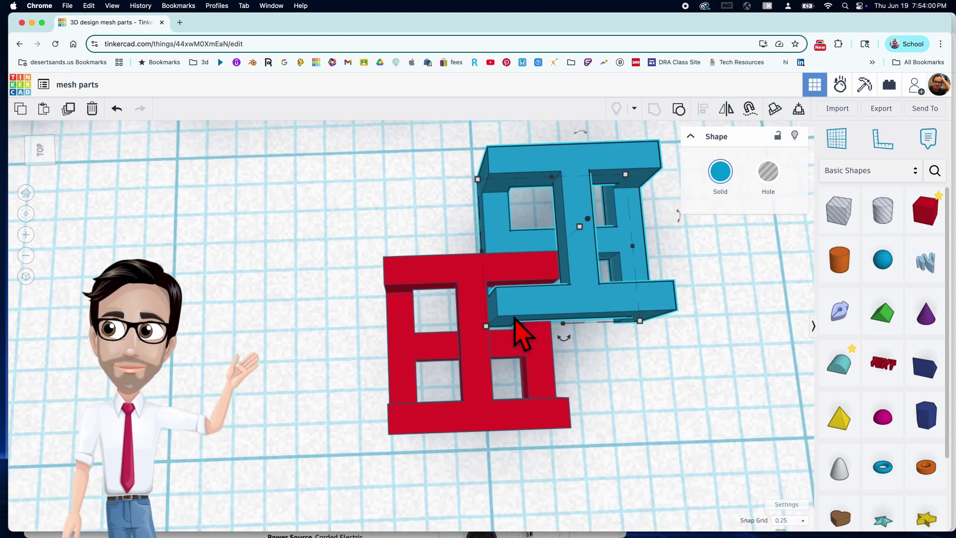
pyautogui.moveTo(519, 297)
pyautogui.mouseDown(button='right')
pyautogui.moveTo(512, 291)
pyautogui.moveTo(530, 298)
pyautogui.mouseUp(button='right')
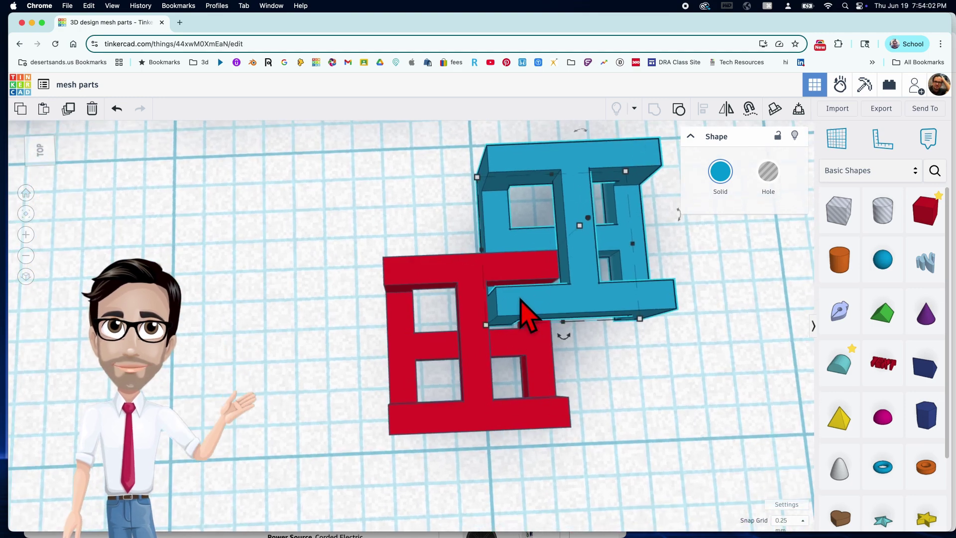
pyautogui.scroll(1, 520, 299)
pyautogui.scroll(1, 520, 298)
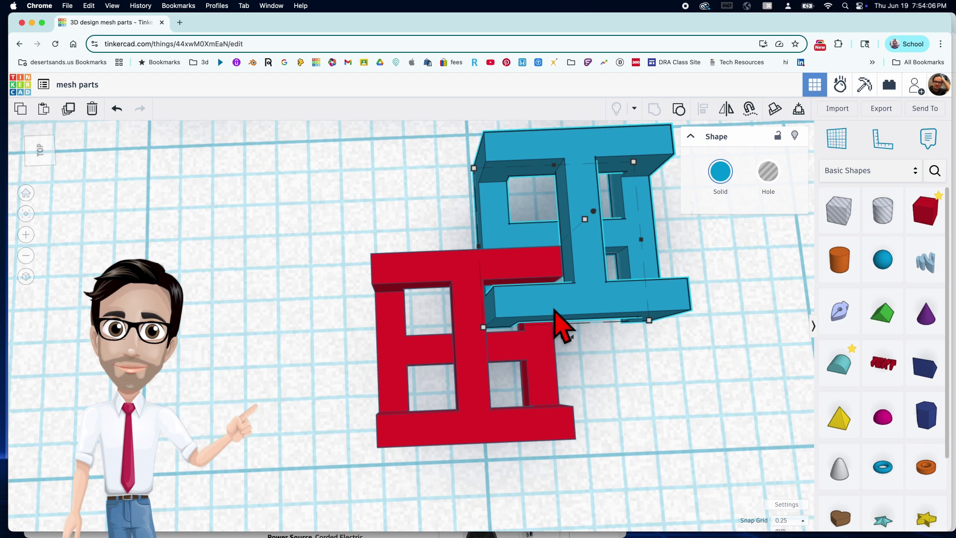
pyautogui.press('super+d')
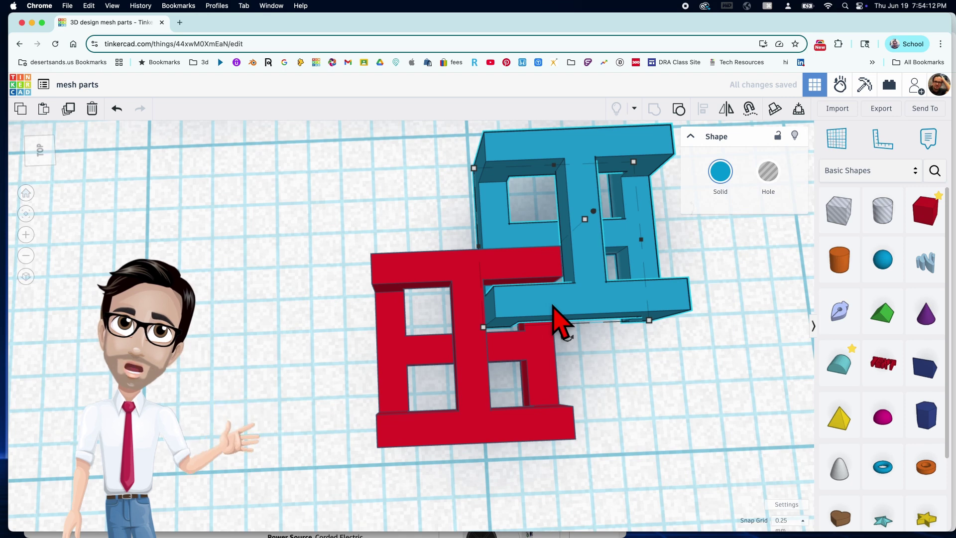
pyautogui.hotkey('shift', 'Left')
pyautogui.hotkey('shift', 'Left')
pyautogui.hotkey('shift', 'Left')
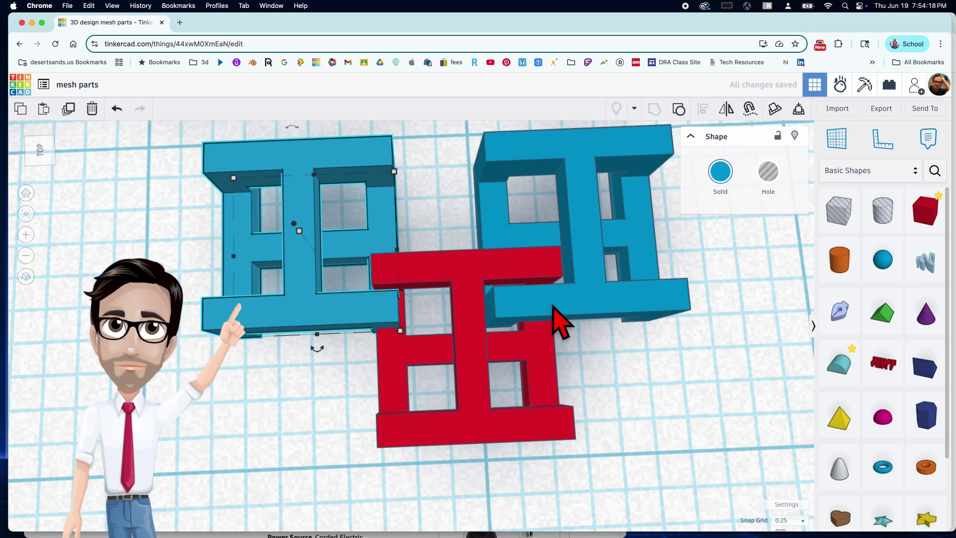
# - Nudge the blue copy right so it sits beside the first blue link, both through the red link
pyautogui.hotkey('shift', 'Right')
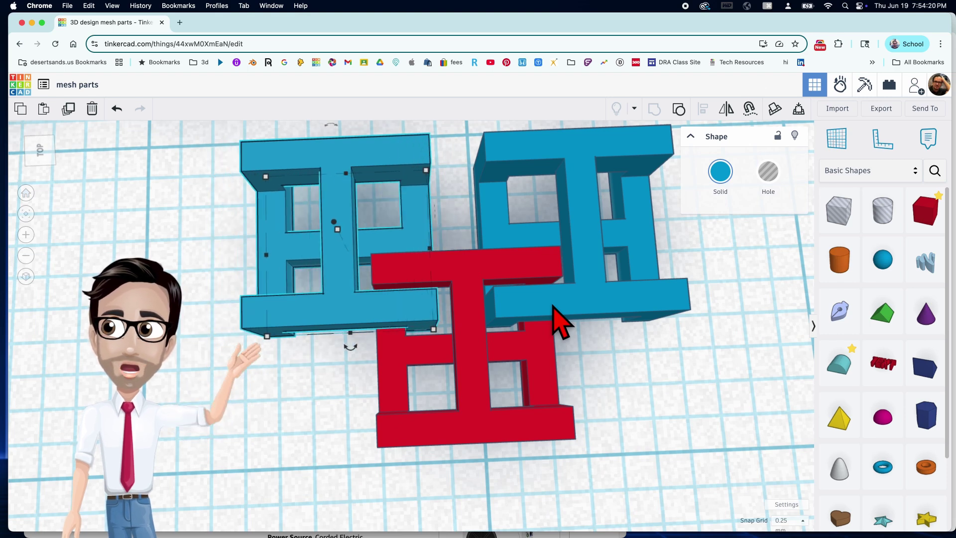
pyautogui.press('Right')
pyautogui.press('Right')
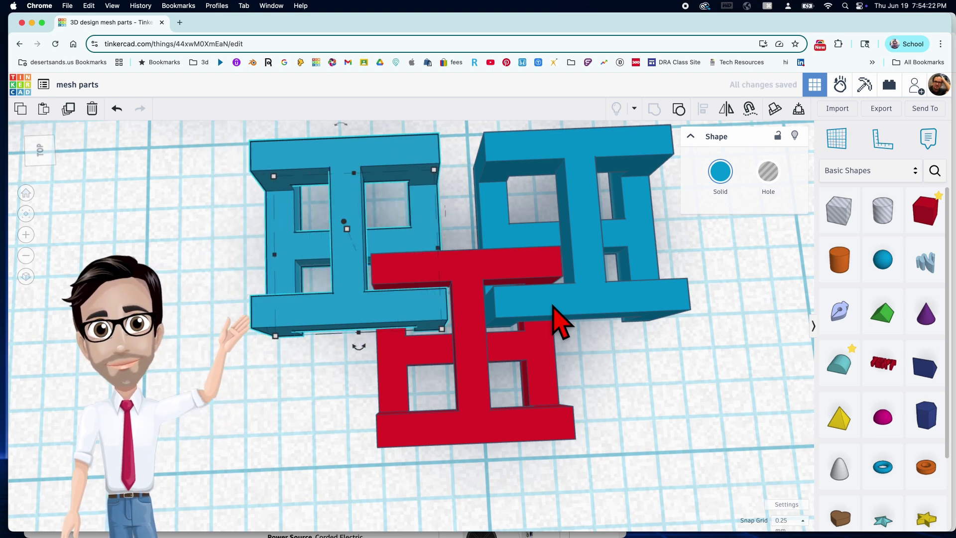
pyautogui.moveTo(485, 334); pyautogui.dragTo(457, 311, button='right')
pyautogui.moveTo(445, 328); pyautogui.dragTo(669, 480, button='middle')
pyautogui.scroll(-10, 451, 322)
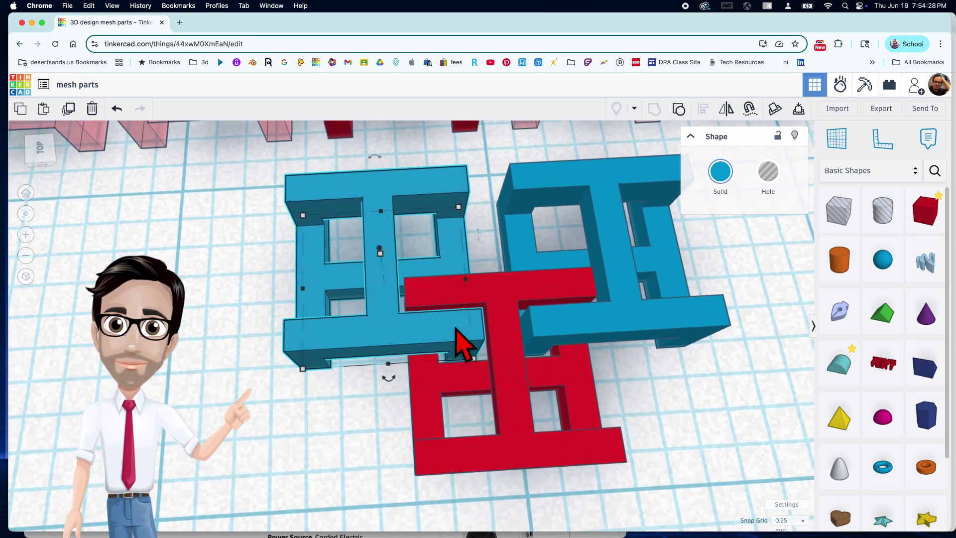
pyautogui.scroll(8, 436, 329)
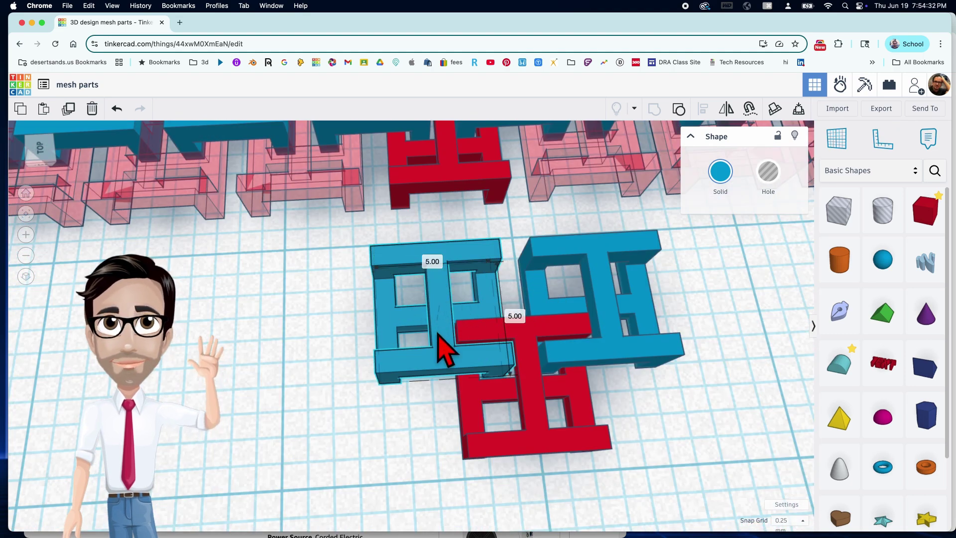
pyautogui.moveTo(436, 328); pyautogui.dragTo(674, 346, button='middle')
pyautogui.scroll(-2, 553, 371)
pyautogui.moveTo(552, 371); pyautogui.dragTo(604, 370, button='right')
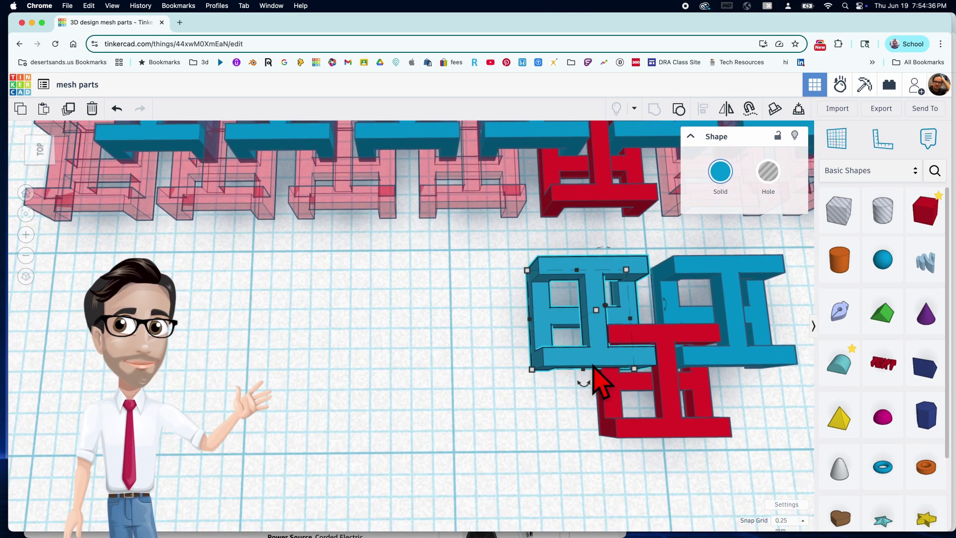
pyautogui.scroll(-5, 594, 371)
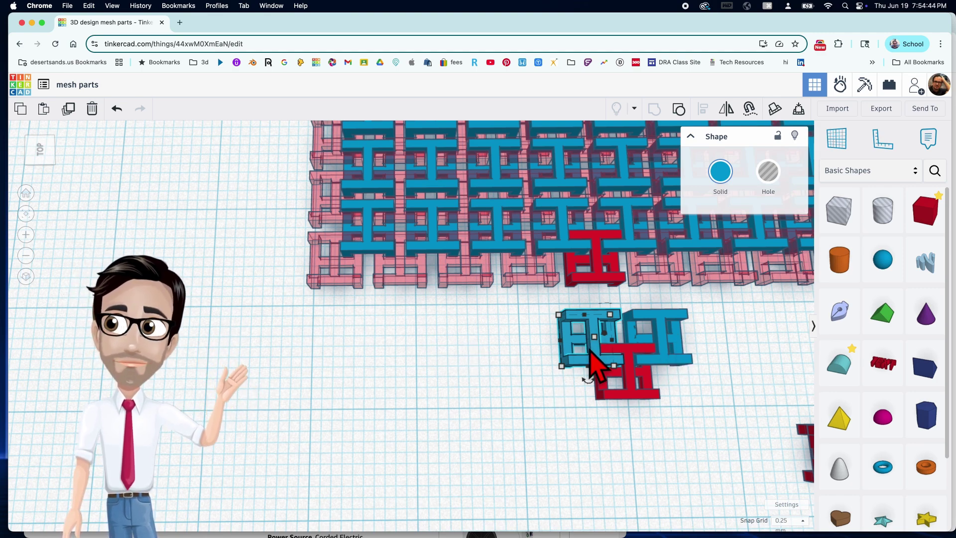
# - Duplicate the blue link four more times to extend the row leftward
pyautogui.press('super+d')
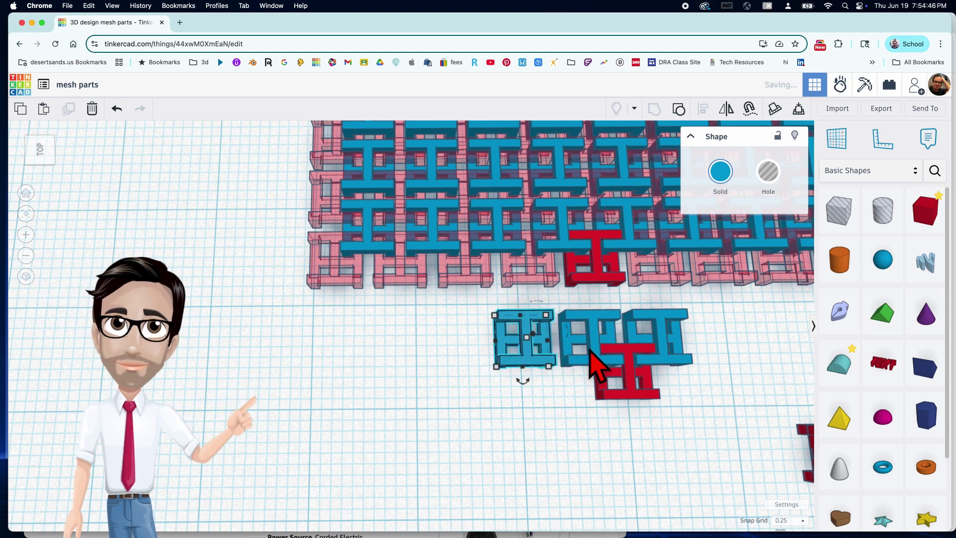
pyautogui.press('super+d')
pyautogui.press('super+d')
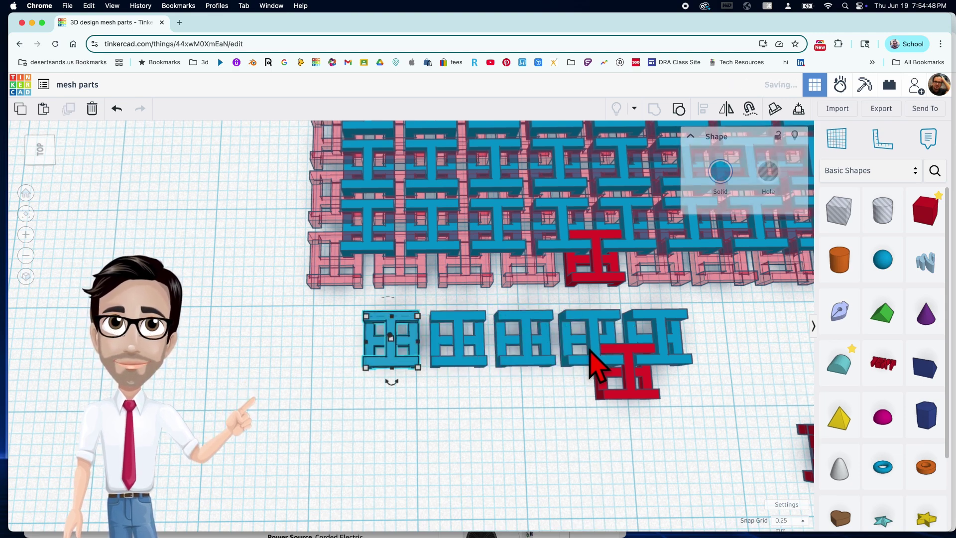
pyautogui.press('super+d')
pyautogui.press('super+d')
pyautogui.press('super+d')
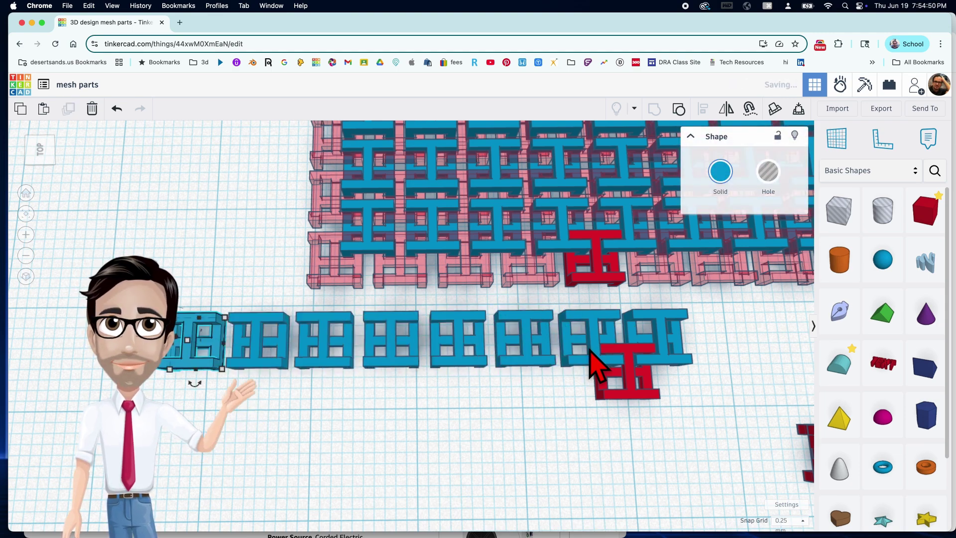
pyautogui.press('super+d')
pyautogui.scroll(-3, 589, 351)
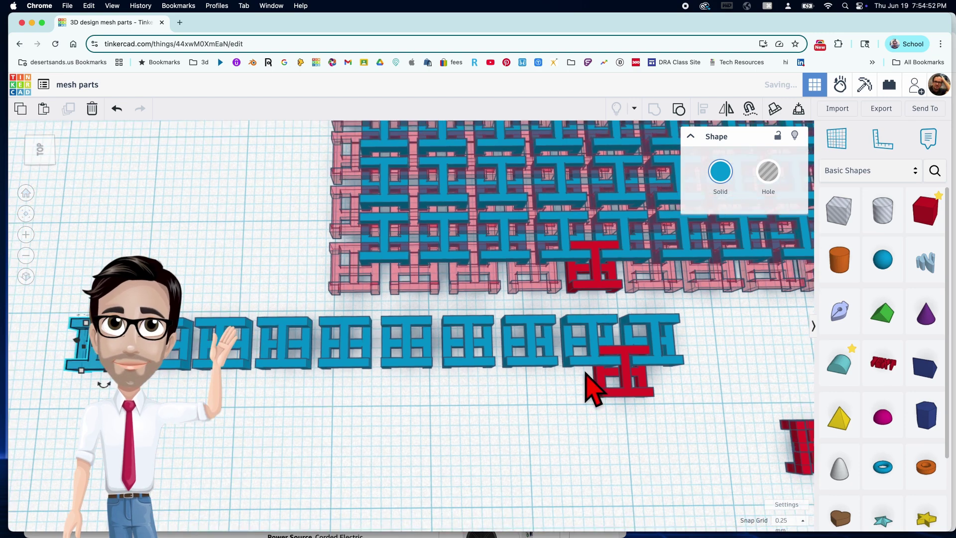
# - Select the whole blue row, move it lower, and zoom in on the red link
pyautogui.moveTo(672, 354); pyautogui.dragTo(256, 386)
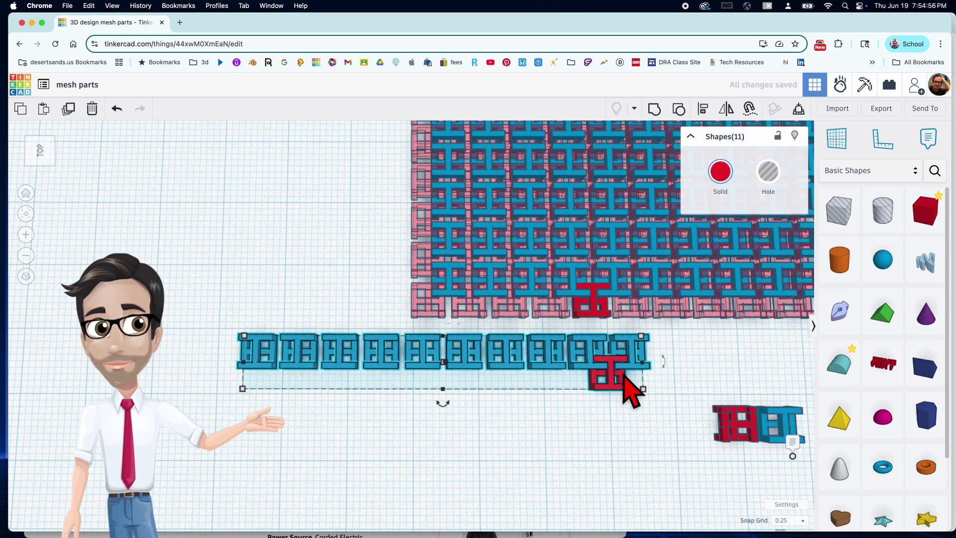
pyautogui.moveTo(611, 362); pyautogui.dragTo(623, 441)
pyautogui.moveTo(623, 441); pyautogui.dragTo(607, 288, button='middle')
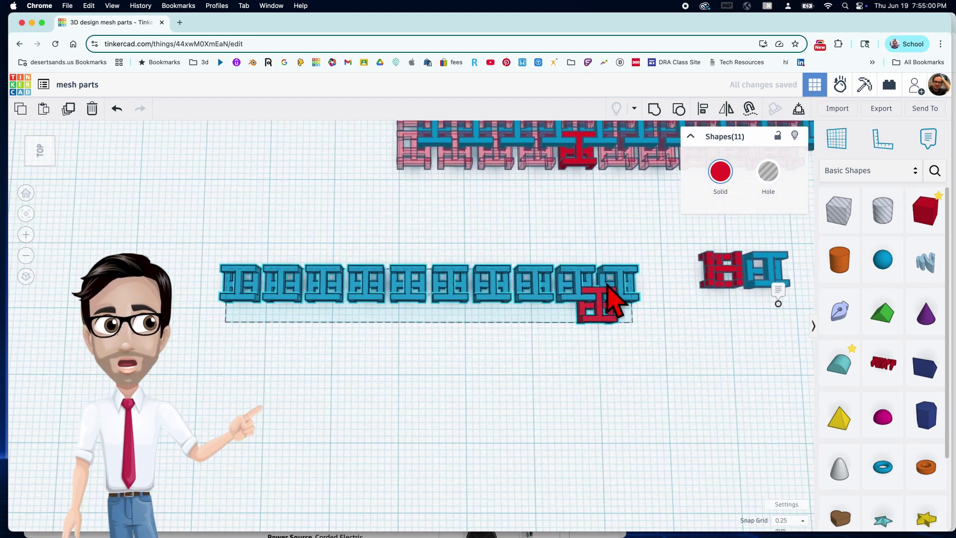
pyautogui.scroll(5, 604, 324)
pyautogui.scroll(3, 604, 326)
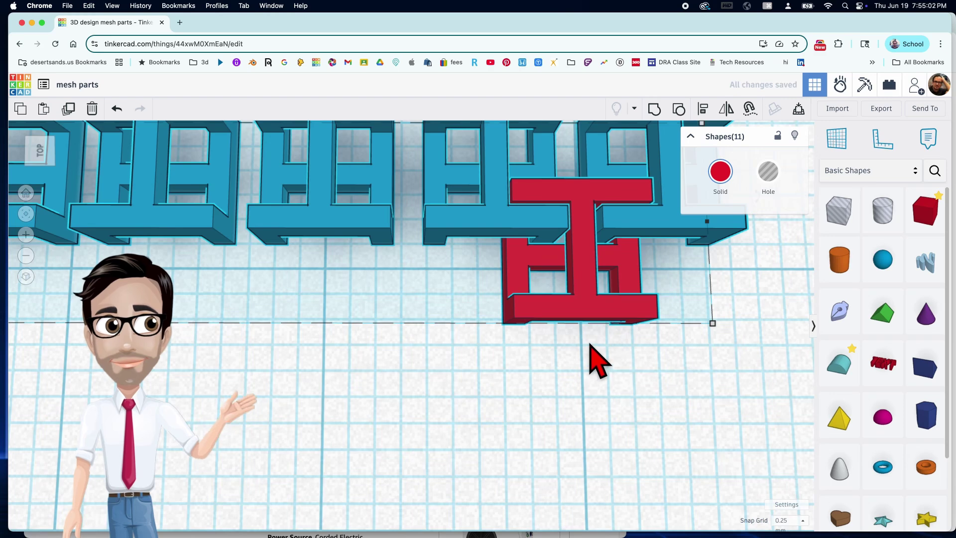
# - Duplicate the red link and shift the copy one gap left, hooked under the blue row
pyautogui.click(587, 297)
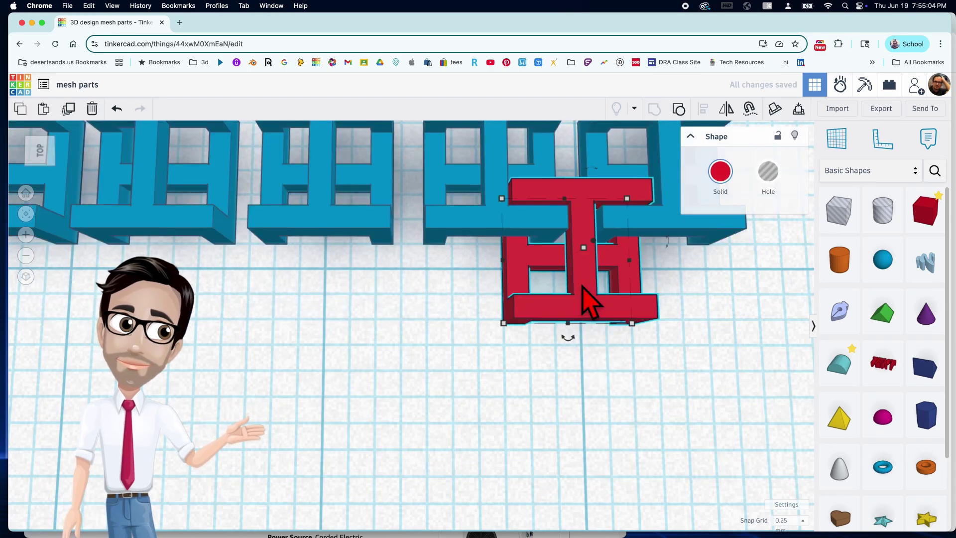
pyautogui.press('super+d')
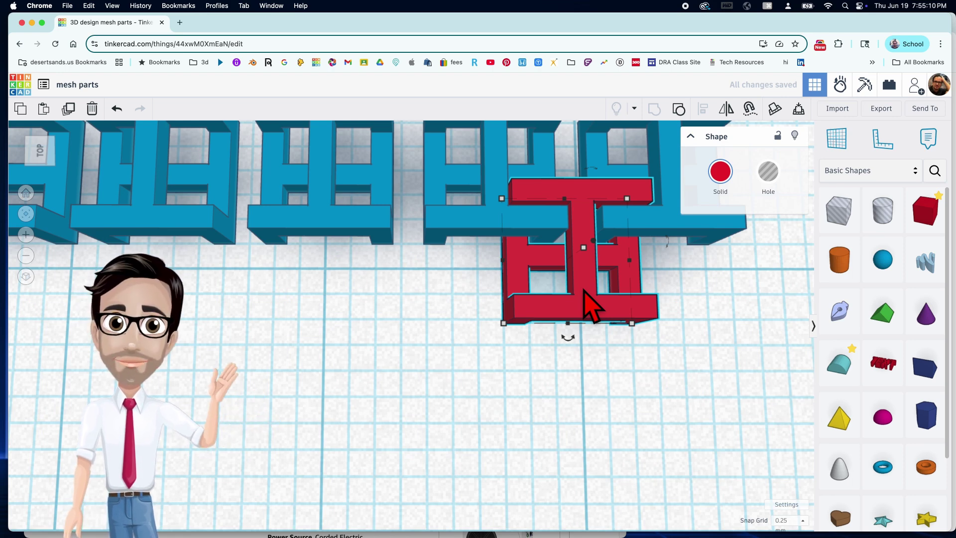
pyautogui.press('Left')
pyautogui.press('Left')
pyautogui.press('Left')
pyautogui.press('Left')
pyautogui.press('Left')
pyautogui.press('Left')
pyautogui.press('Left')
pyautogui.press('Left')
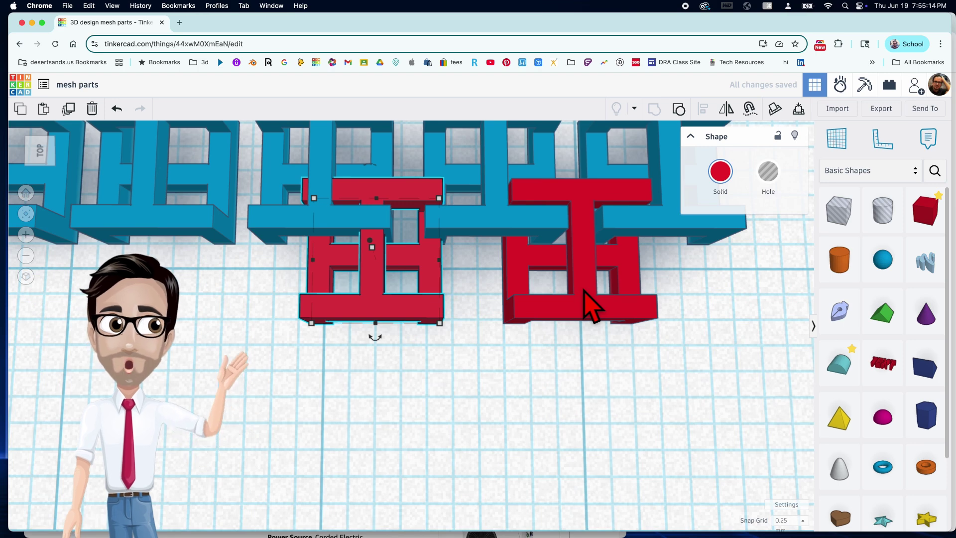
pyautogui.press('Right')
pyautogui.press('Right')
pyautogui.press('Right')
pyautogui.press('Right')
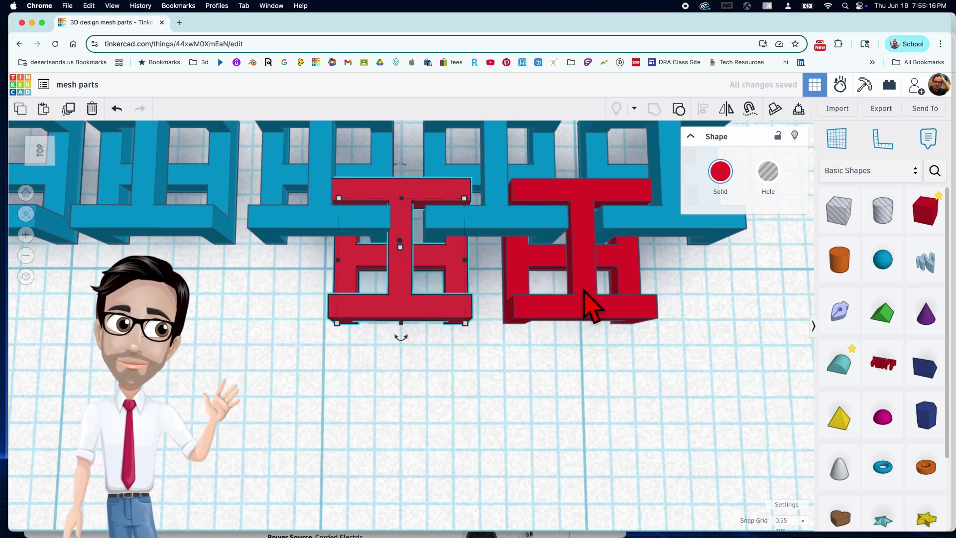
pyautogui.press('Right')
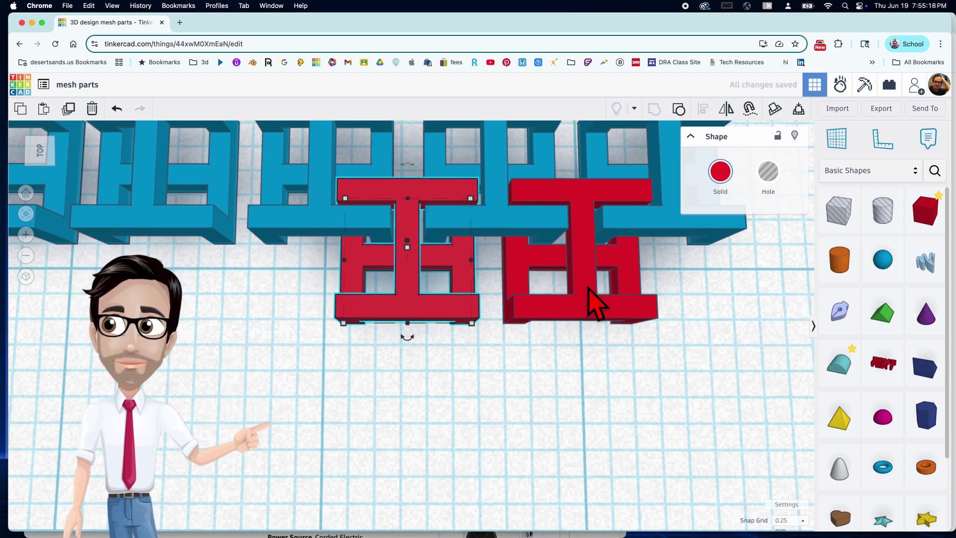
pyautogui.moveTo(474, 230); pyautogui.dragTo(542, 350, button='right')
pyautogui.scroll(1, 472, 274)
pyautogui.scroll(-3, 542, 349)
# - Repeat the duplicate three more times to add red links leftward along the blue row
pyautogui.moveTo(541, 349); pyautogui.dragTo(715, 347, button='middle')
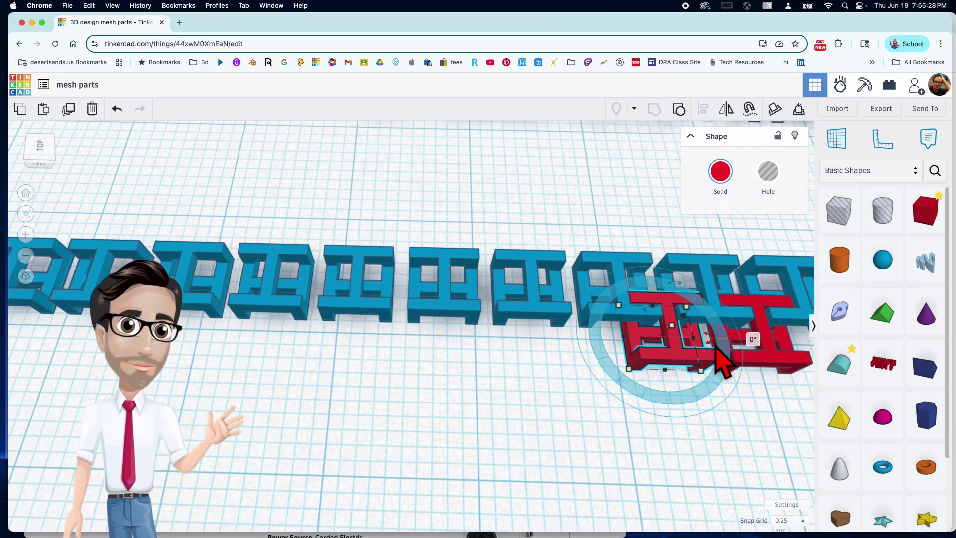
pyautogui.scroll(-3, 716, 347)
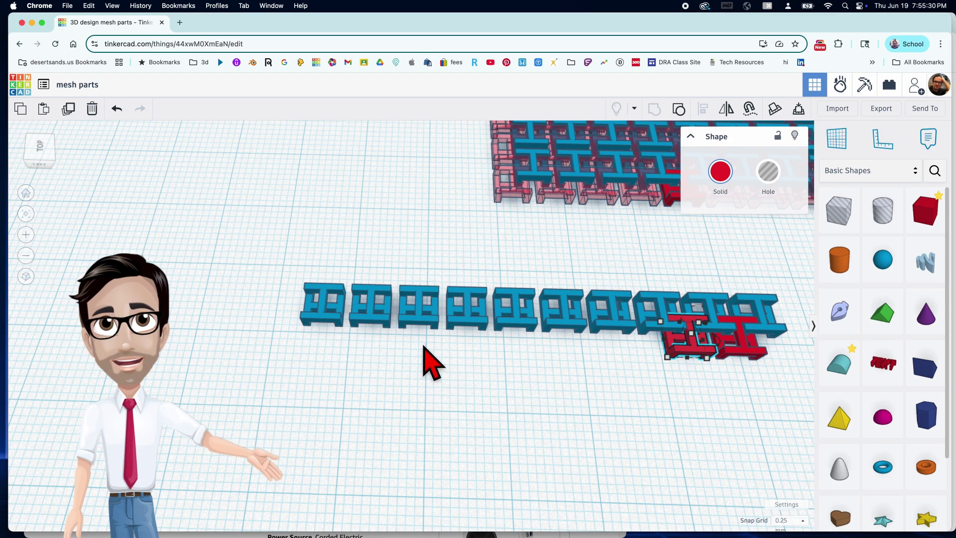
pyautogui.hotkey('ctrl', 'd')
pyautogui.hotkey('ctrl', 'd')
pyautogui.hotkey('ctrl', 'd')
pyautogui.hotkey('ctrl', 'd')
pyautogui.hotkey('ctrl', 'd')
pyautogui.hotkey('ctrl', 'd')
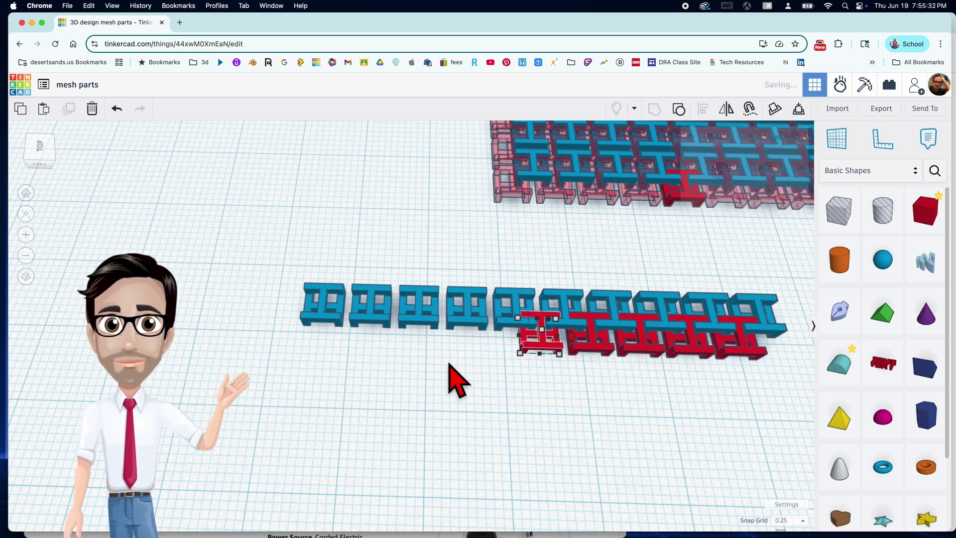
pyautogui.hotkey('ctrl', 'd')
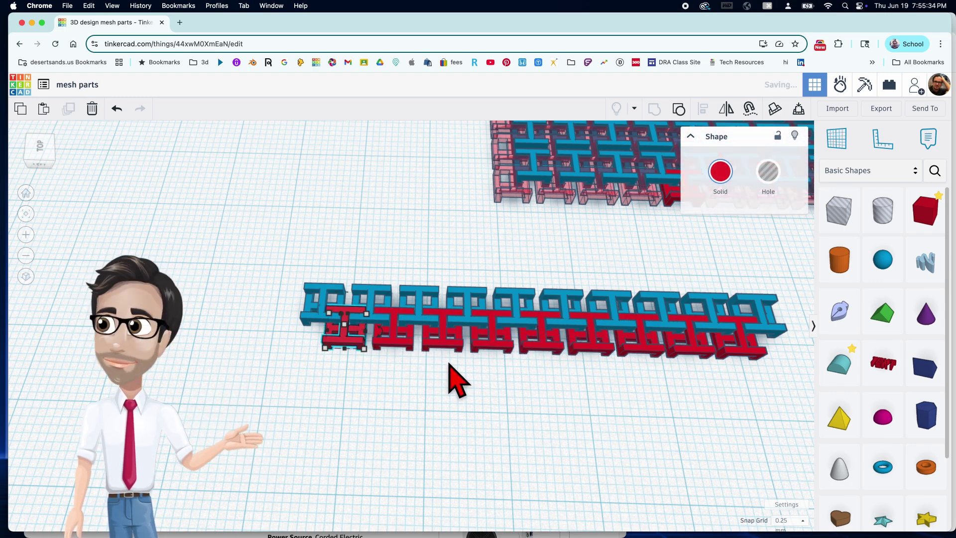
pyautogui.hotkey('ctrl', 'd')
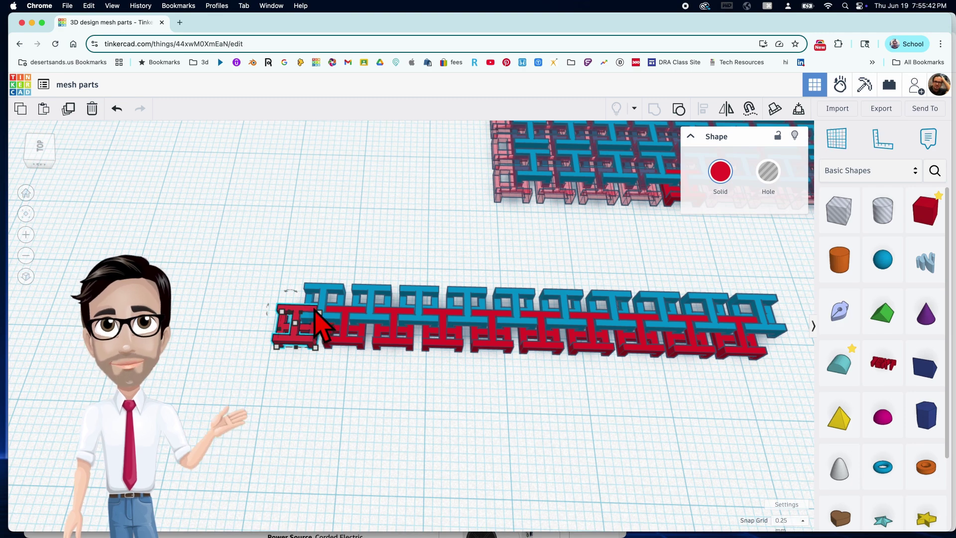
pyautogui.scroll(10, 315, 312)
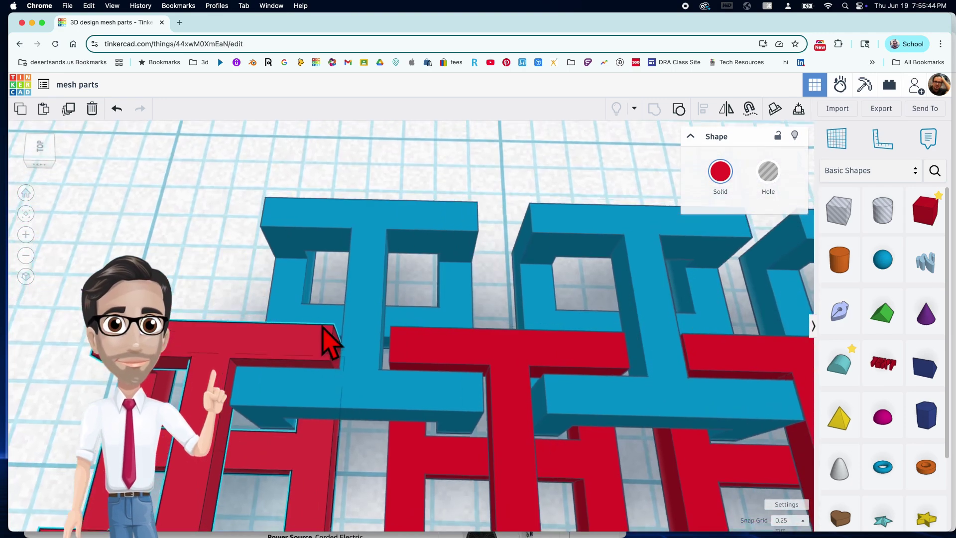
# - Orbit around the ten blue and ten red links to inspect the interlock, then return overhead
pyautogui.moveTo(322, 326); pyautogui.dragTo(459, 265, button='right')
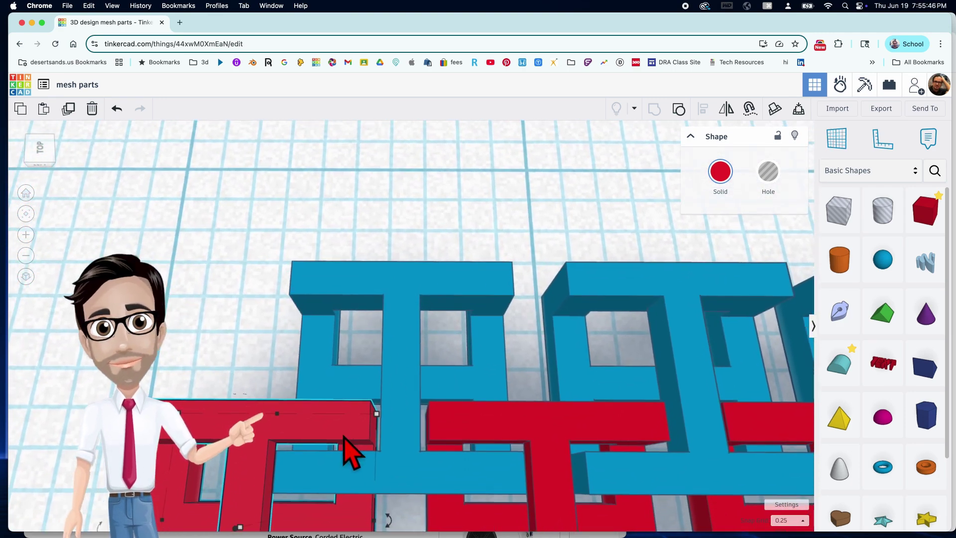
pyautogui.moveTo(342, 449); pyautogui.dragTo(412, 435, button='right')
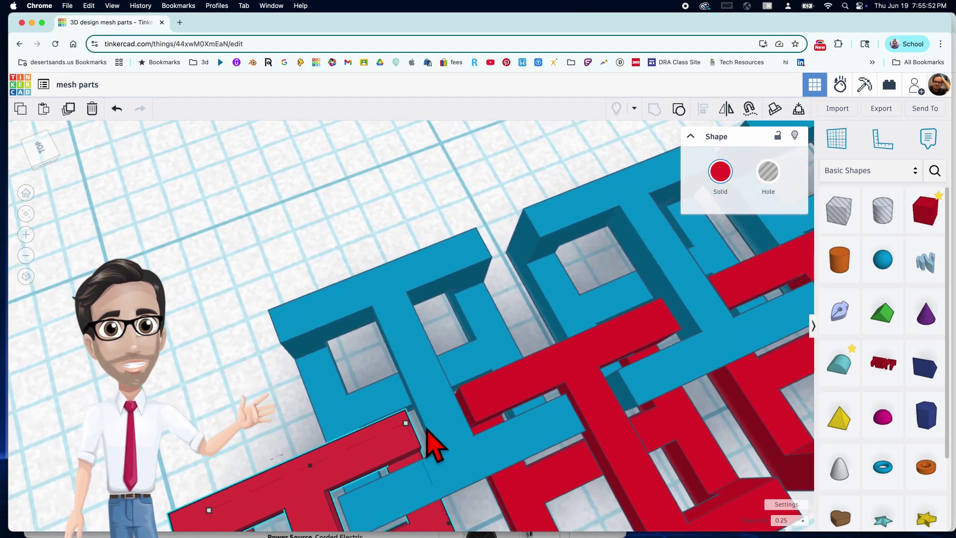
pyautogui.moveTo(401, 438); pyautogui.dragTo(348, 459, button='right')
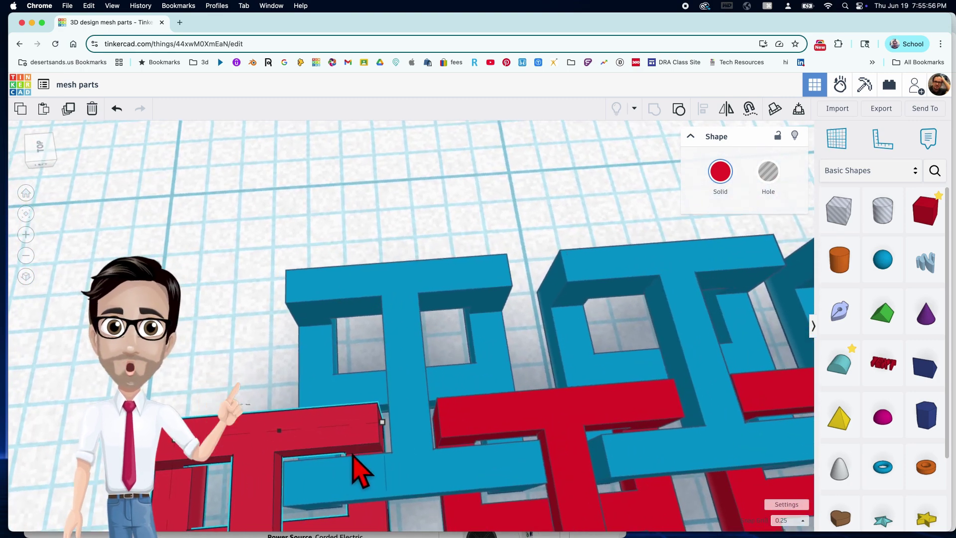
pyautogui.scroll(-6, 362, 471)
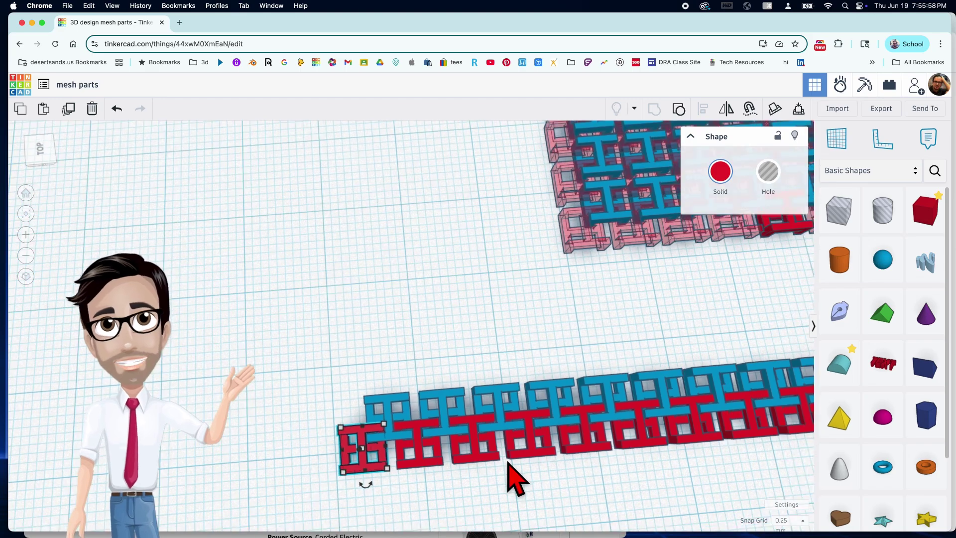
pyautogui.moveTo(508, 462); pyautogui.dragTo(538, 435, button='right')
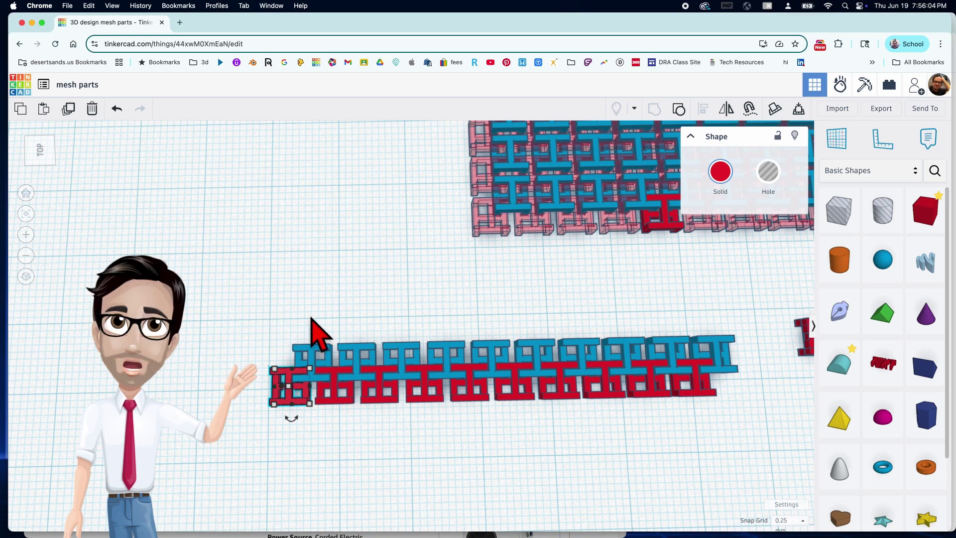
pyautogui.moveTo(278, 318); pyautogui.dragTo(739, 348)
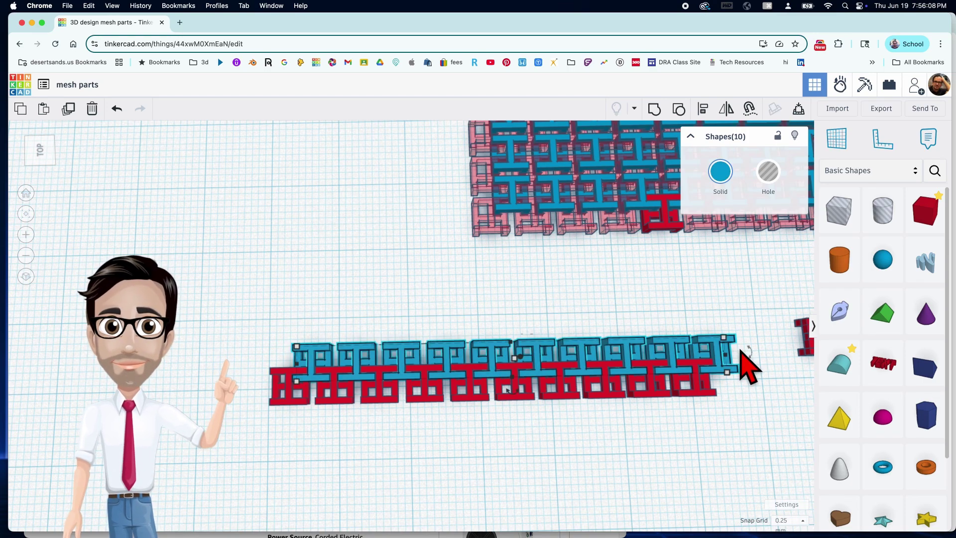
pyautogui.moveTo(630, 398)
pyautogui.mouseDown(button='right')
pyautogui.moveTo(630, 408)
pyautogui.moveTo(615, 406)
pyautogui.mouseUp(button='right')
# - Select all 20 links and shift the double-row copy up until it interlocks with the strip
pyautogui.moveTo(263, 312); pyautogui.dragTo(738, 424)
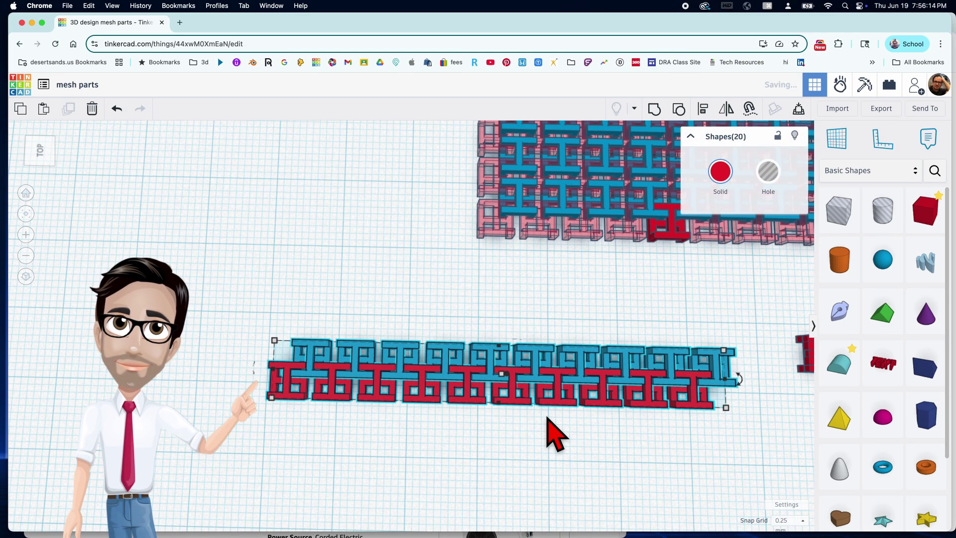
pyautogui.hotkey('shift', 'Up')
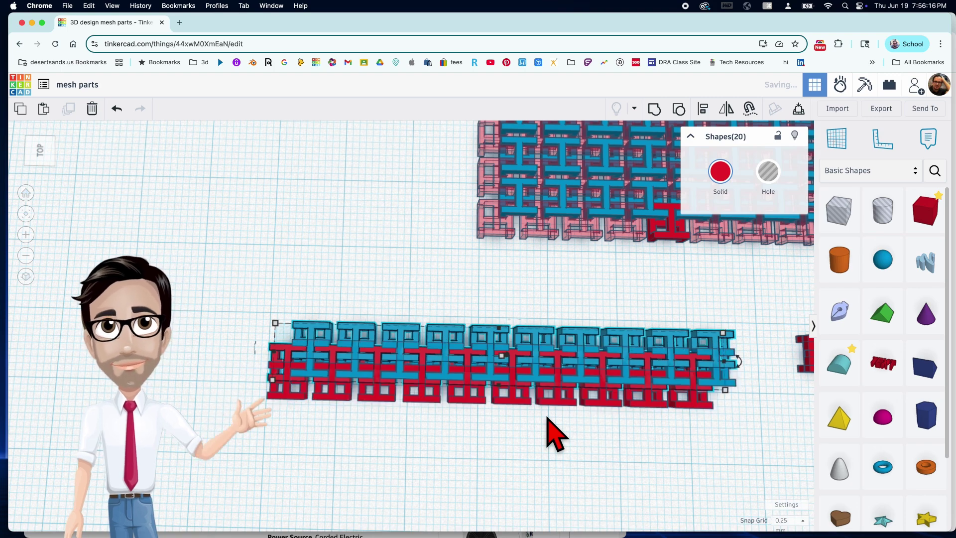
pyautogui.hotkey('shift', 'Up')
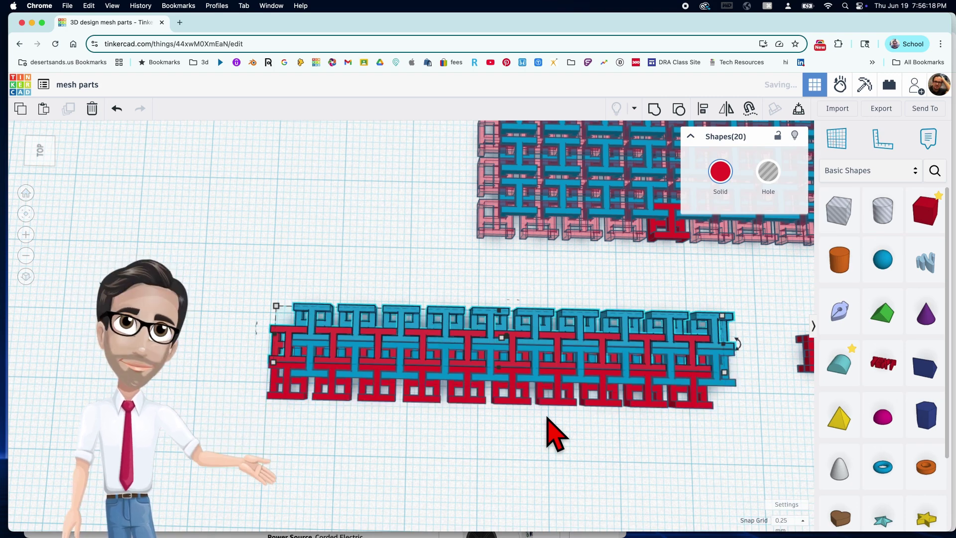
pyautogui.hotkey('shift', 'Up')
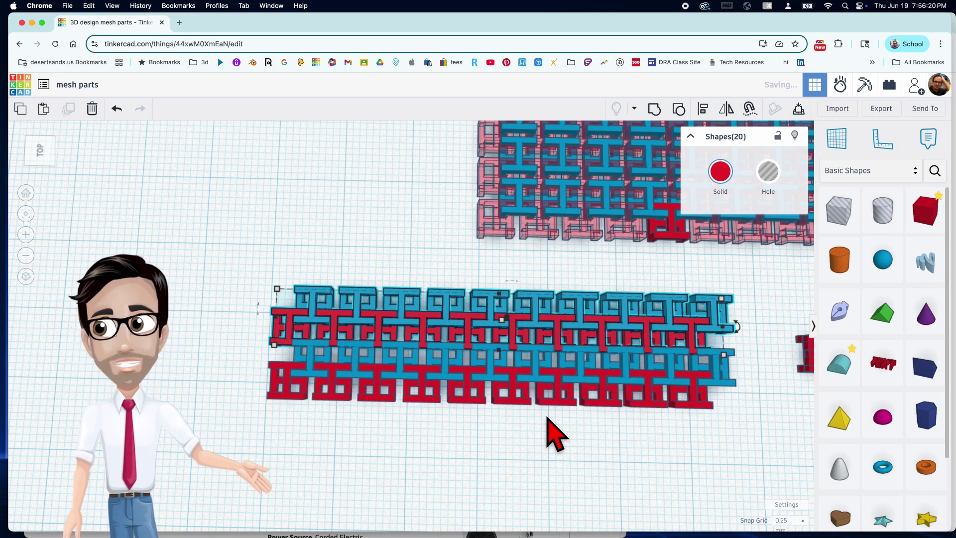
pyautogui.press('Down')
pyautogui.press('Down')
pyautogui.press('Down')
pyautogui.press('Down')
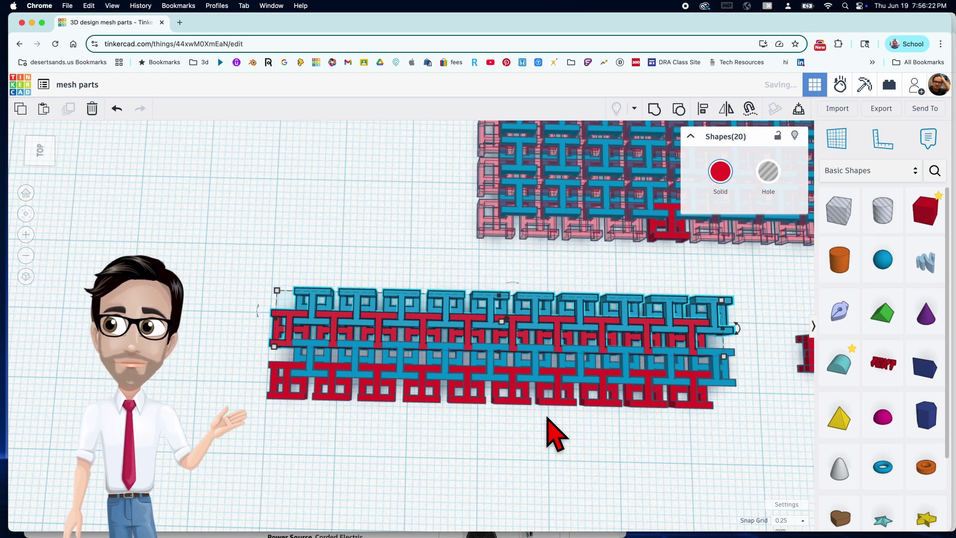
pyautogui.press('Down')
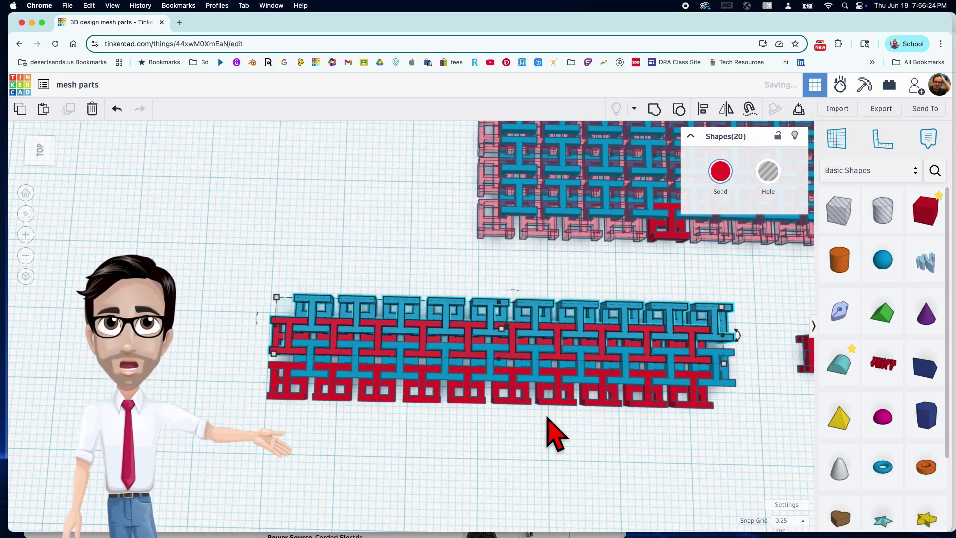
# - Keep stacking further copies of the double row upward into a larger sheet
pyautogui.scroll(-3, 532, 434)
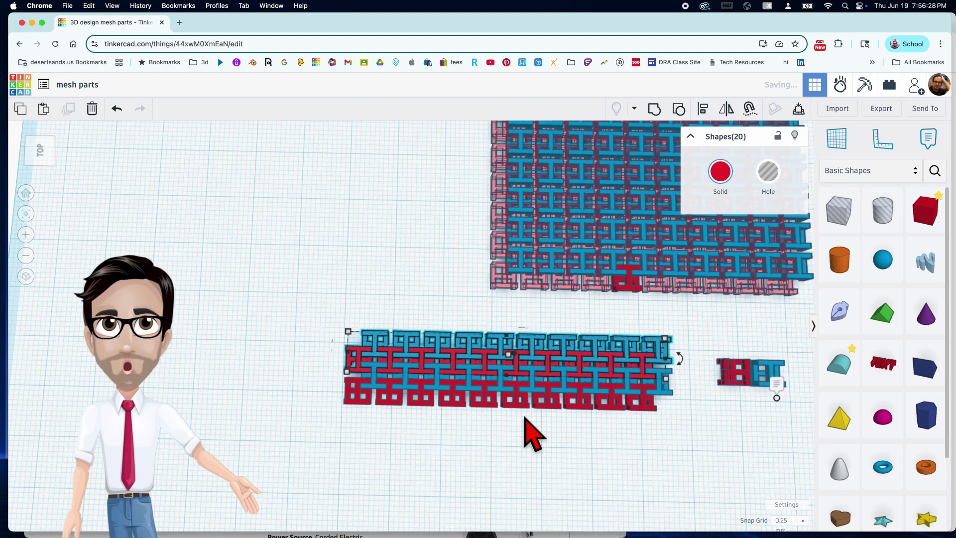
pyautogui.press('Up')
pyautogui.press('Up')
pyautogui.press('Up')
pyautogui.press('Up')
pyautogui.press('Up')
pyautogui.press('Up')
pyautogui.press('Up')
pyautogui.press('Up')
pyautogui.press('Up')
pyautogui.press('Up')
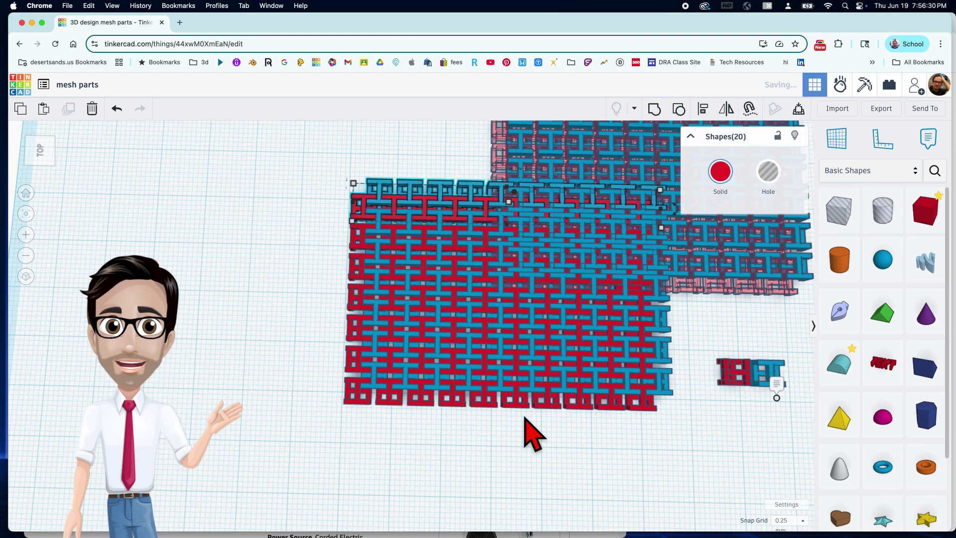
pyautogui.press('Up')
pyautogui.press('Up')
pyautogui.press('Up')
pyautogui.press('Up')
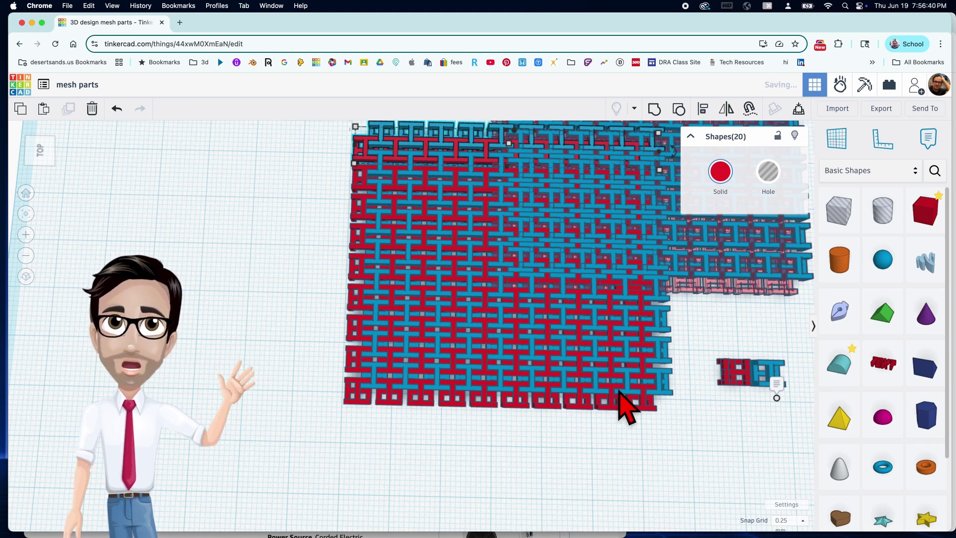
# - Orbit and pan to view the woven red-and-blue mesh sheet from an angle
pyautogui.moveTo(616, 393); pyautogui.dragTo(626, 357, button='right')
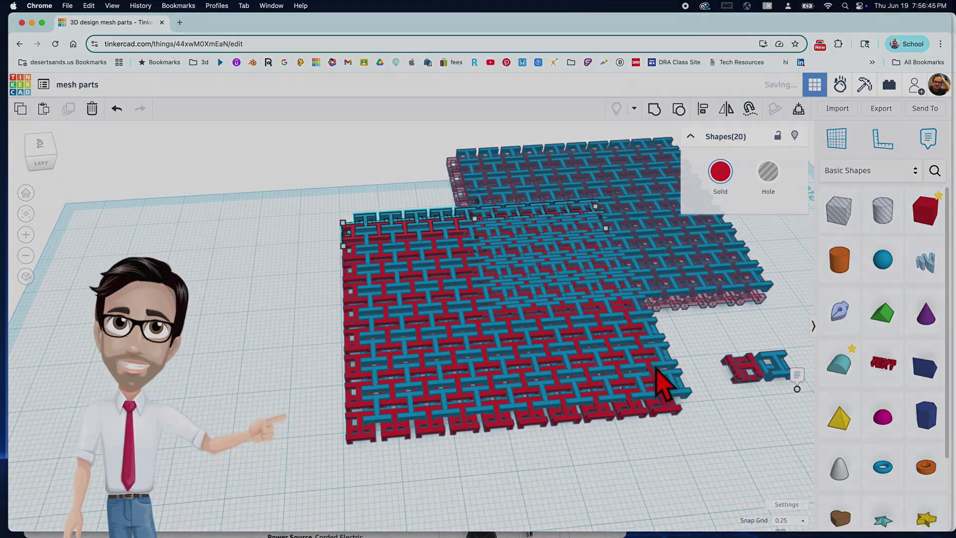
pyautogui.moveTo(655, 365); pyautogui.dragTo(624, 404, button='middle')
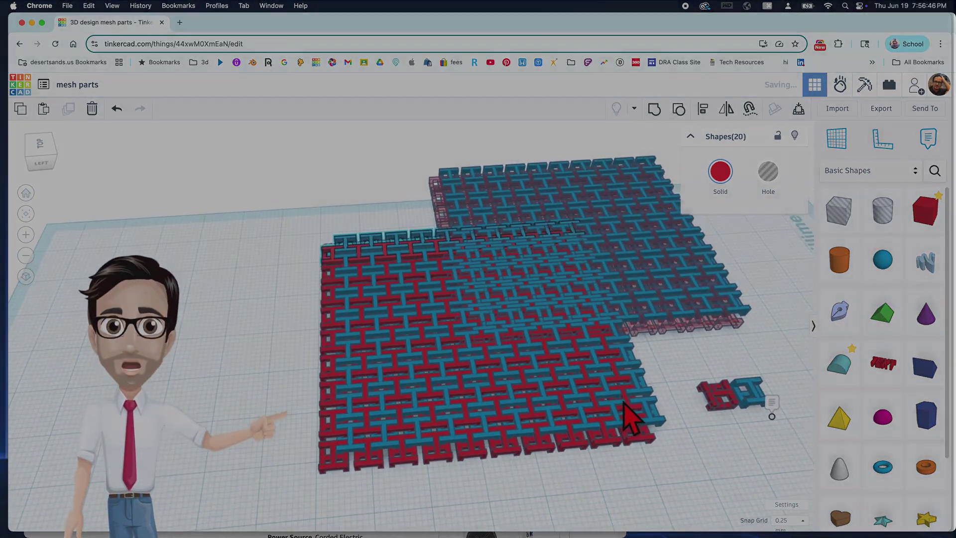